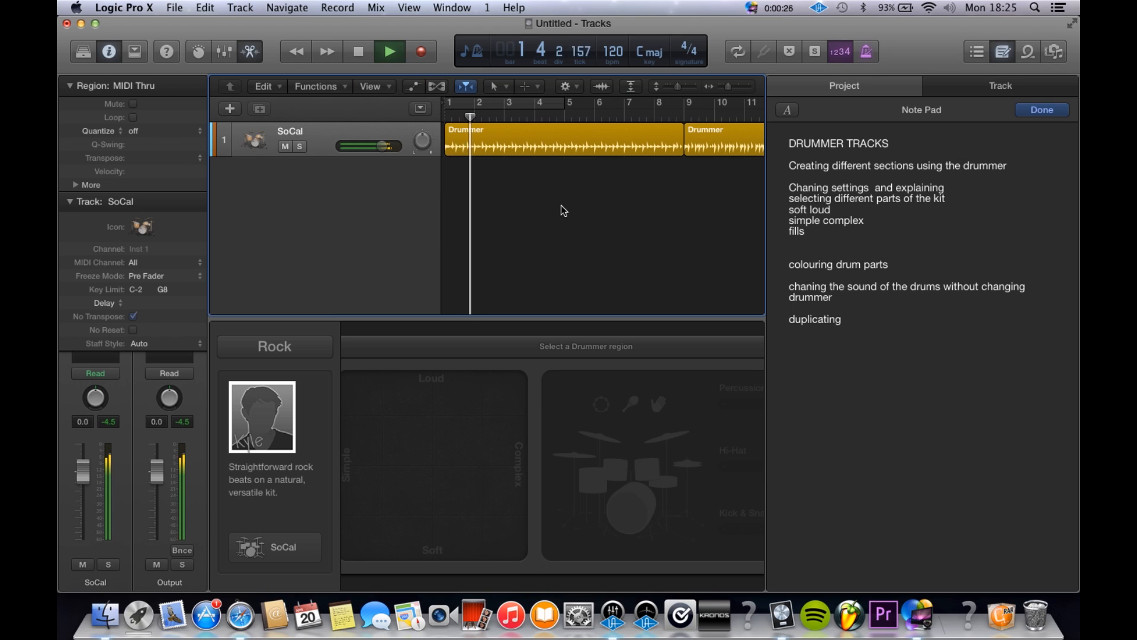
Step: Listen to the second Drummer region on the SoCal track from about bar 10, and stop playback
left_click(560, 142)
scroll(560, 143, "right", 5)
left_click(498, 111)
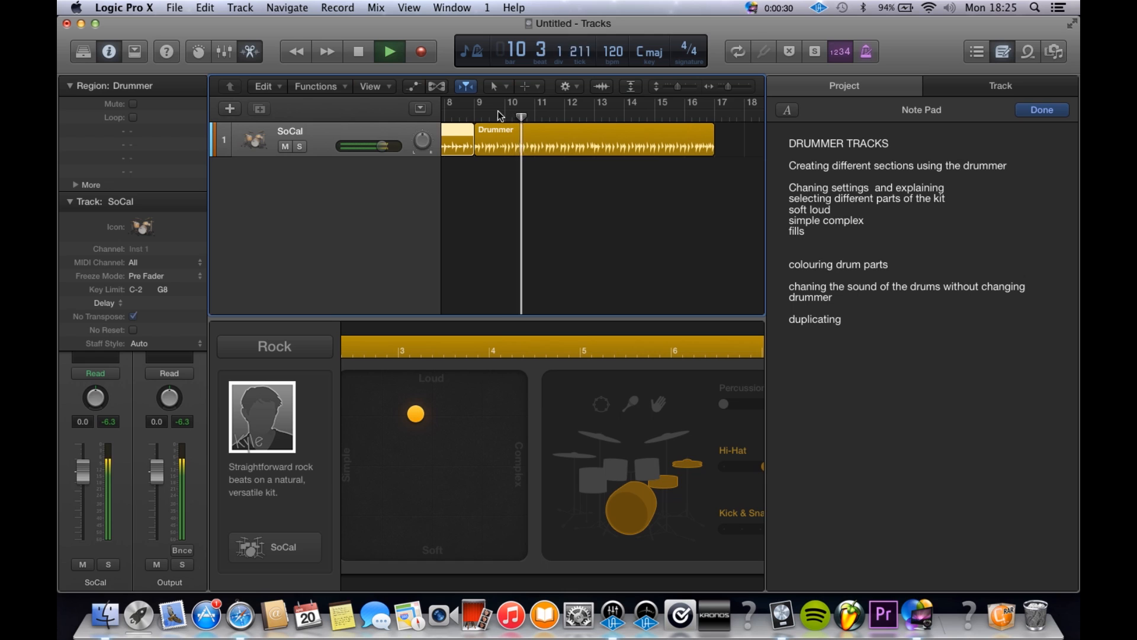
key("space")
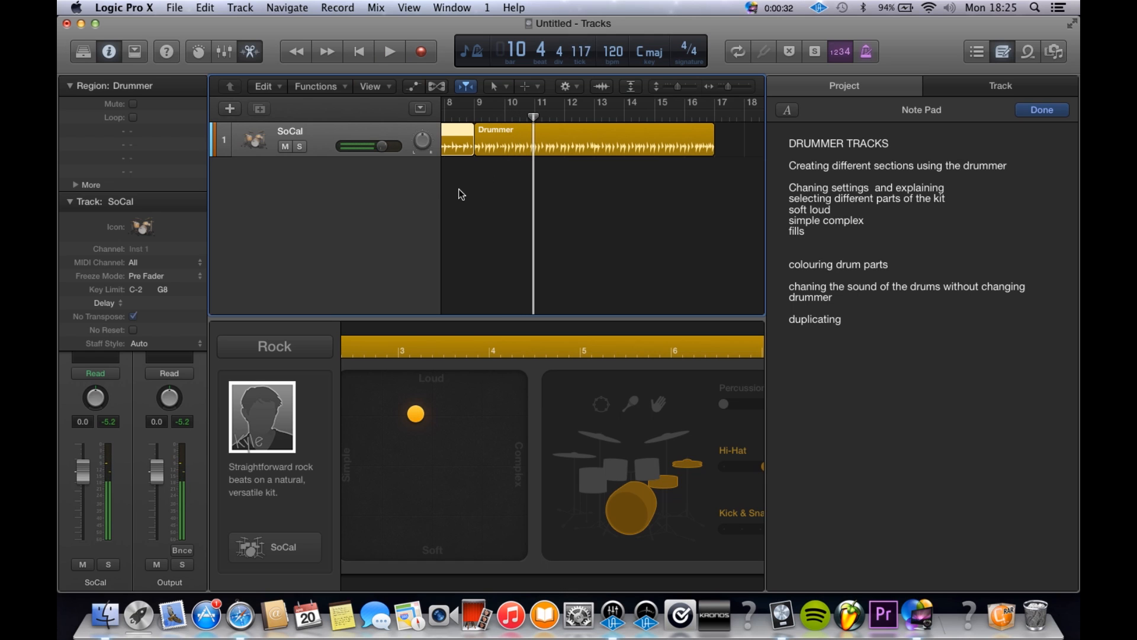
Step: Delete both Drummer regions from the SoCal track
scroll(459, 190, "left", 5)
left_click_drag(459, 189, 727, 131)
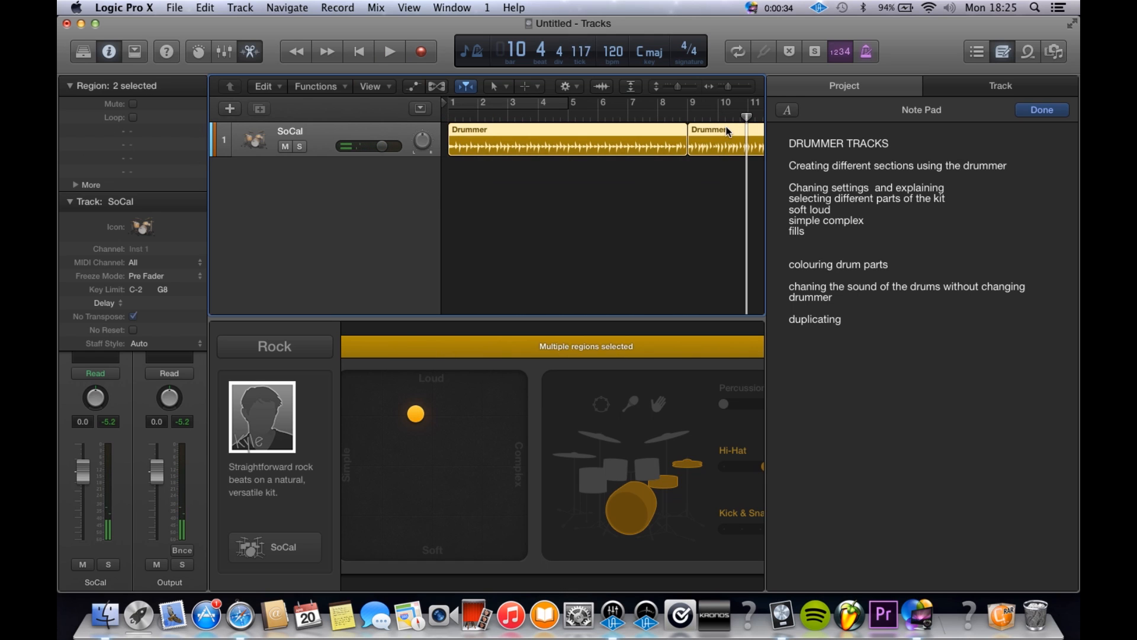
key("Delete")
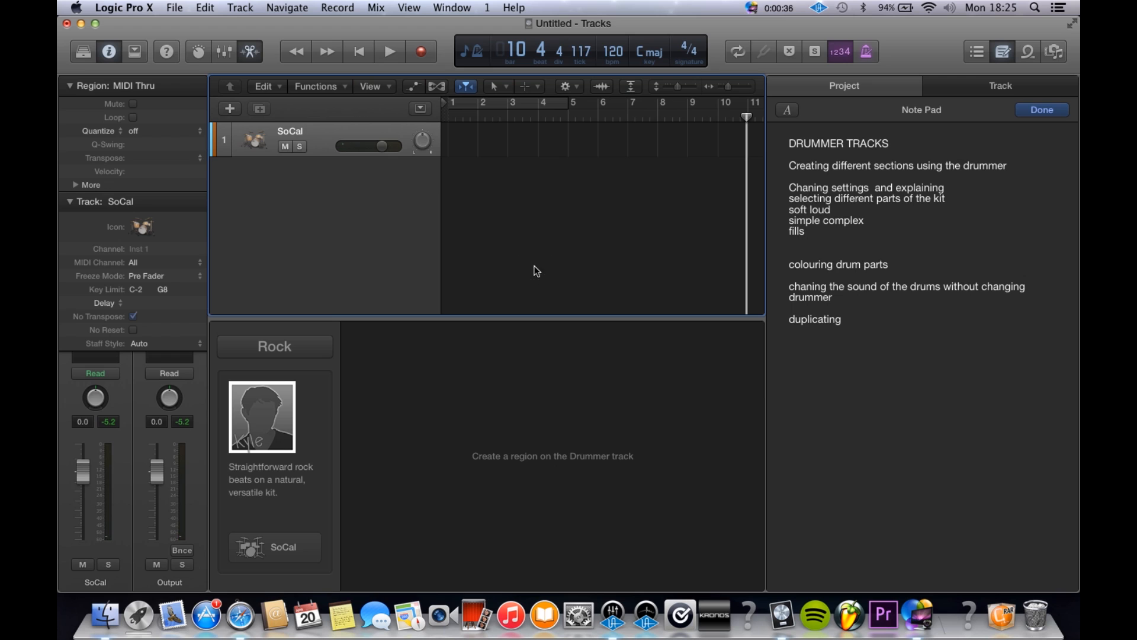
Step: Start a new track, look through the available track types and choose Drummer
left_click(237, 108)
left_click(691, 230)
left_click(230, 110)
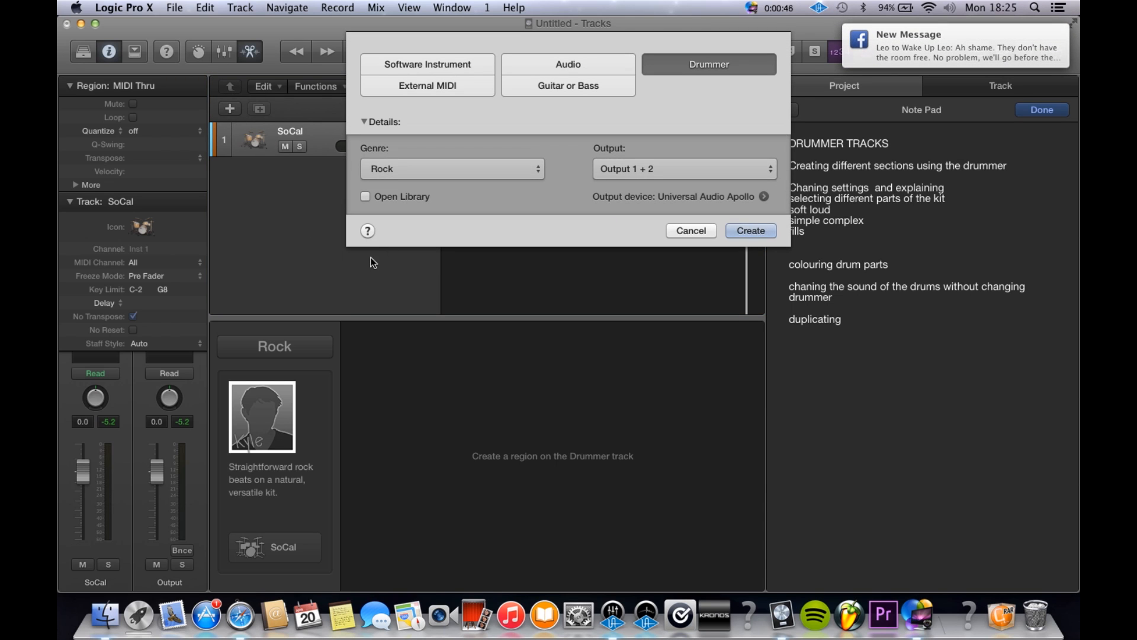
left_click(454, 68)
left_click(457, 83)
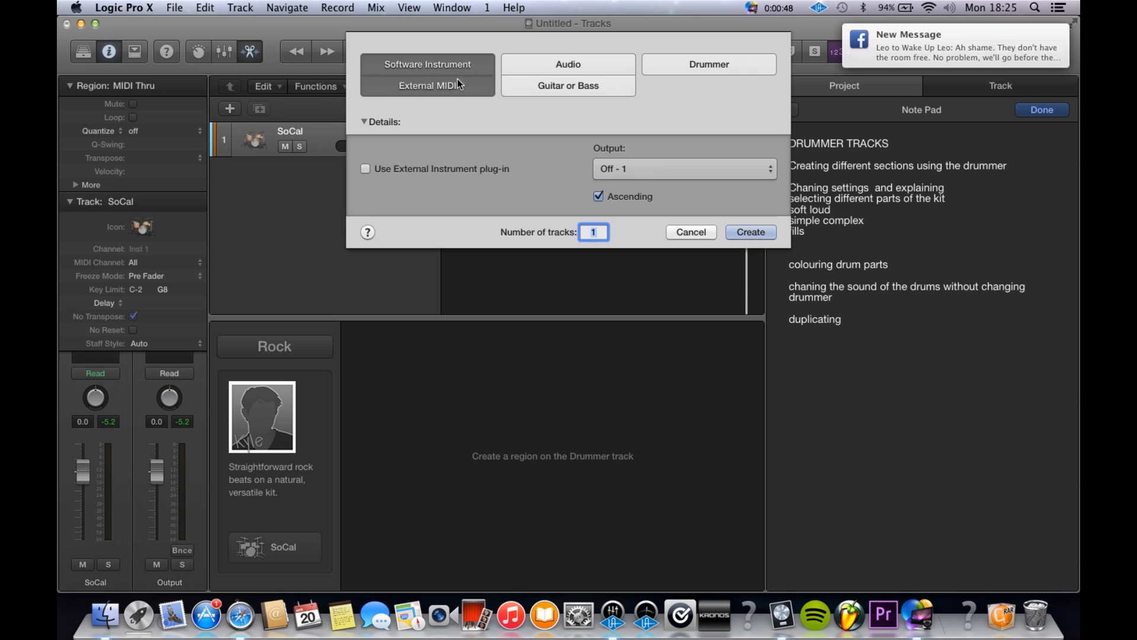
left_click(533, 85)
left_click(592, 61)
left_click(679, 60)
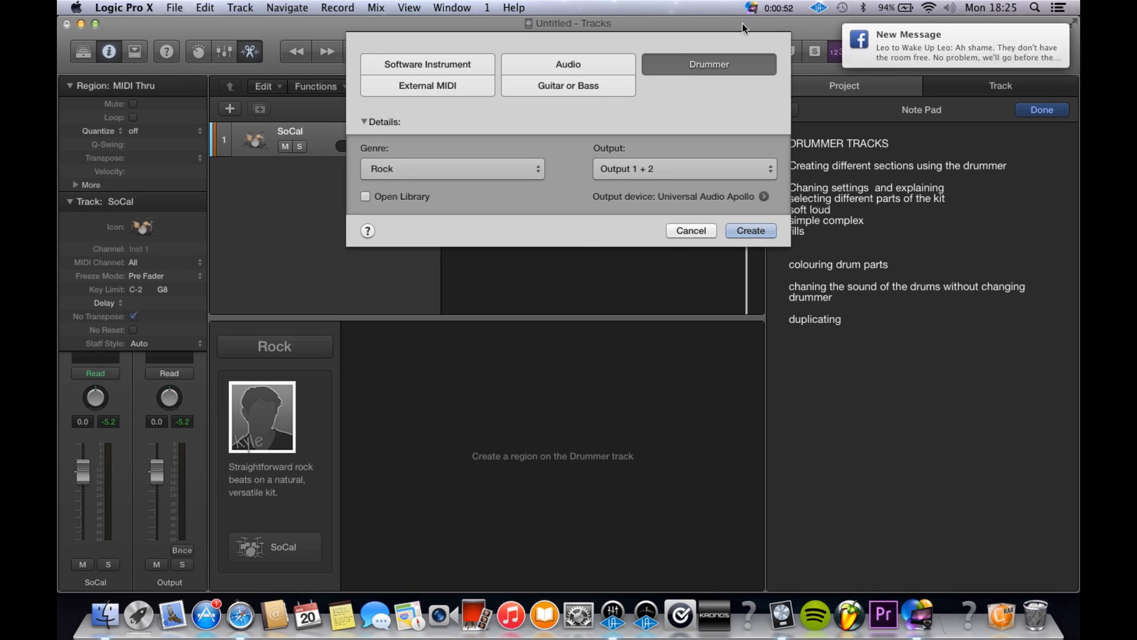
Step: Create the Drummer track with the Rock genre and Output 1 + 2
left_click(638, 172)
left_click(639, 169)
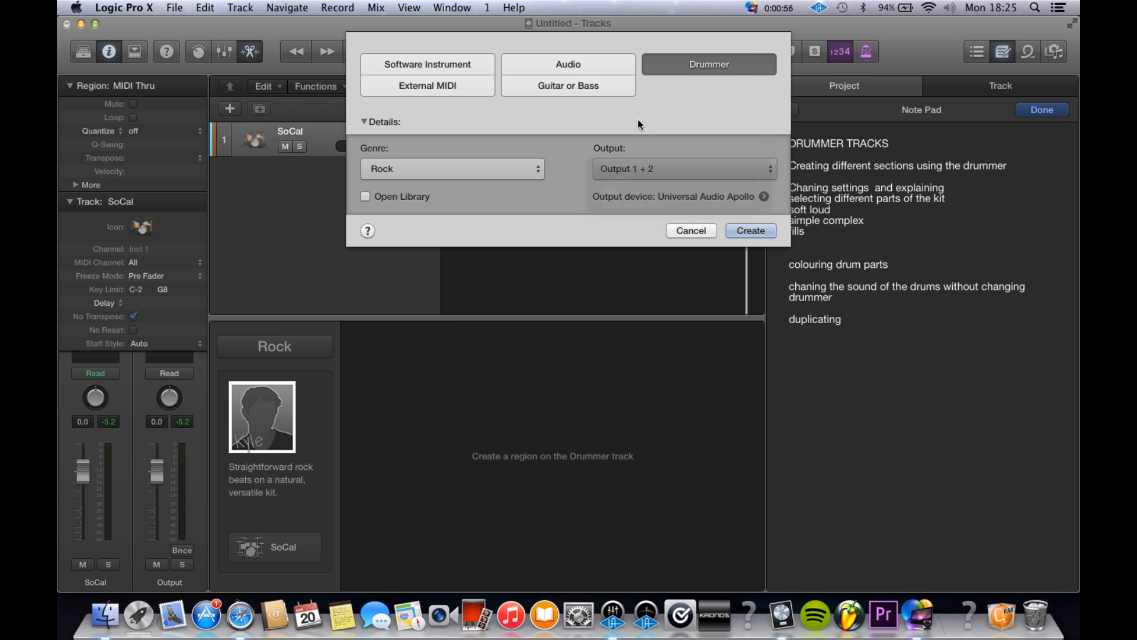
left_click(535, 171)
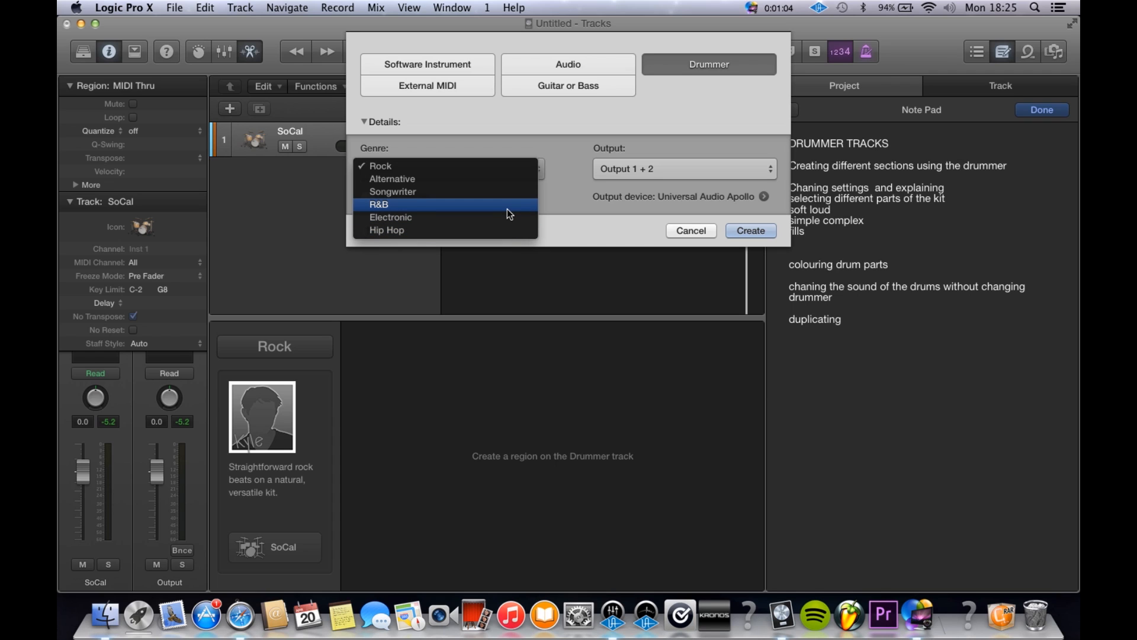
left_click(486, 161)
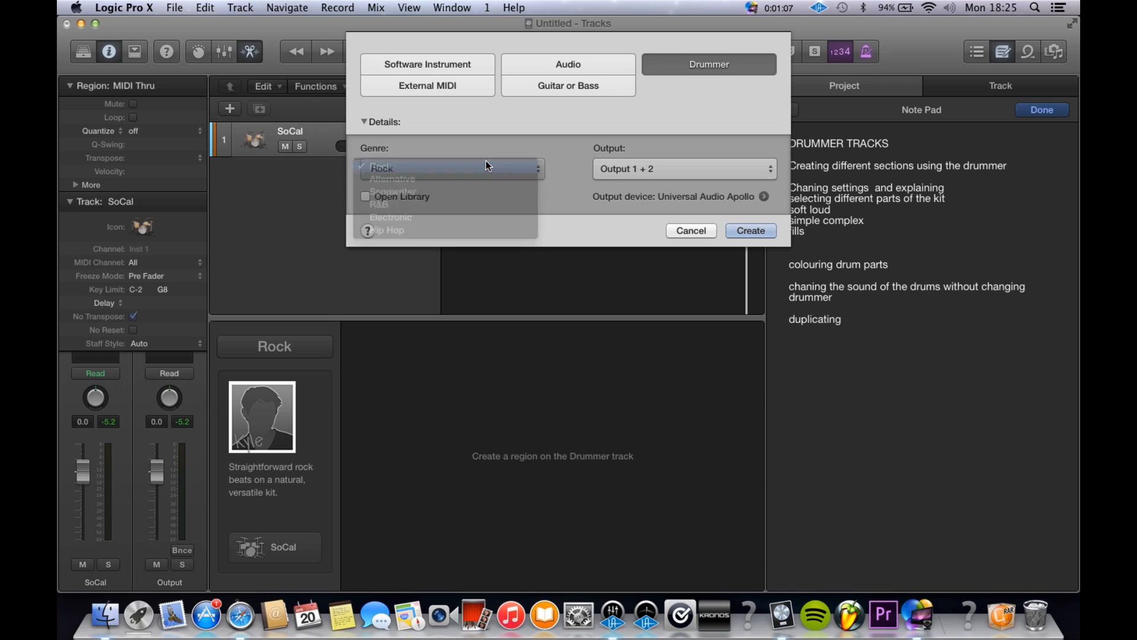
left_click(751, 231)
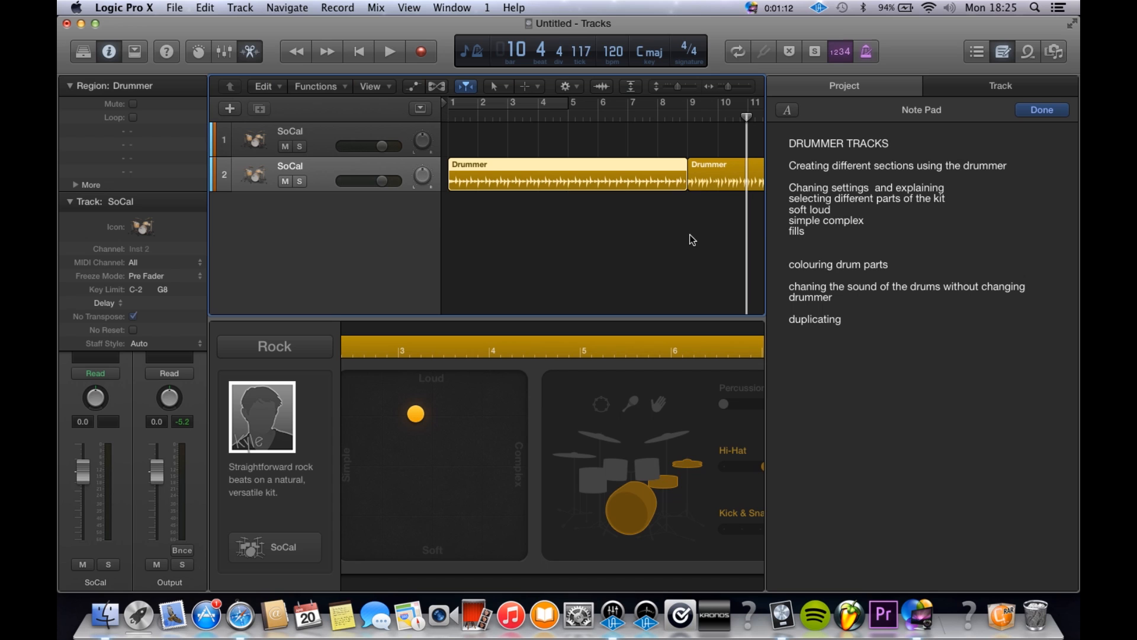
Step: Delete both automatically generated Drummer regions from the second SoCal track
scroll(690, 235, "down", 6)
scroll(690, 234, "up", 3)
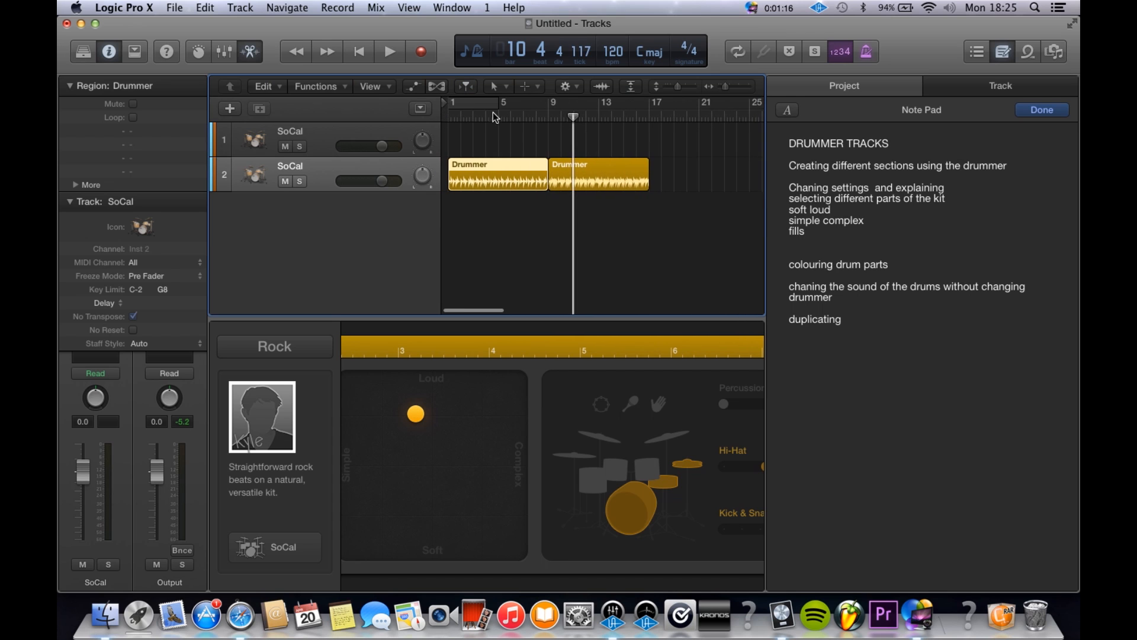
scroll(498, 191, "up", 6)
scroll(498, 190, "up", 3)
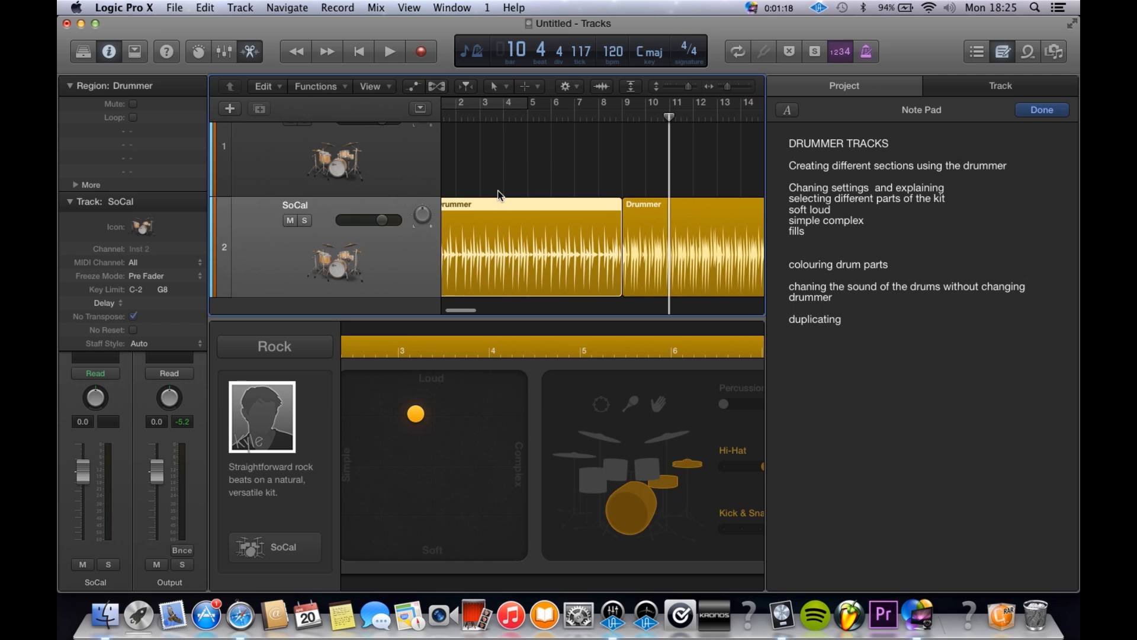
left_click(521, 161)
left_click_drag(521, 162, 745, 270)
key("Delete")
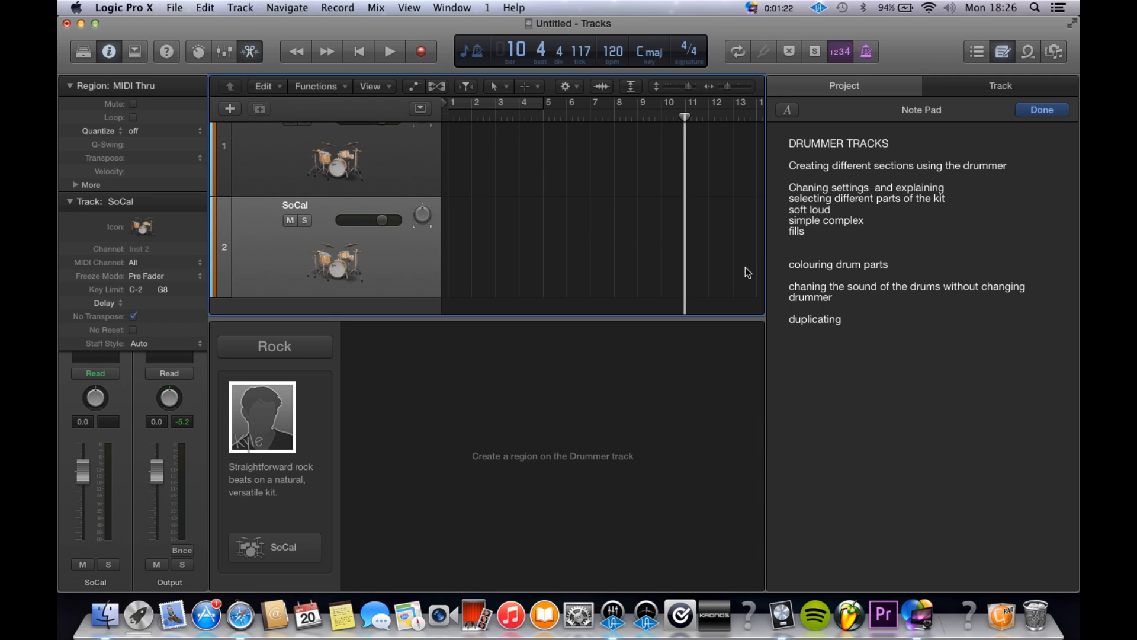
Step: Assign the Pencil Tool as the secondary tool and create a Drummer region at bar 1 on track 2
left_click(533, 87)
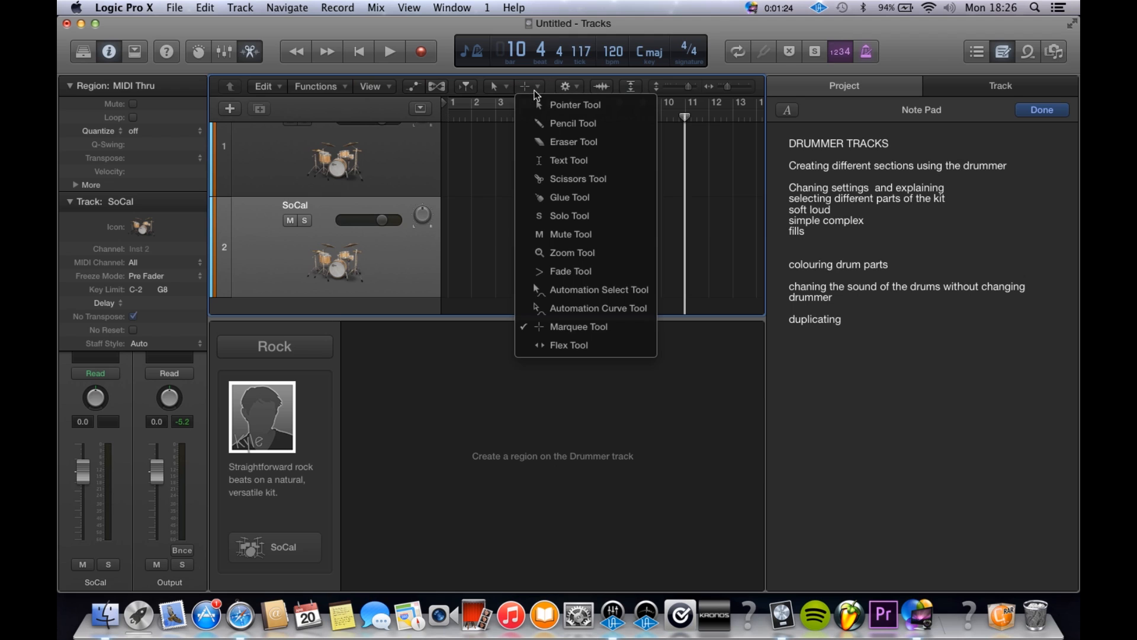
left_click(554, 122)
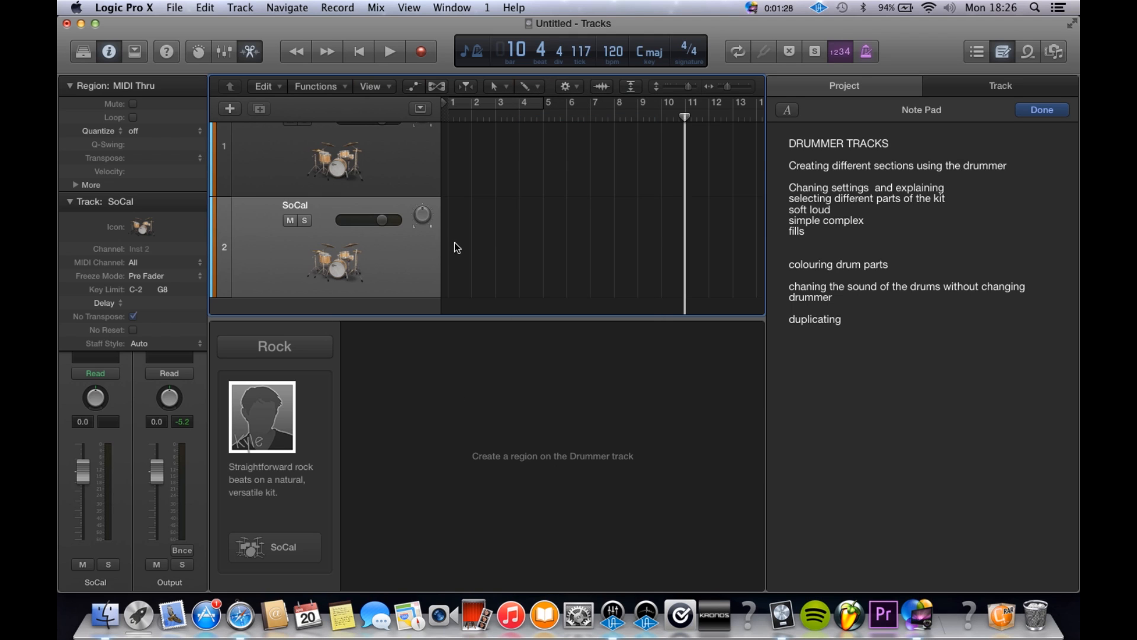
left_click(527, 87)
left_click(555, 120)
left_click(461, 233)
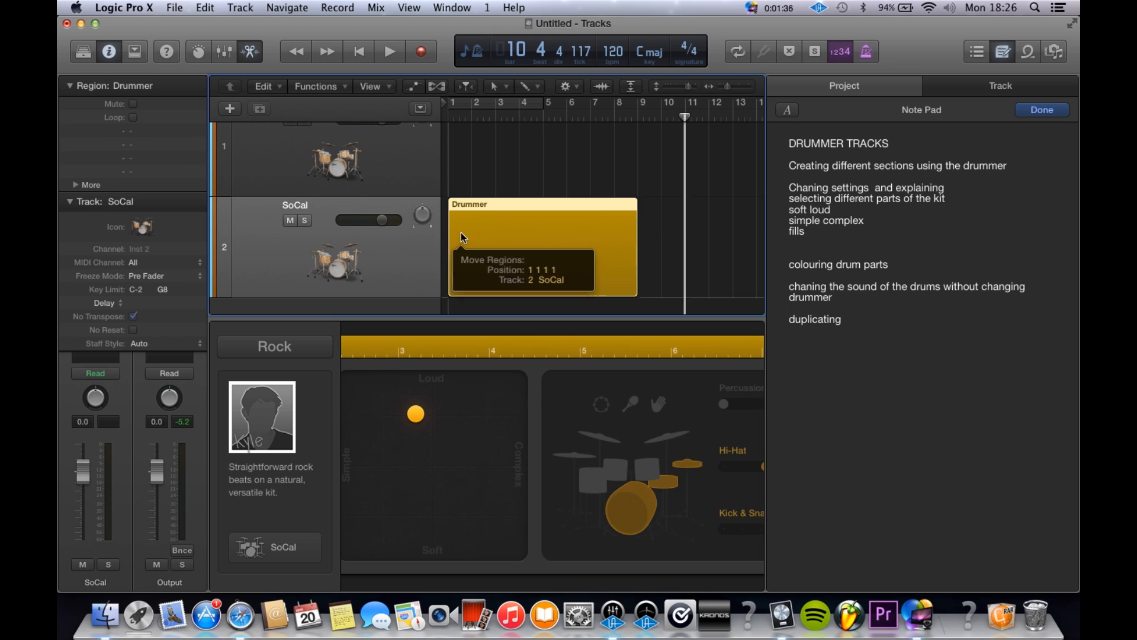
Step: Play the new Drummer region from the beginning of the project to about bar 5
key("Return")
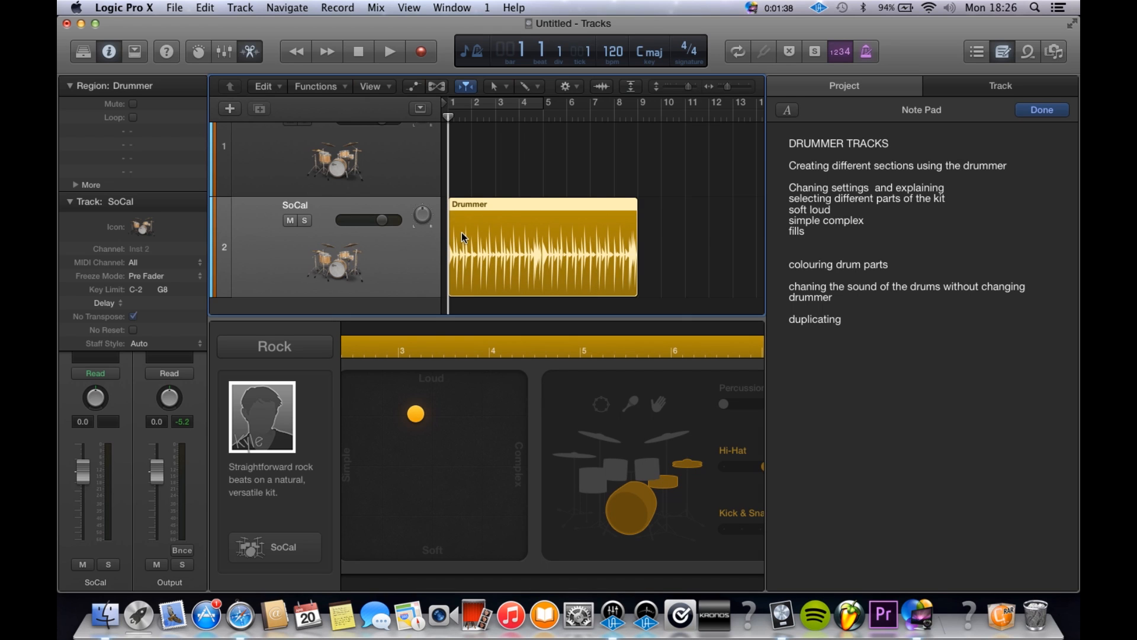
left_click(663, 267)
key("space")
left_click(595, 257)
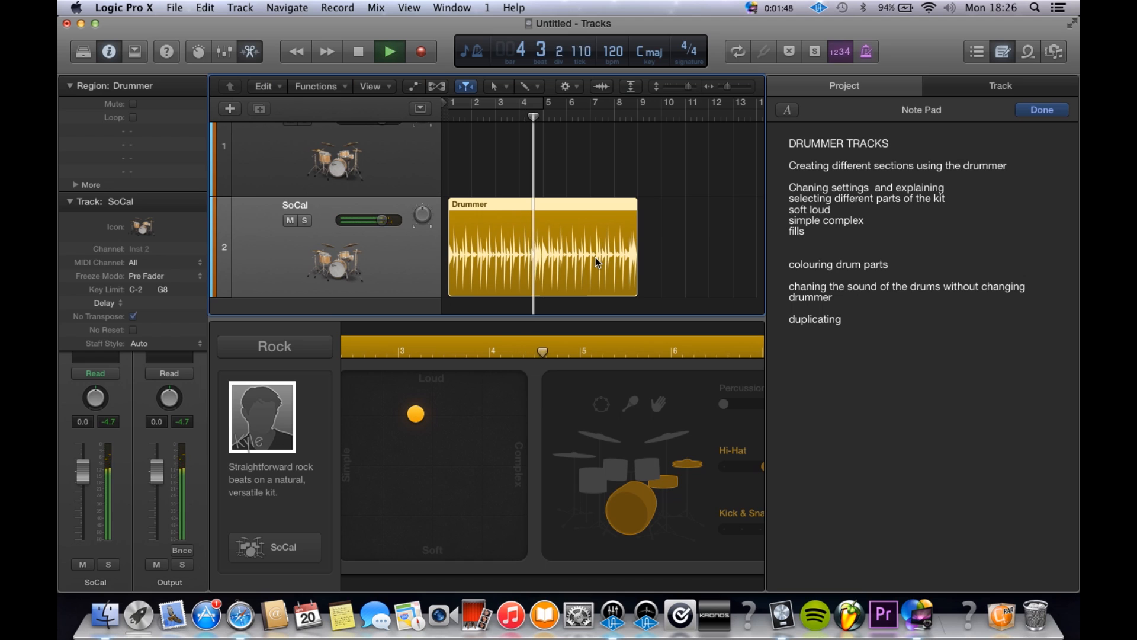
key("space")
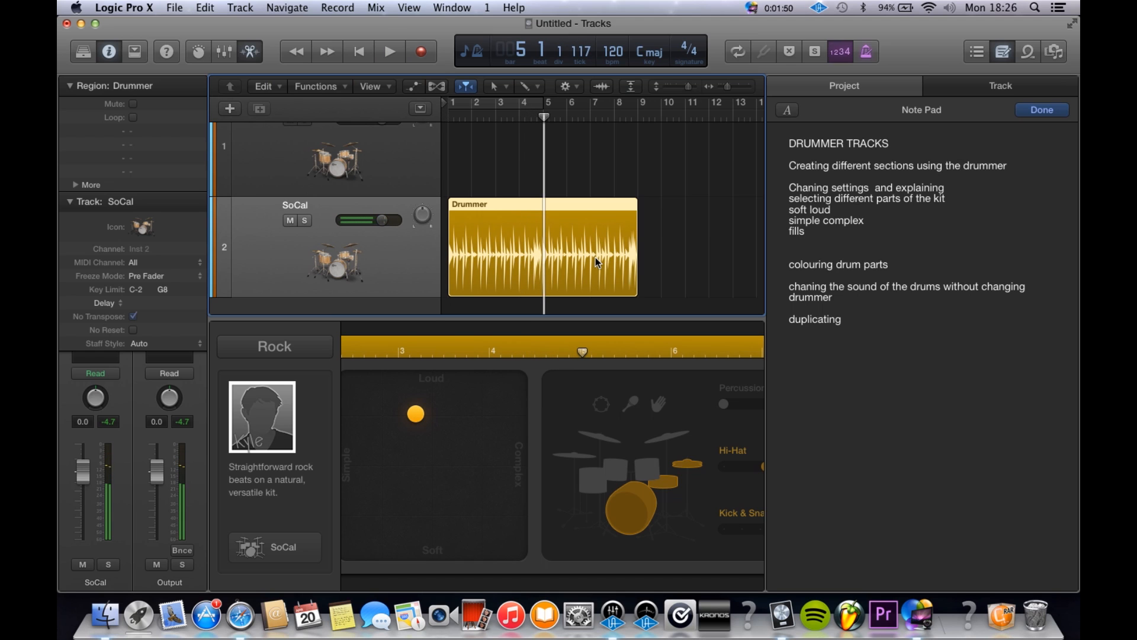
Step: Deselect the region on track 2 and play a short passage of it from about bar 3
scroll(600, 249, "down", 3)
scroll(600, 249, "down", 2)
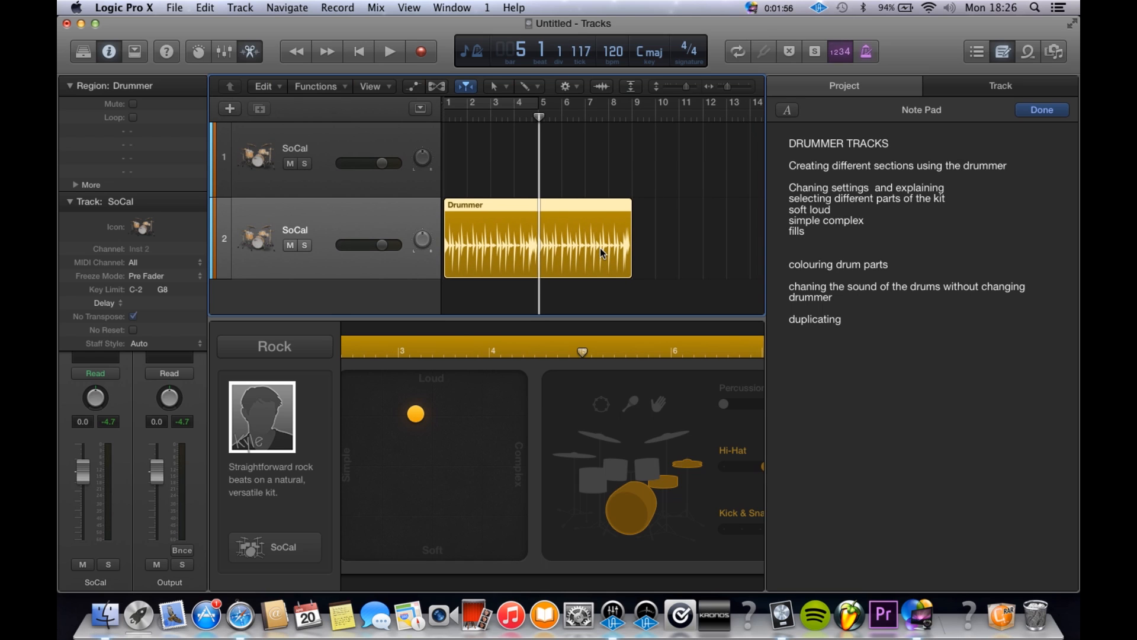
left_click(588, 165)
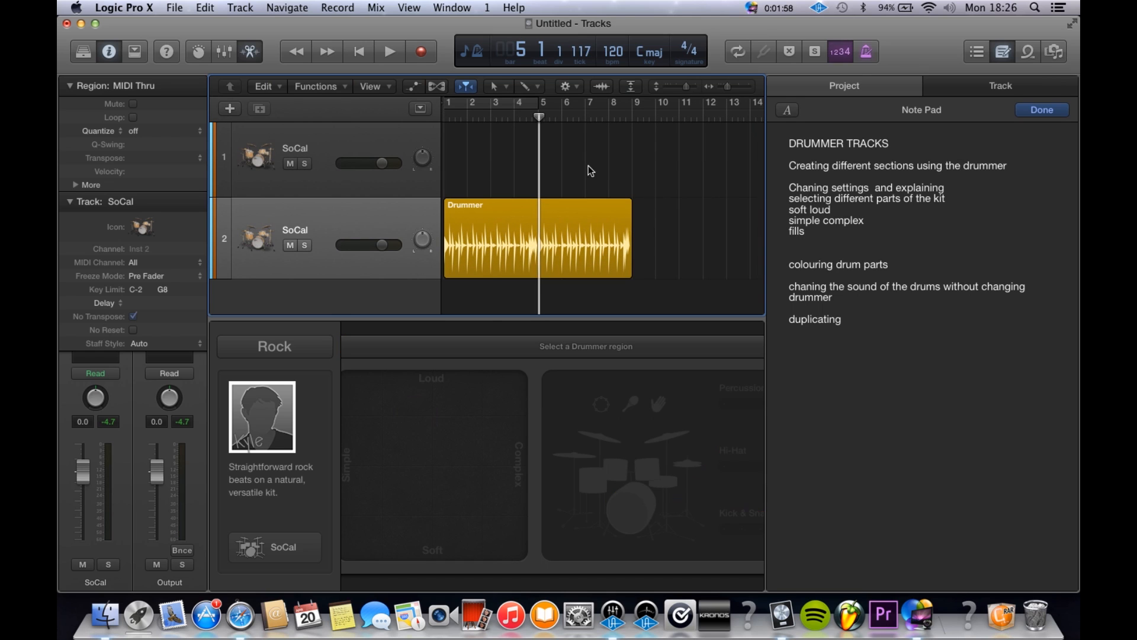
left_click(498, 119)
key("space")
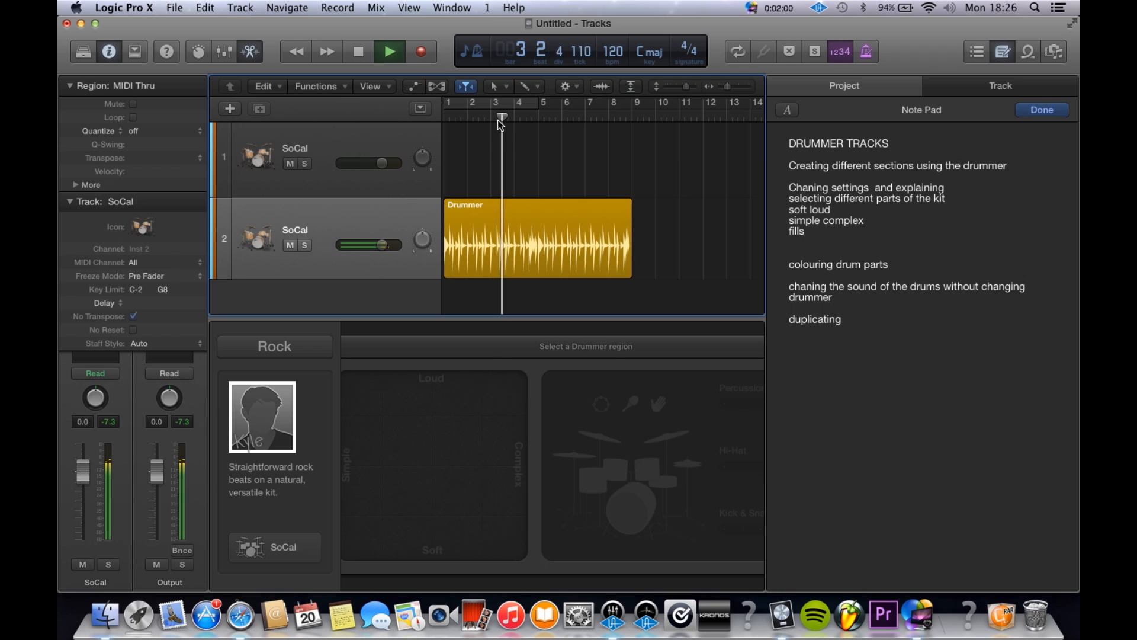
key("space")
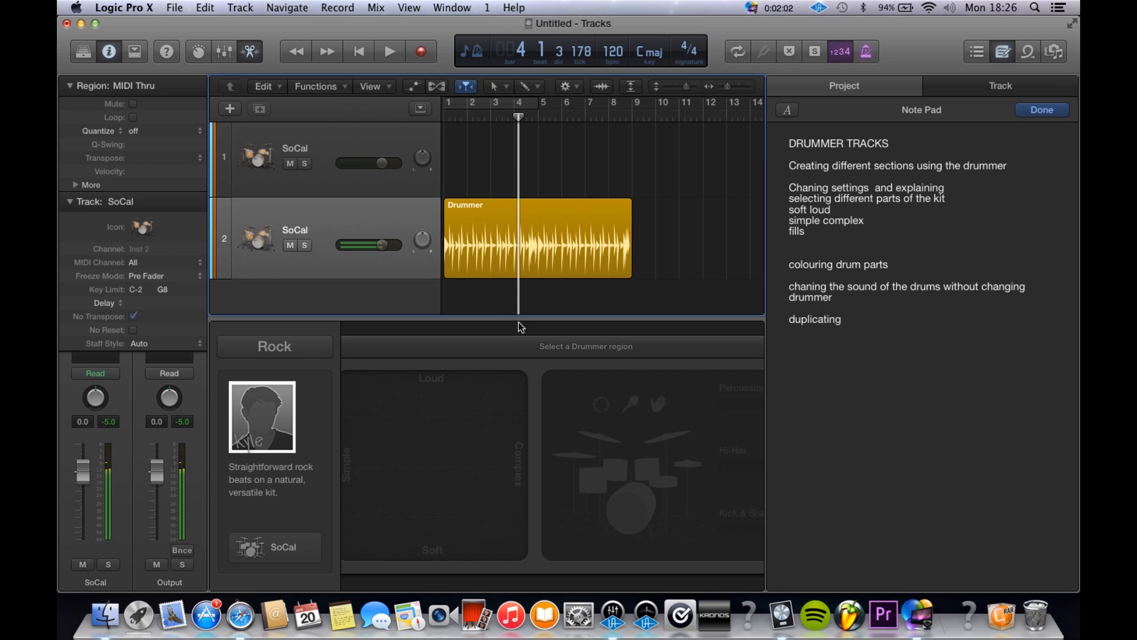
Step: Add a second Drummer region at bar 9 on track 2 and play the transition into it
scroll(604, 219, "right", 5)
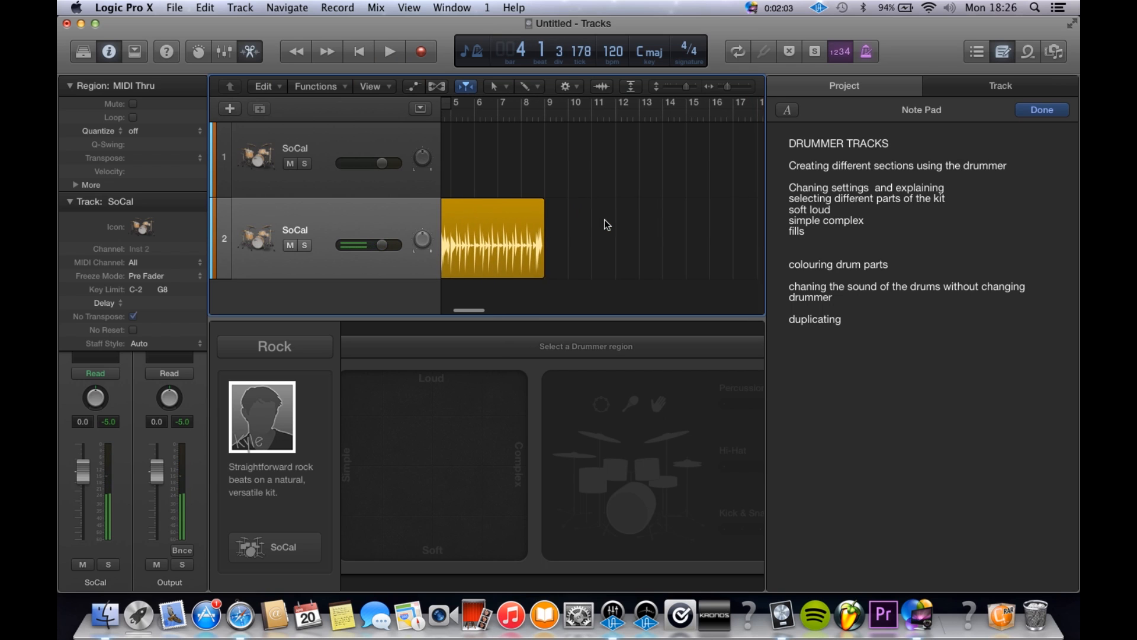
left_click(563, 233)
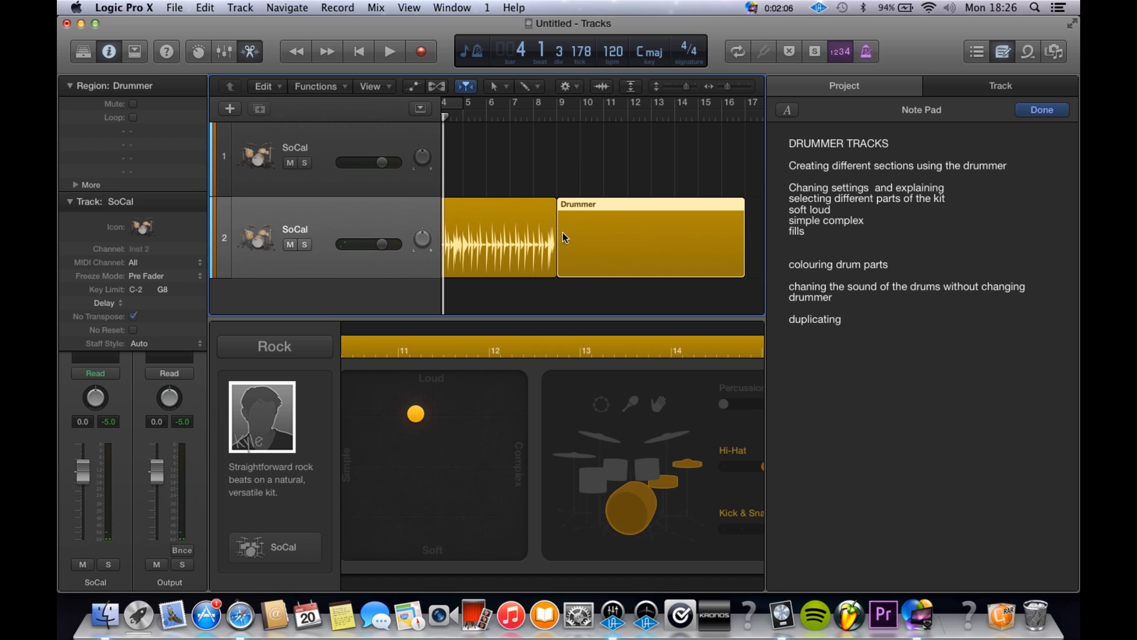
scroll(515, 521, "left", 3)
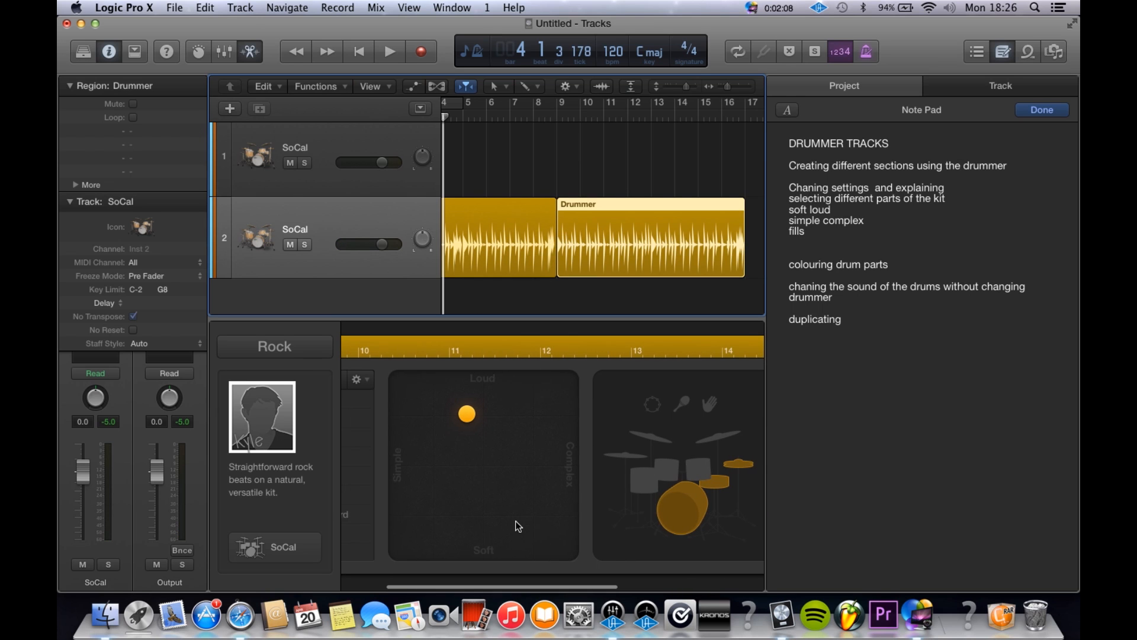
double_click(540, 116)
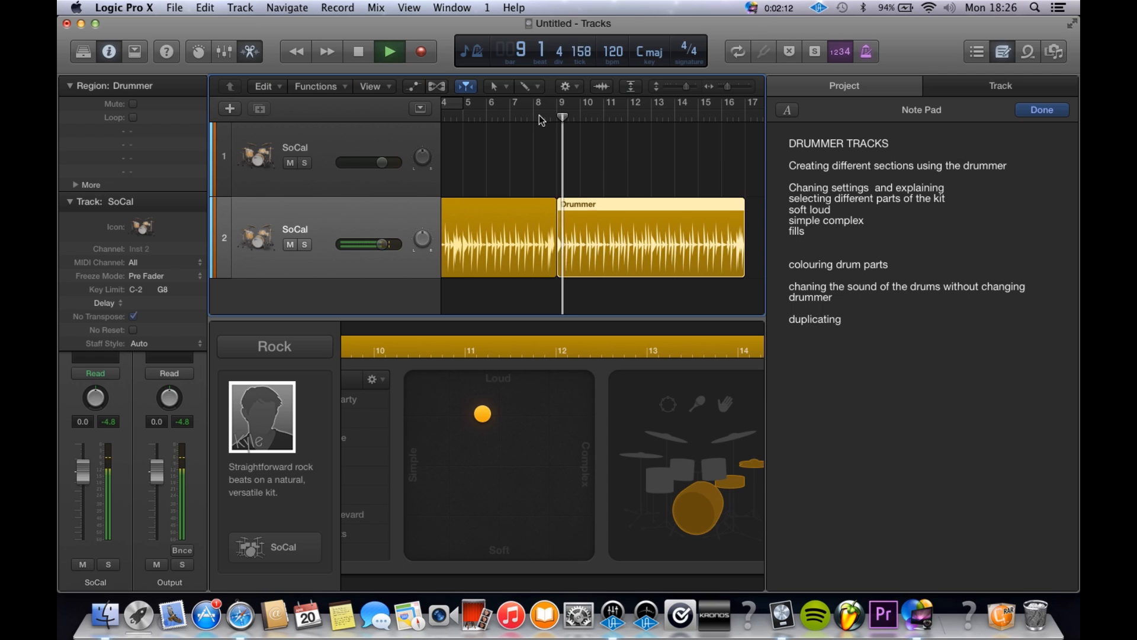
key("space")
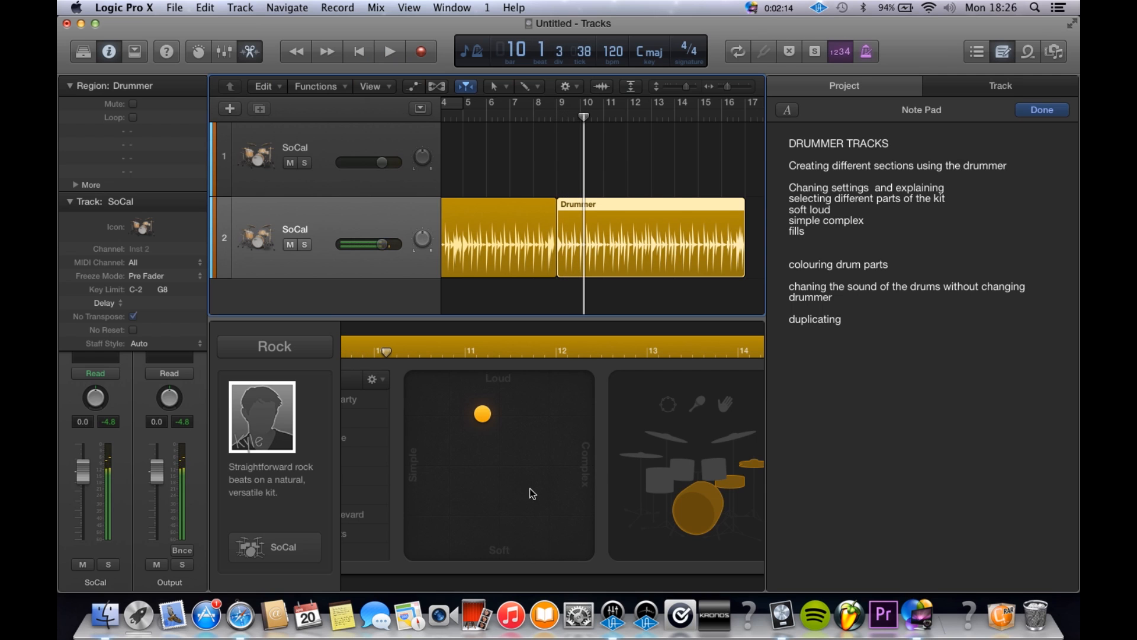
Step: Apply the Echo Park preset to the second Drummer region and play it from about bar 8
scroll(473, 392, "right", 1)
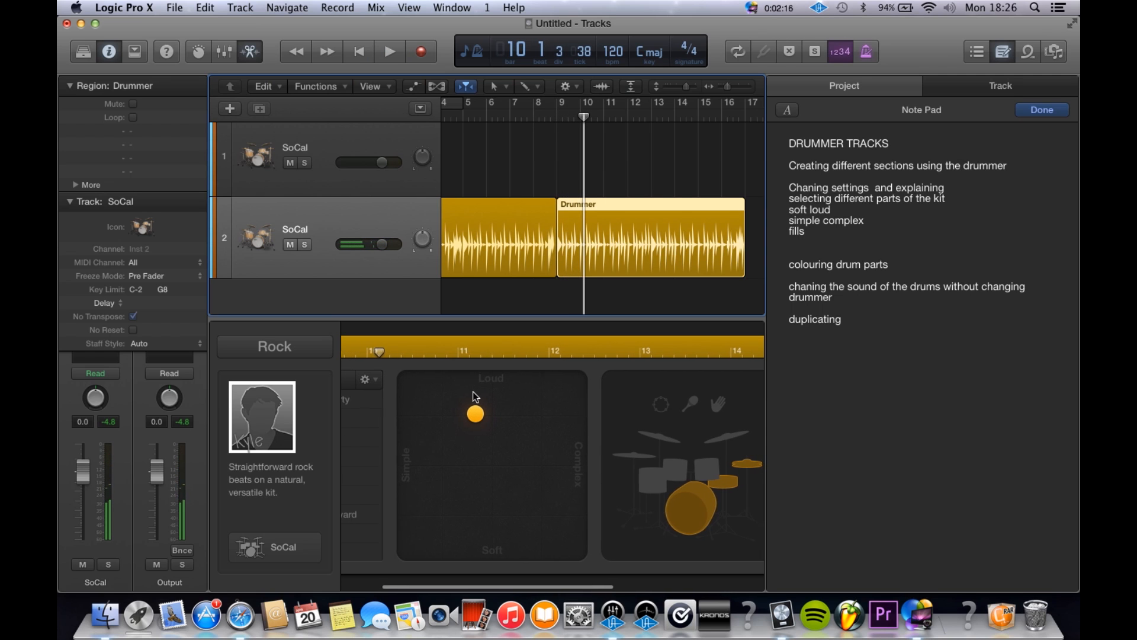
scroll(472, 392, "left", 5)
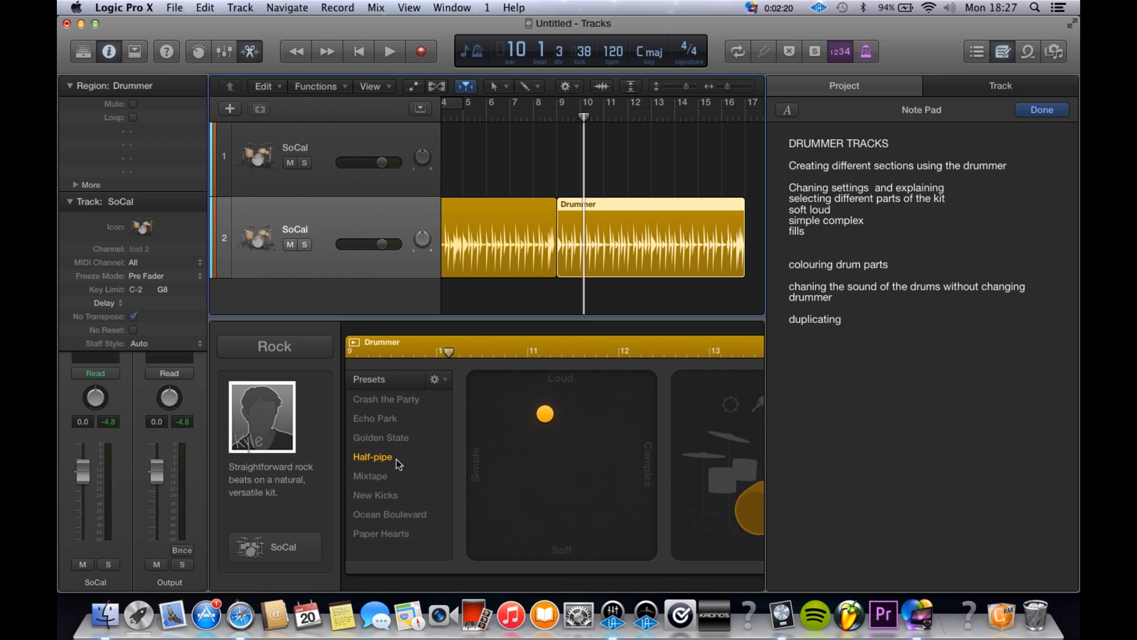
left_click(405, 417)
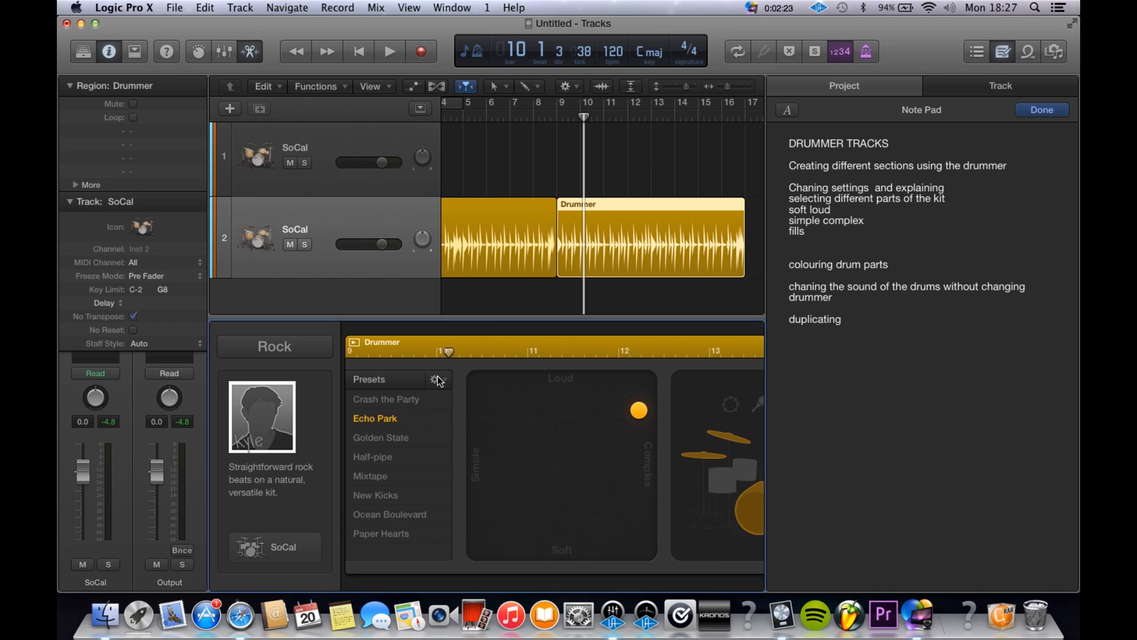
left_click(532, 117)
key("space")
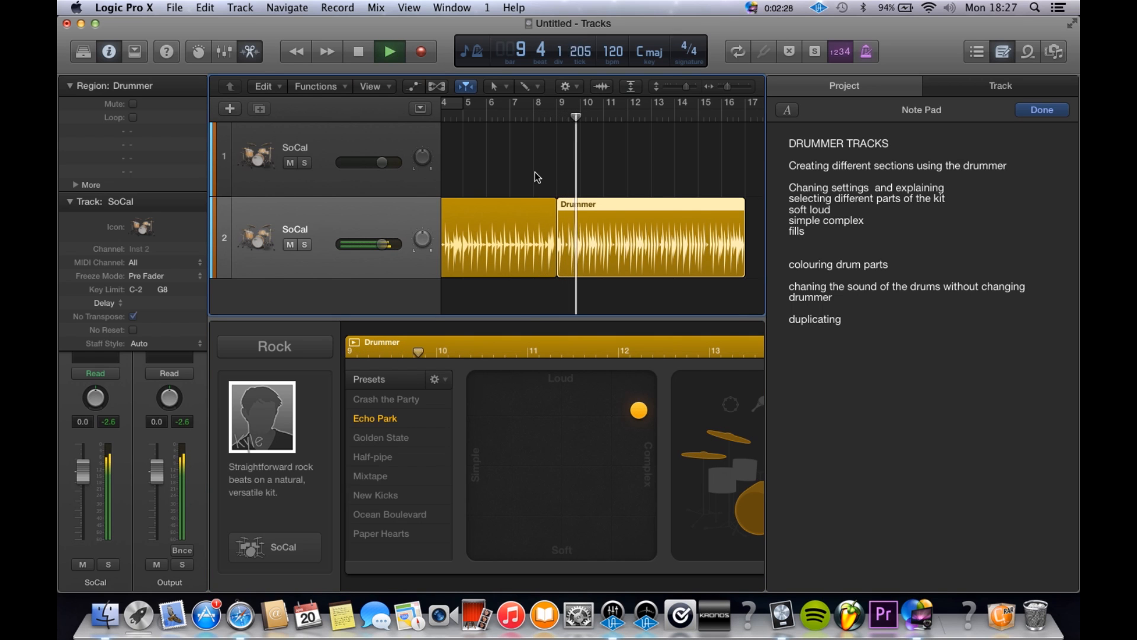
key("space")
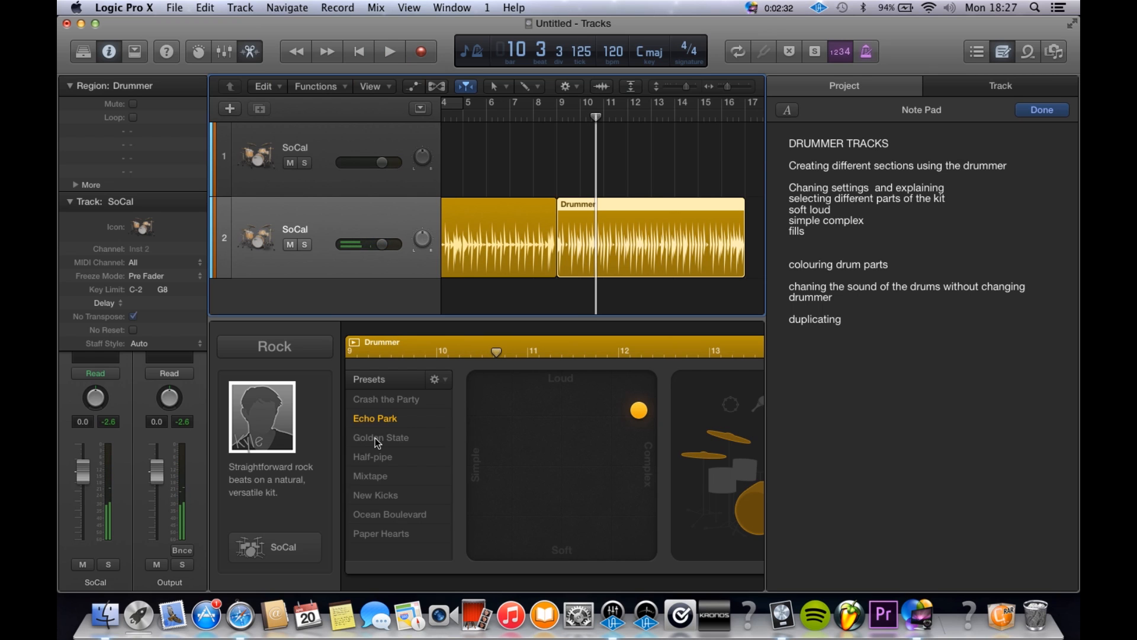
Step: Apply the Golden State preset to the second Drummer region and play it from about bar 9
left_click(375, 438)
double_click(556, 116)
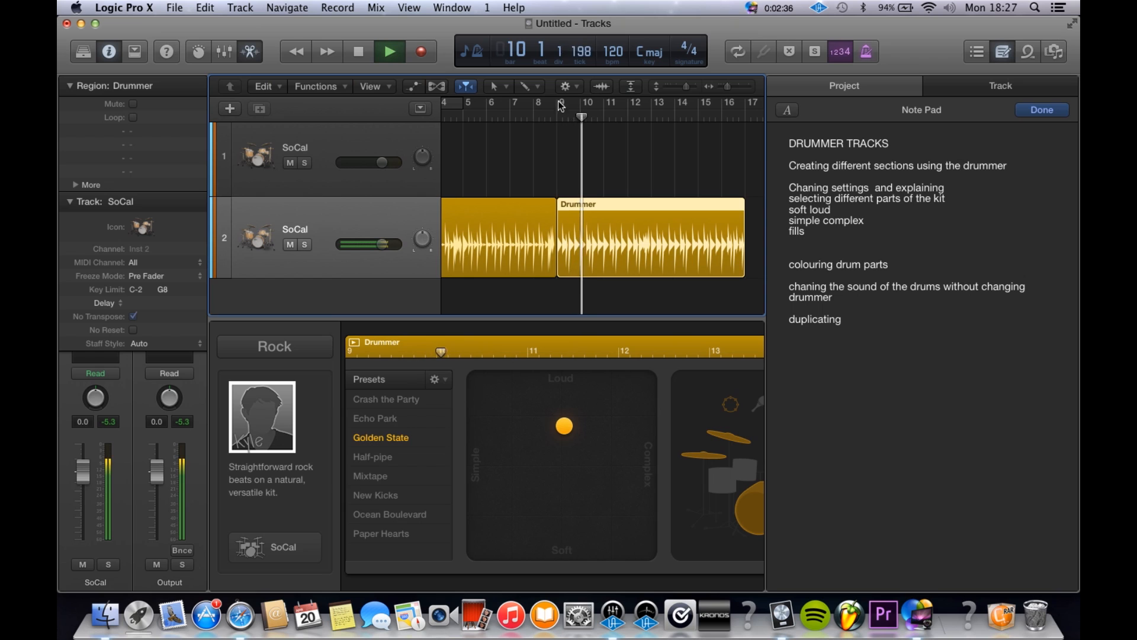
Step: Stop playback and examine the second Drummer region's loudness and complexity, kit, percussion and fill settings in the Drummer editor
left_click(536, 115)
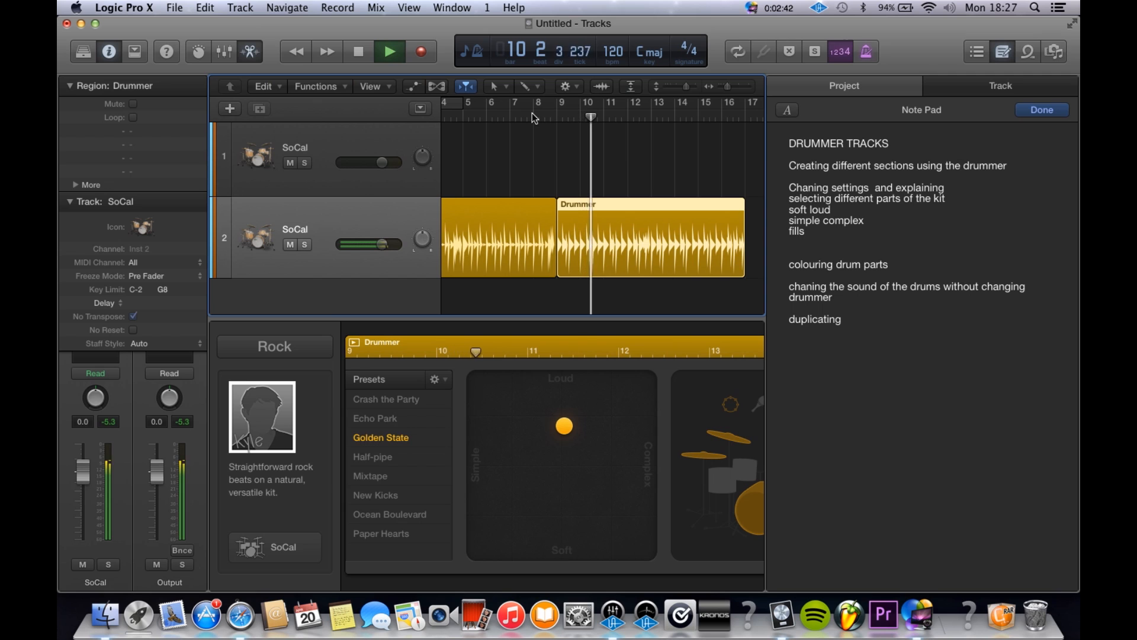
key("space")
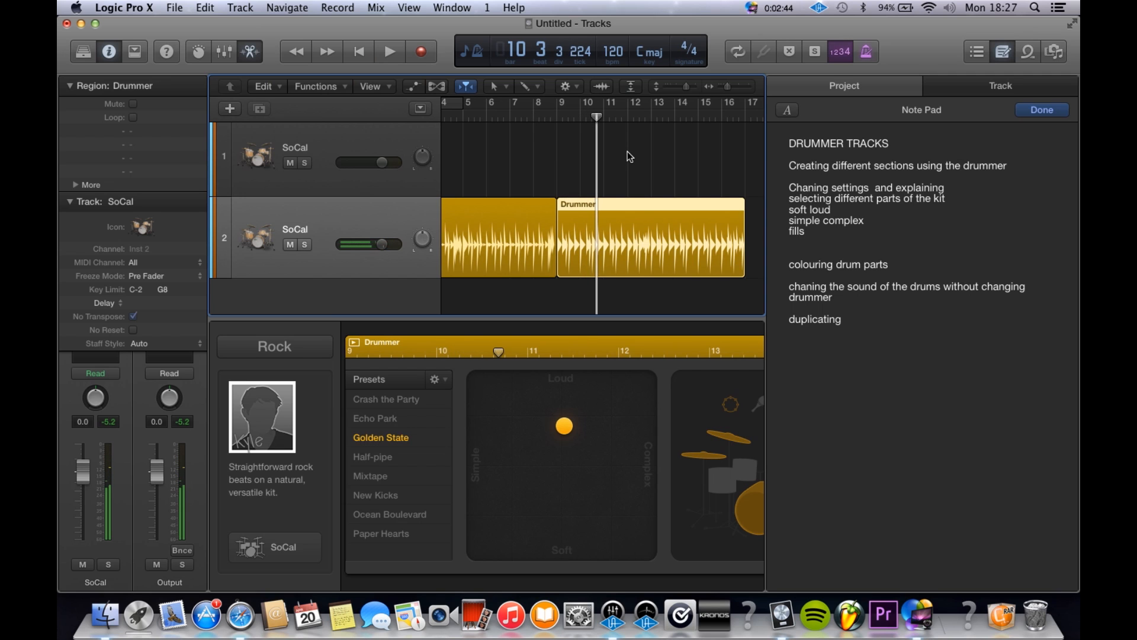
scroll(628, 156, "up", 2)
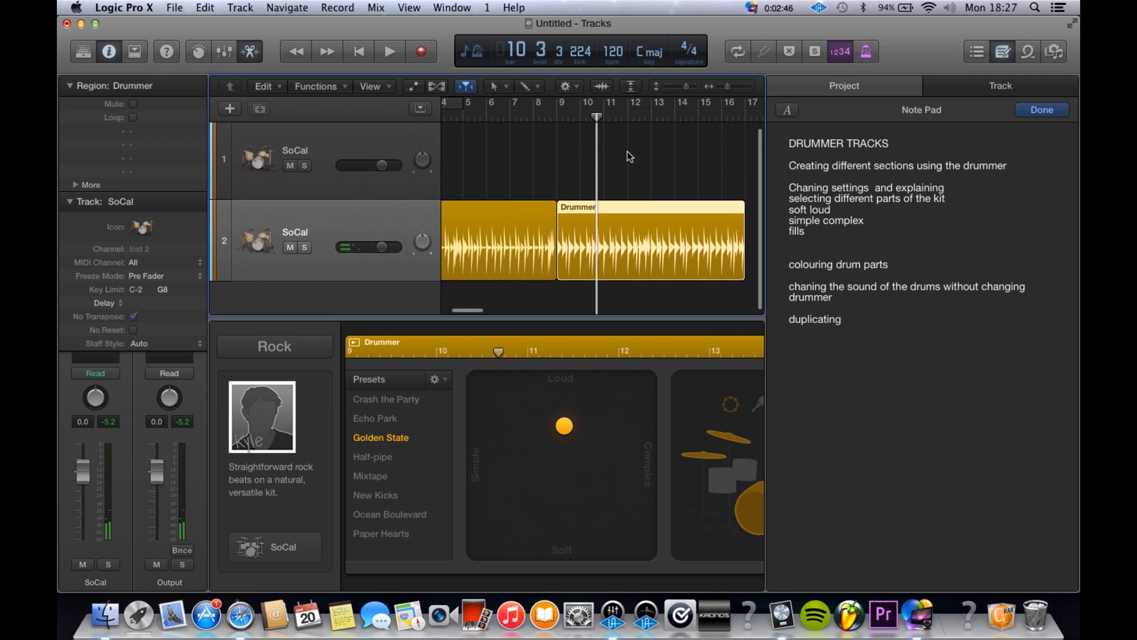
scroll(628, 157, "down", 3)
scroll(627, 152, "down", 2)
scroll(546, 400, "right", 3)
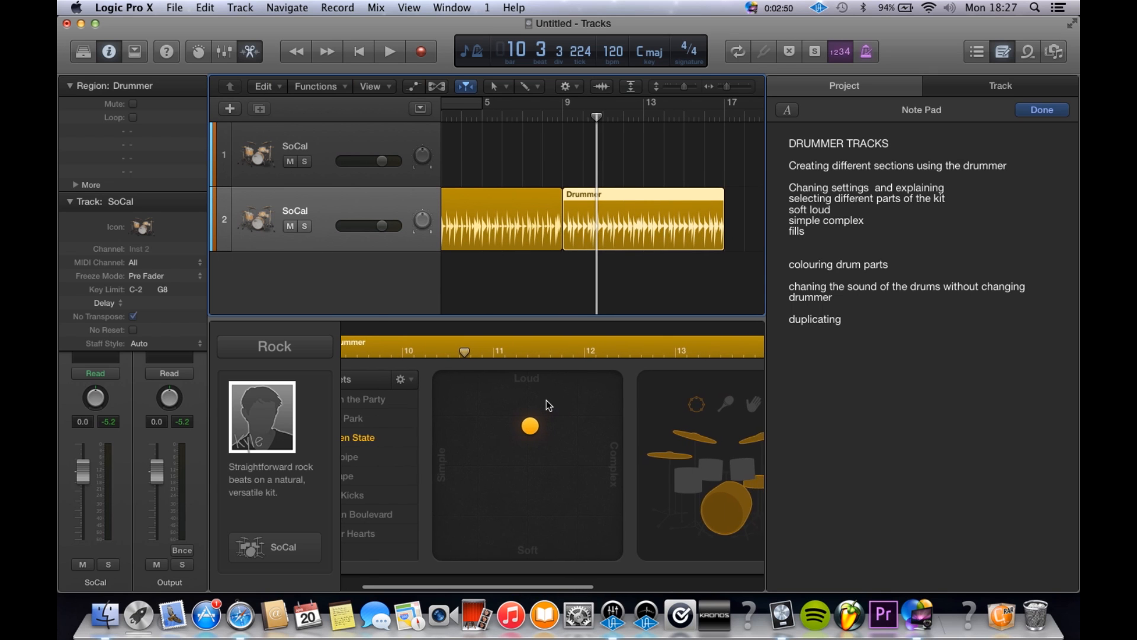
scroll(547, 400, "right", 5)
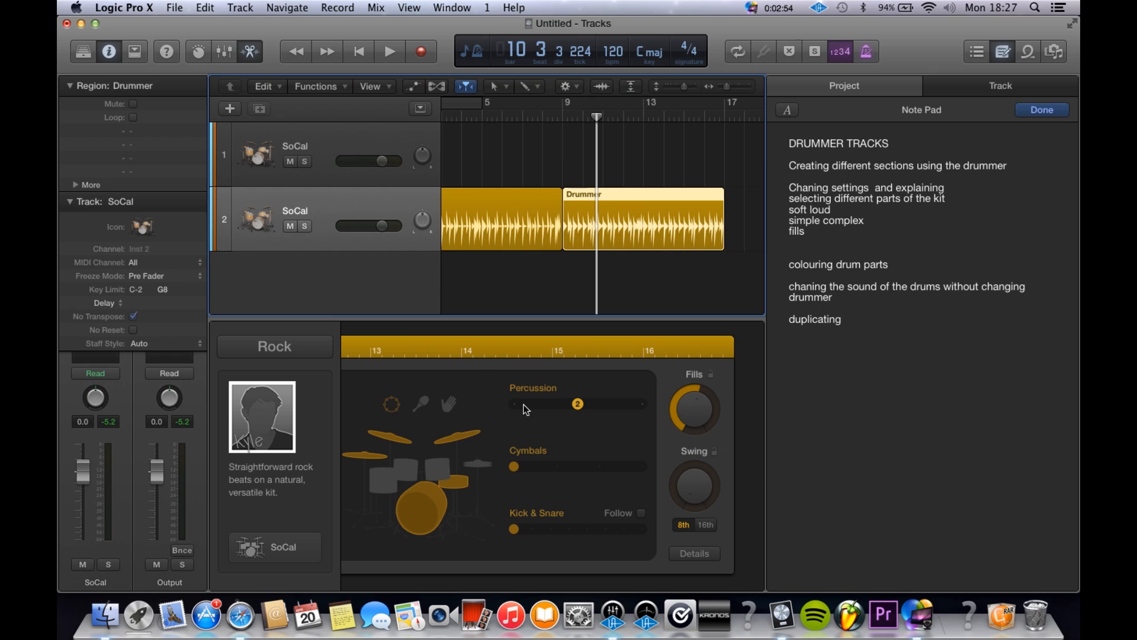
scroll(477, 386, "left", 5)
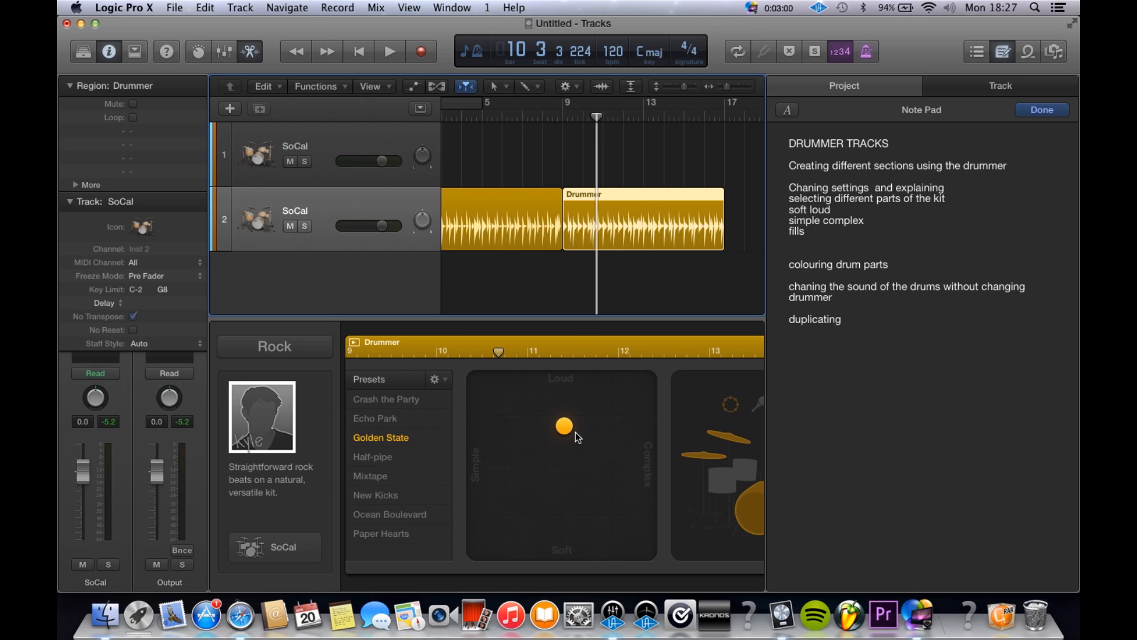
scroll(575, 433, "right", 5)
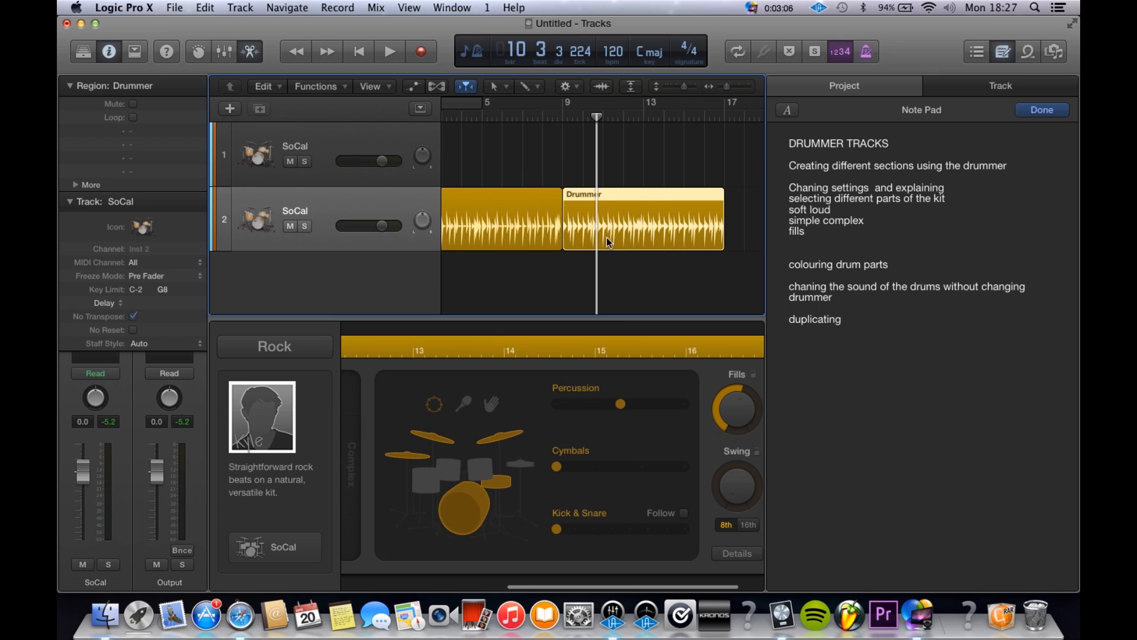
Step: Select the first Drummer region, set the playhead to bar 7 and examine the region's kit and performance settings
left_click(540, 219)
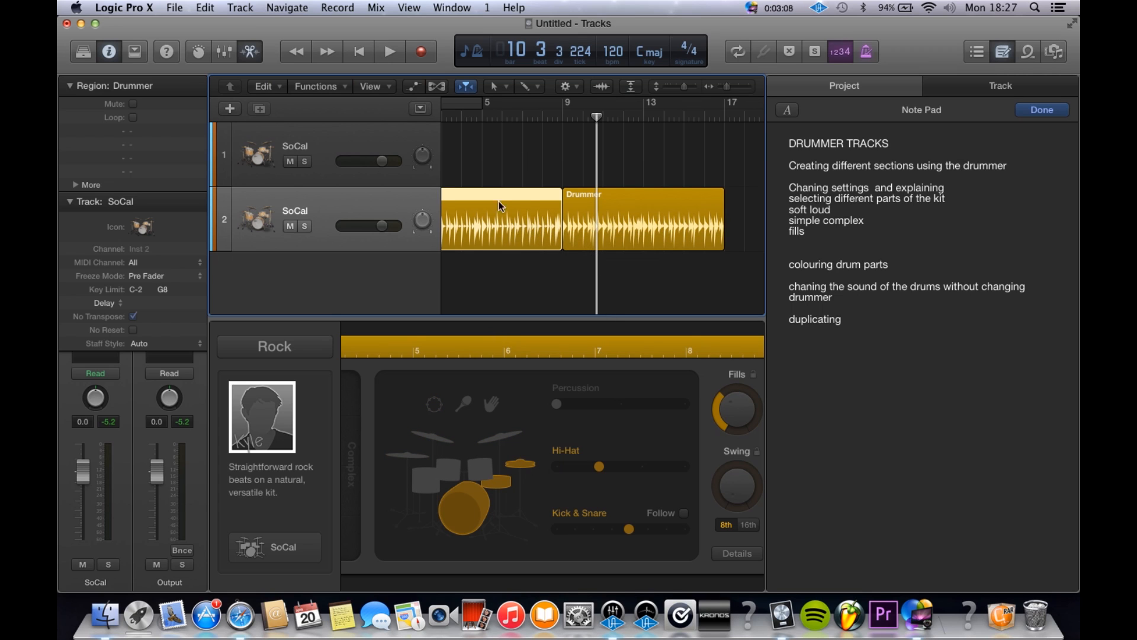
left_click(488, 110)
left_click(486, 118)
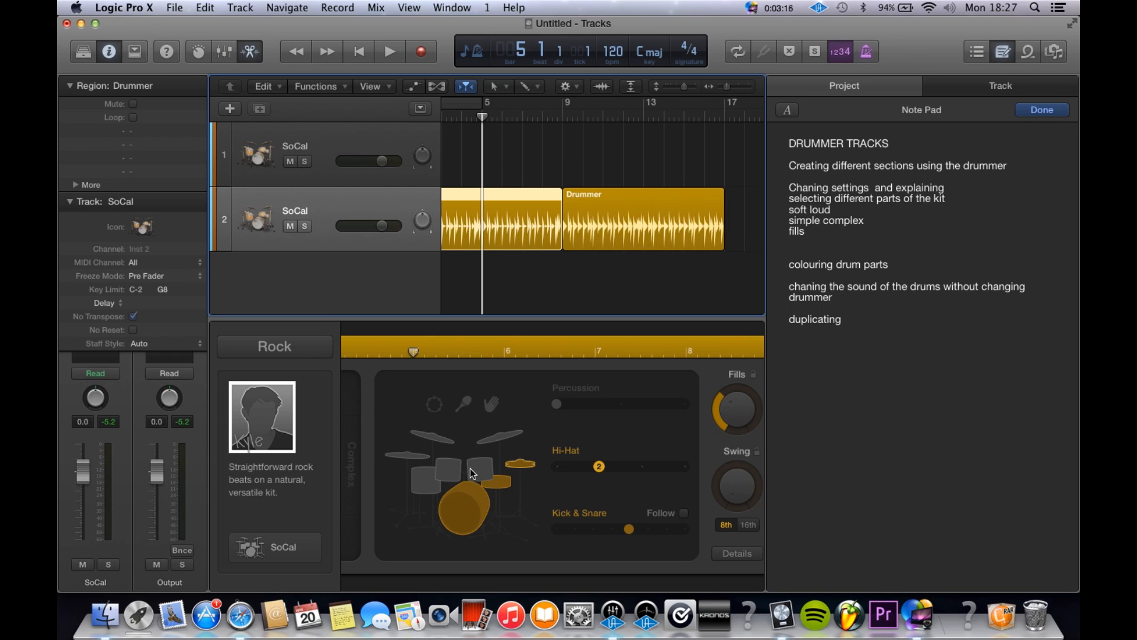
left_click(518, 114)
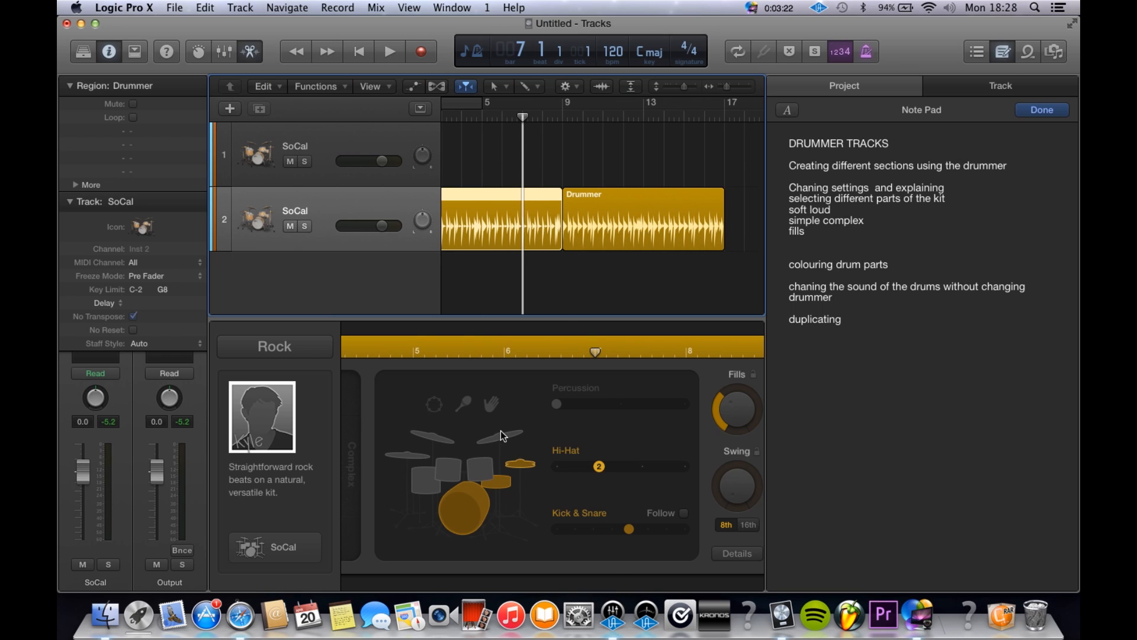
scroll(499, 434, "left", 5)
scroll(500, 433, "left", 1)
scroll(499, 434, "right", 1)
scroll(499, 433, "left", 1)
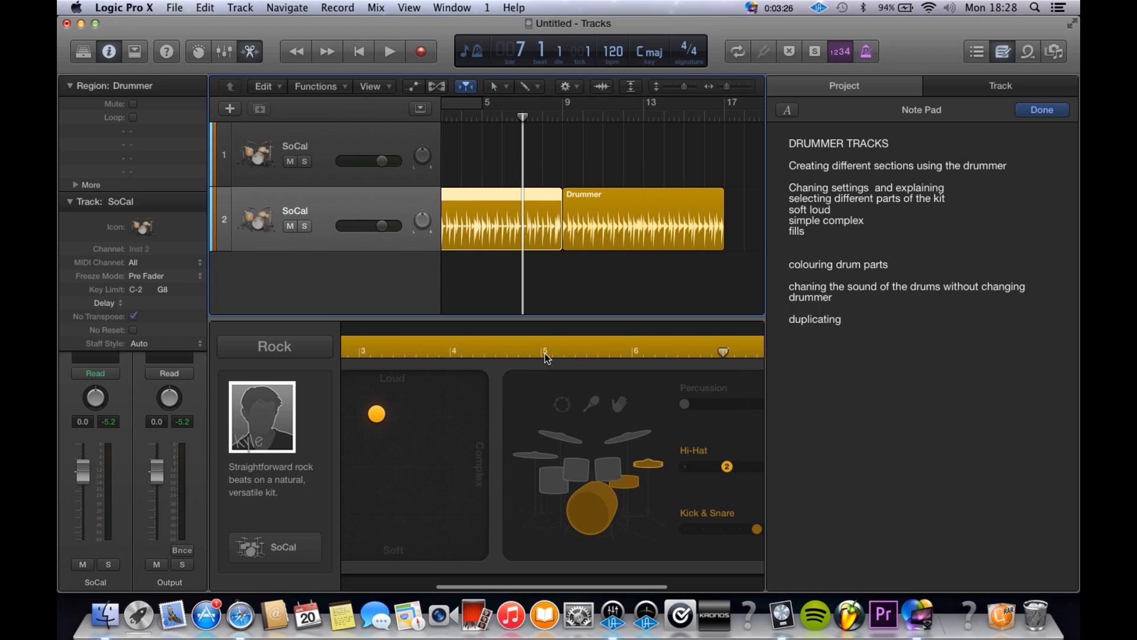
Step: Play the transition from bar 7 into the second Drummer region, selecting that region during playback
key("space")
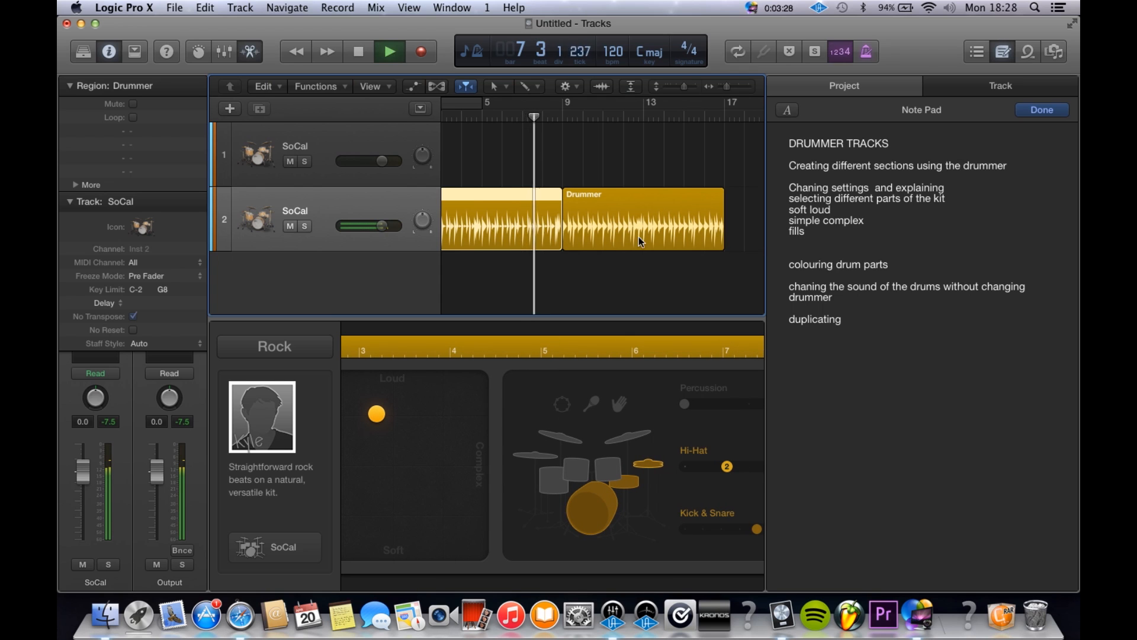
left_click(579, 214)
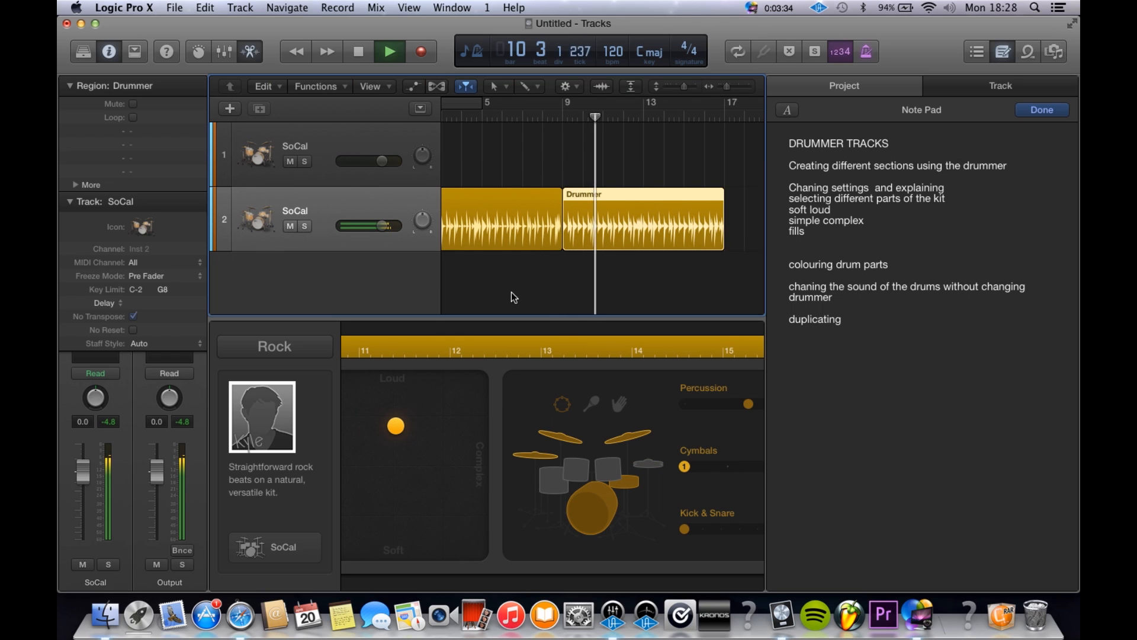
key("space")
Step: Compare the two Drummer regions and make the second one much louder and slightly more complex
left_click(535, 230)
left_click(610, 225)
left_click(471, 226)
left_click(657, 237)
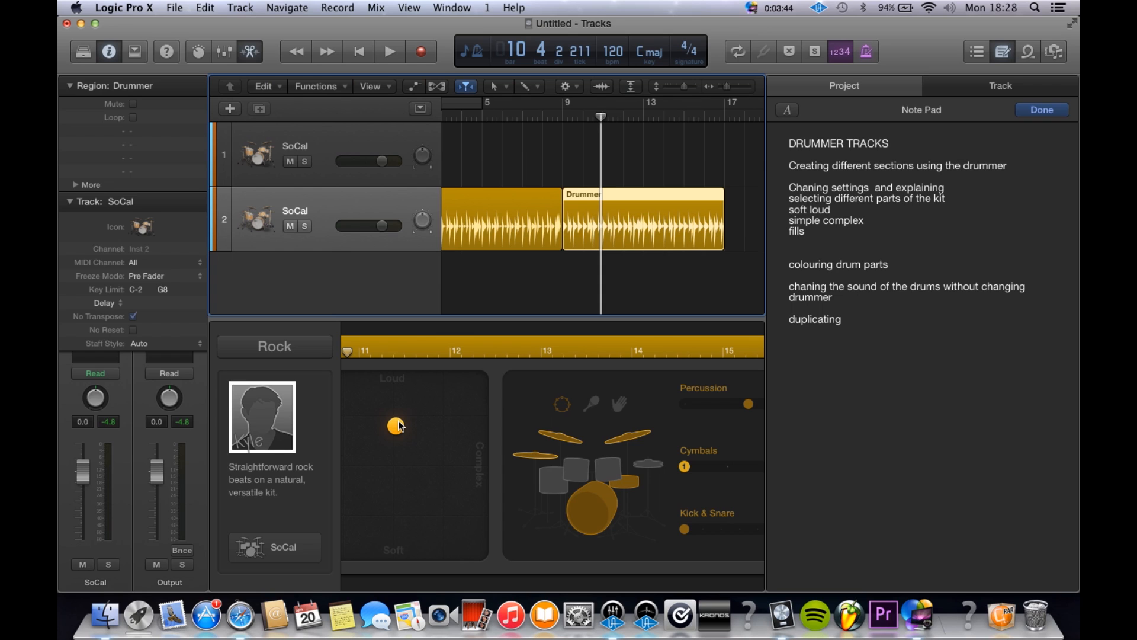
left_click_drag(398, 422, 414, 377)
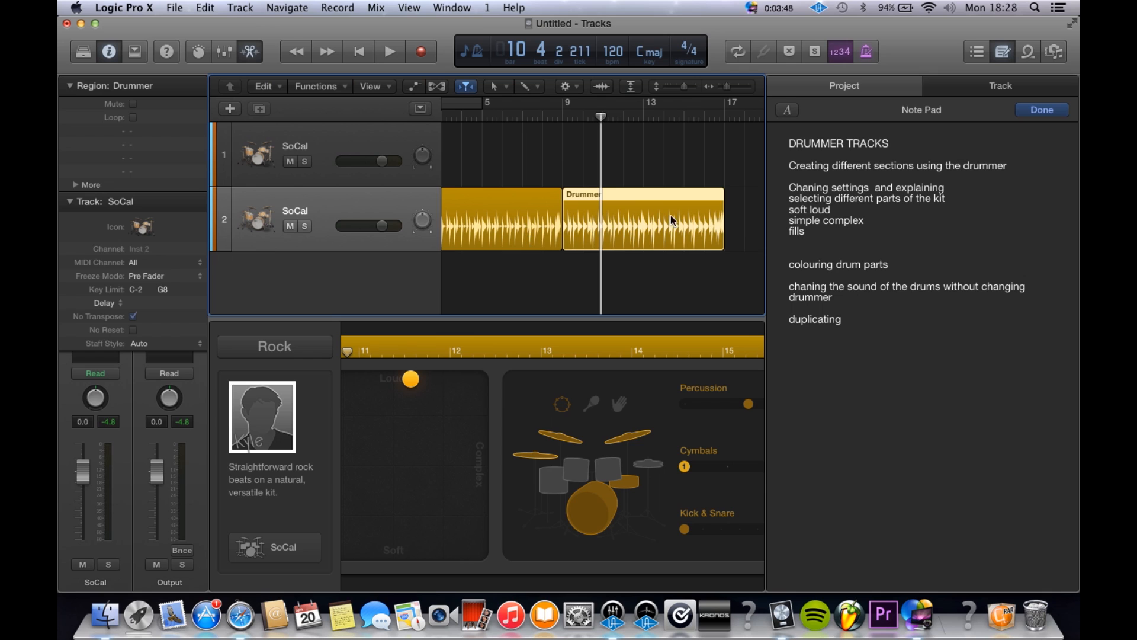
mouse_move(417, 384)
left_mouse_down()
mouse_move(420, 548)
mouse_move(421, 391)
left_mouse_up()
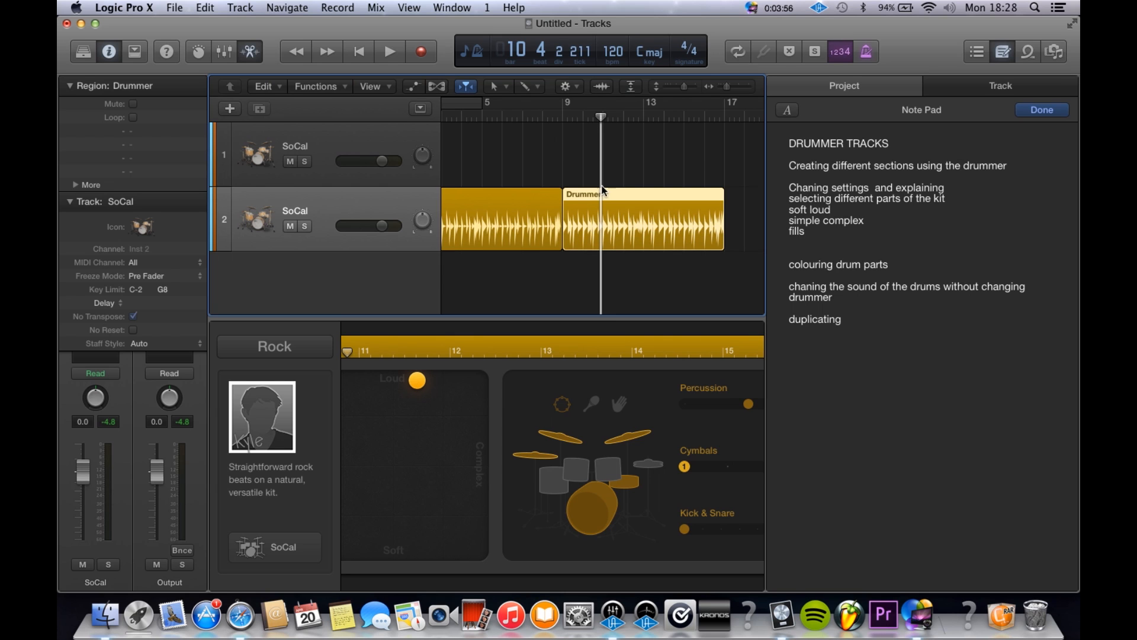
Step: Play the transition into the louder second Drummer region from about bar 7
scroll(587, 200, "up", 5)
scroll(586, 200, "down", 2)
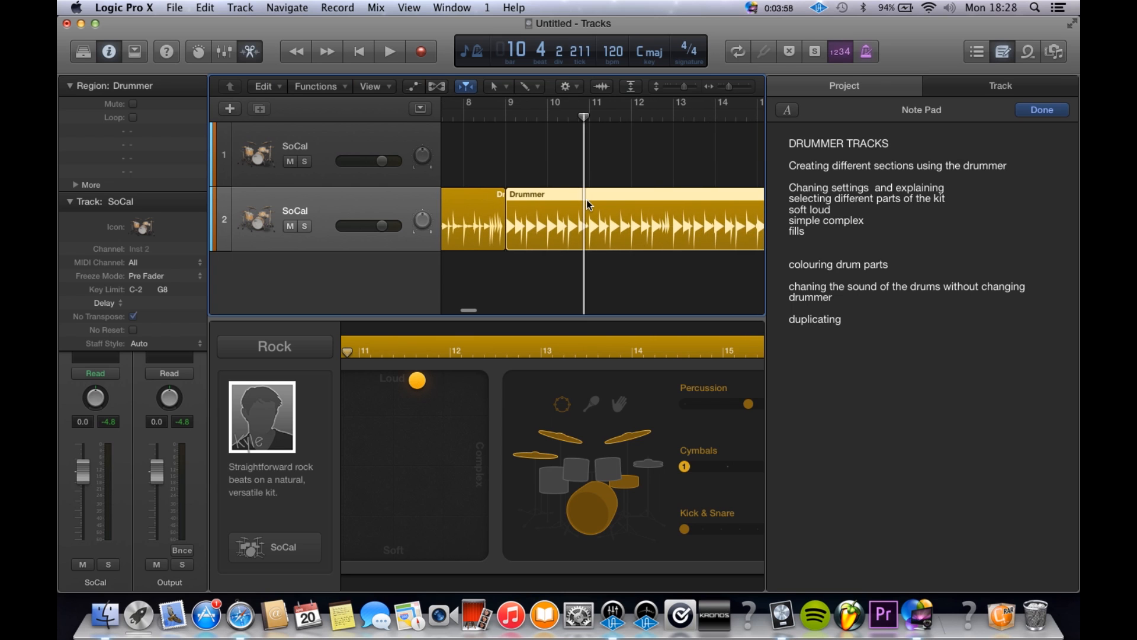
scroll(586, 201, "left", 5)
left_click(593, 111)
key("space")
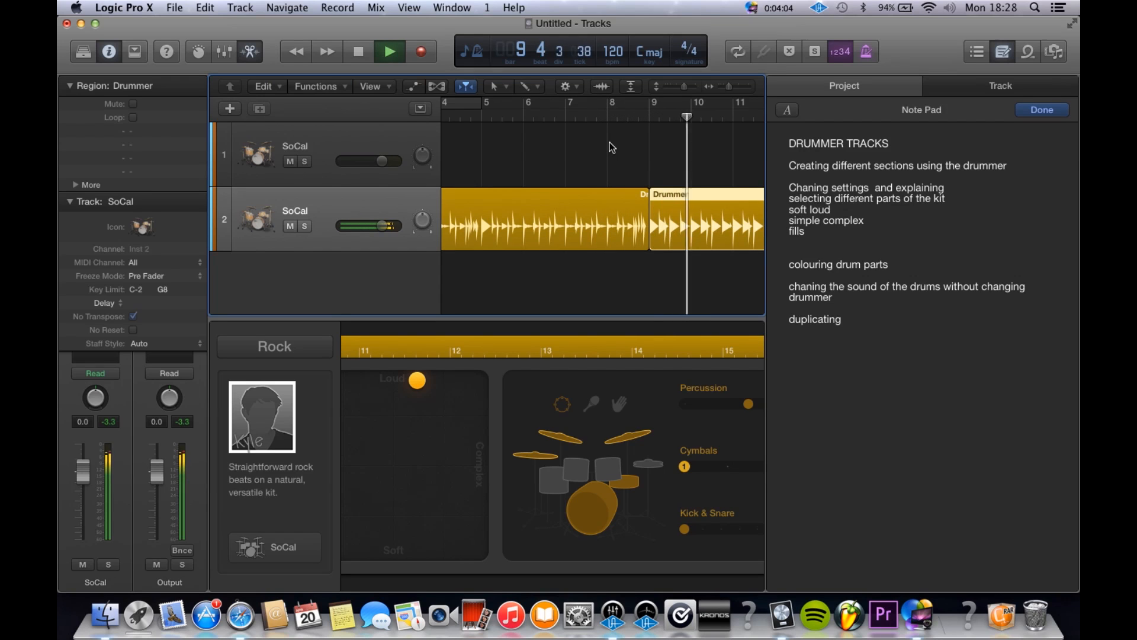
key("space")
Step: Make the first Drummer region softer and play from about bar 6 through the change into the second region
left_click(572, 226)
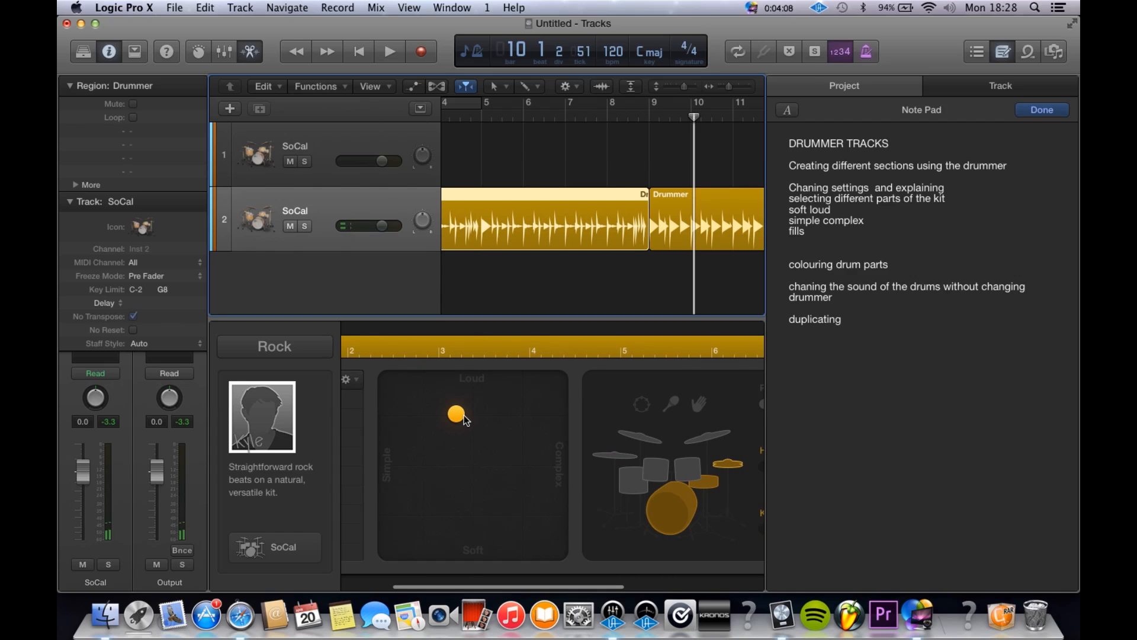
left_click_drag(461, 421, 458, 451)
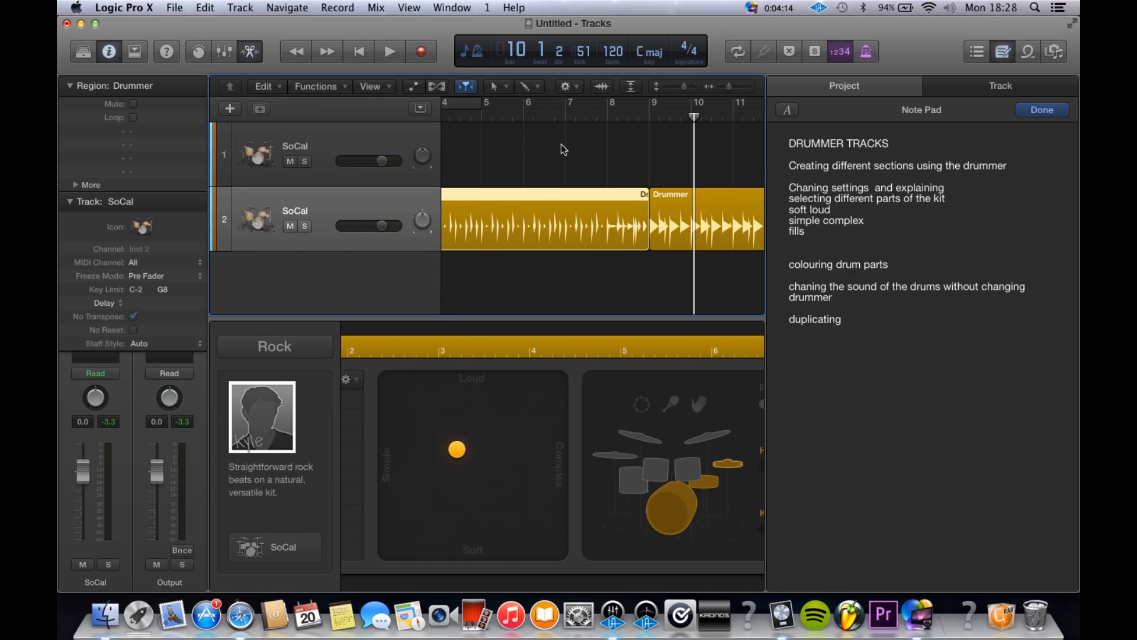
left_click(542, 123)
left_click(543, 112)
key("space")
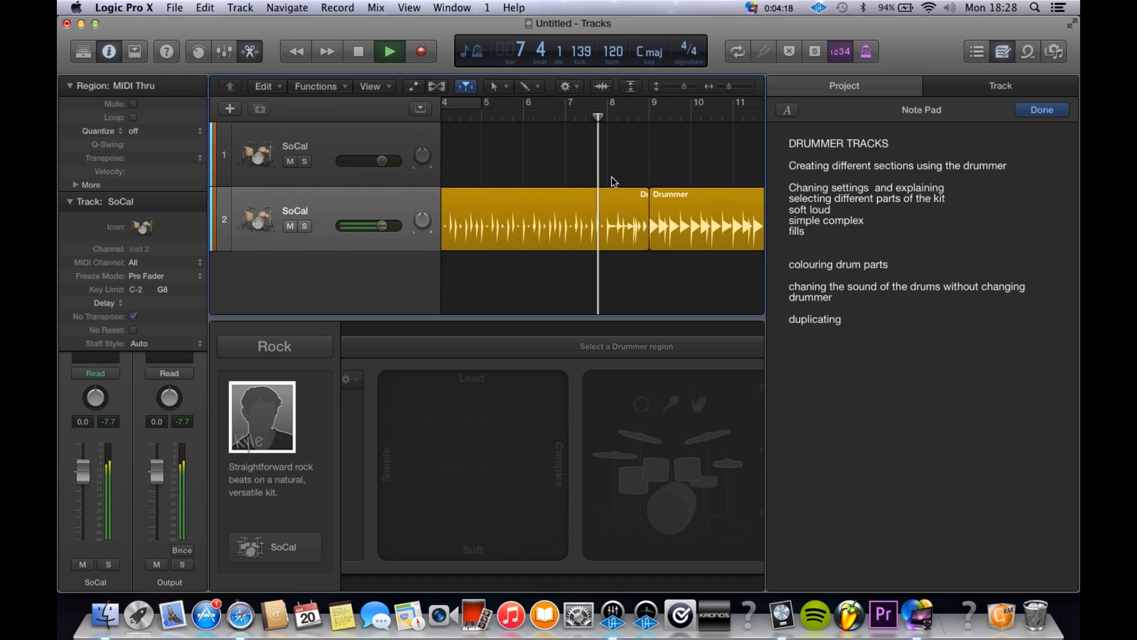
scroll(626, 219, "left", 5)
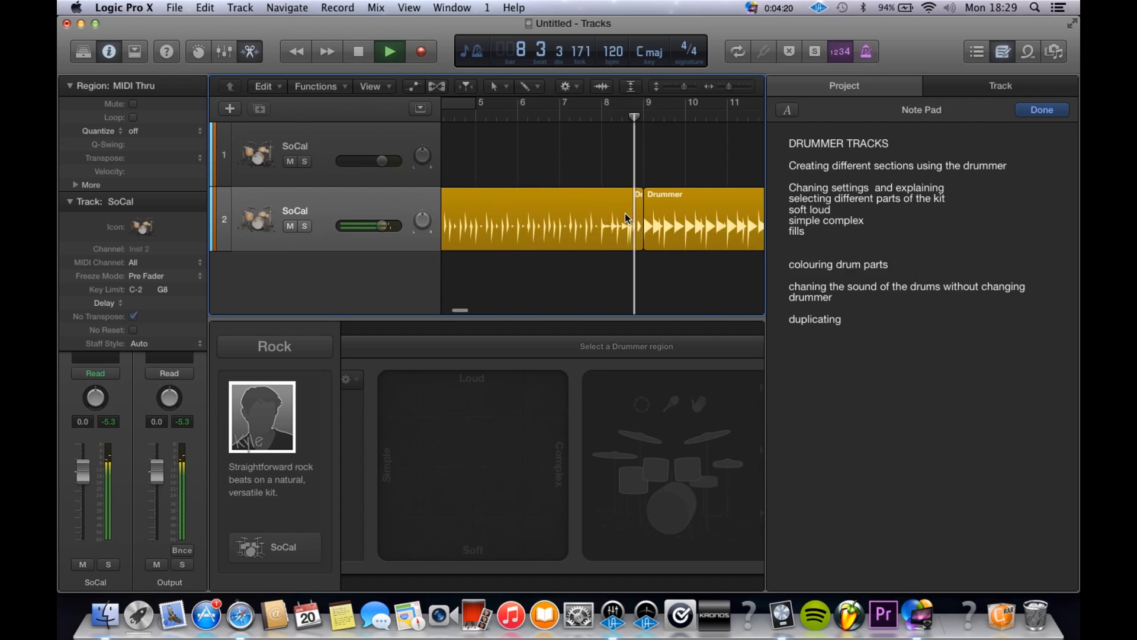
scroll(627, 220, "right", 10)
left_click(621, 219)
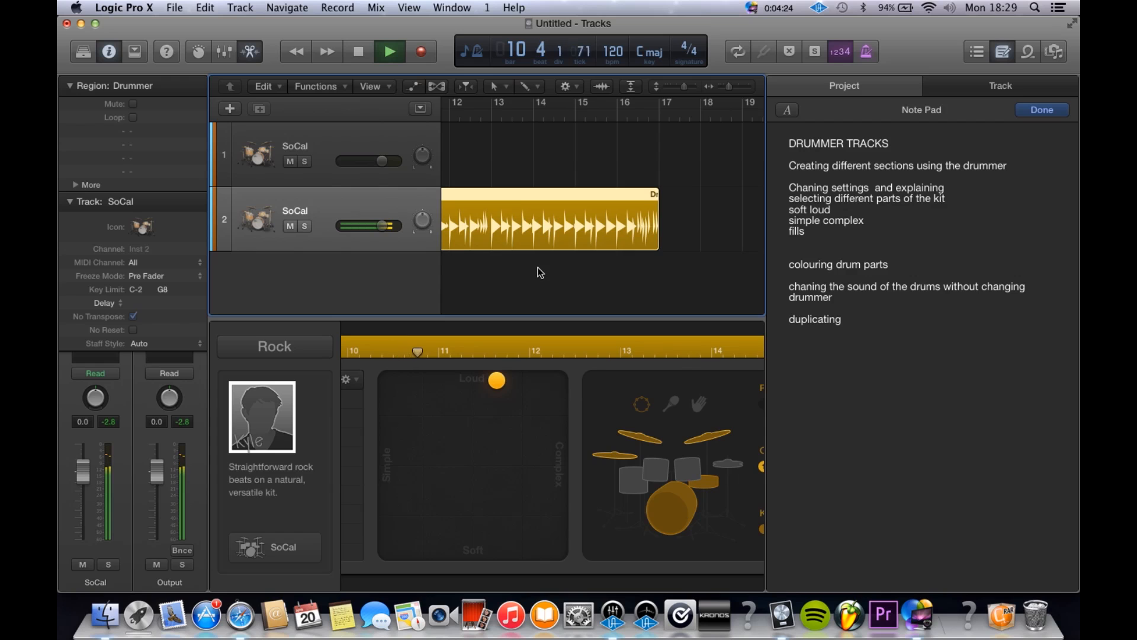
scroll(540, 273, "left", 4)
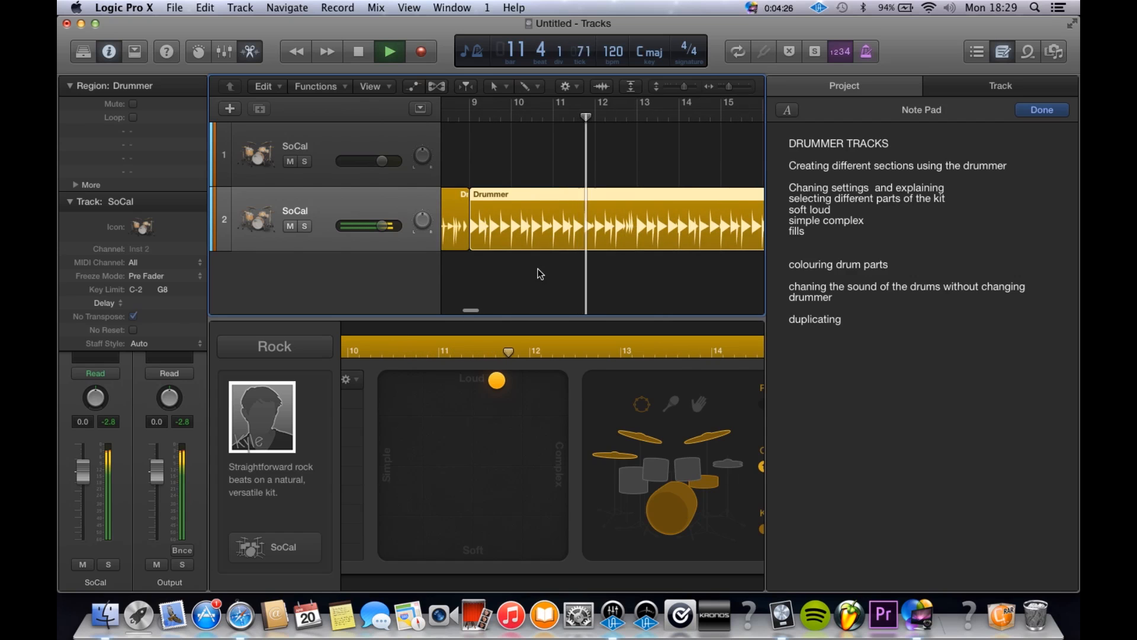
key("space")
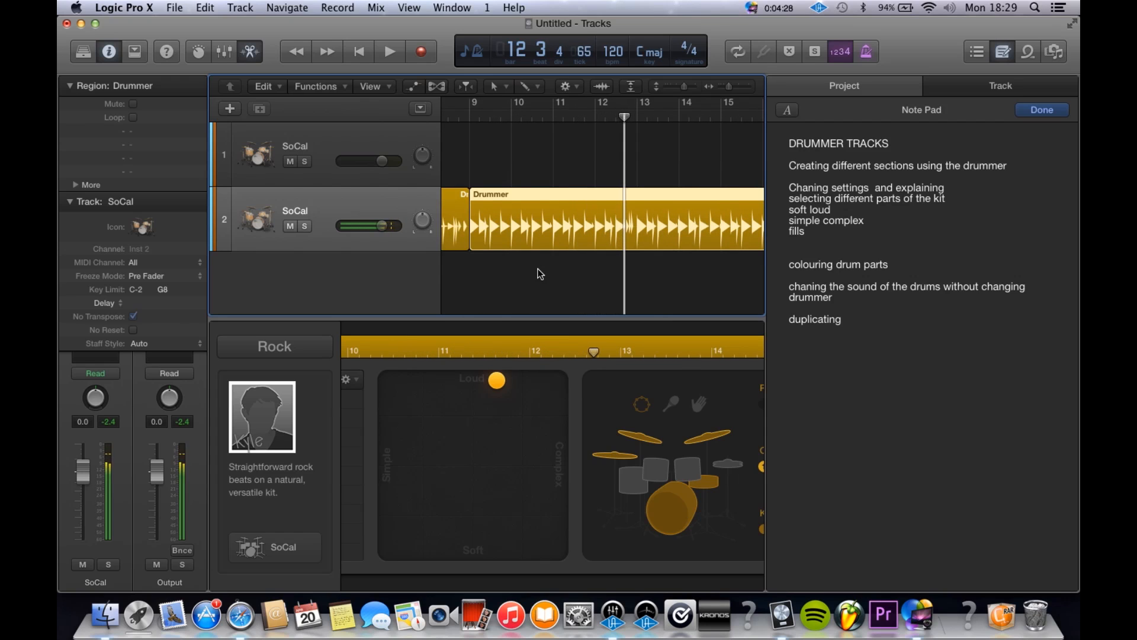
Step: Compare the settings of the first and second Drummer regions by selecting each in turn with both in view
key("super+Left")
key("super+Left")
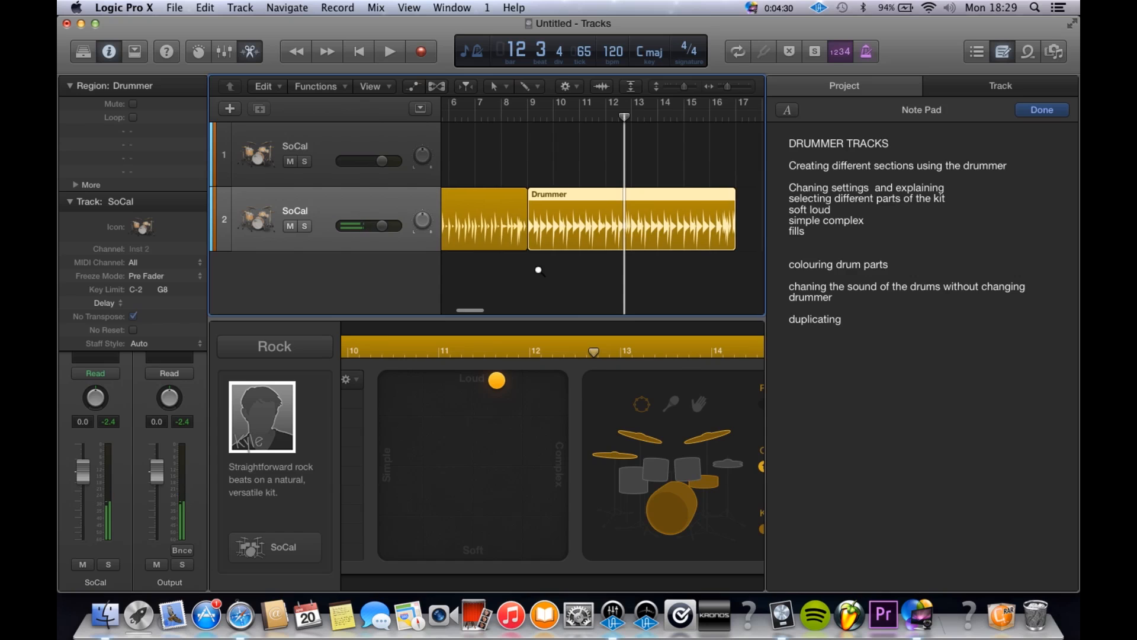
left_click(540, 157)
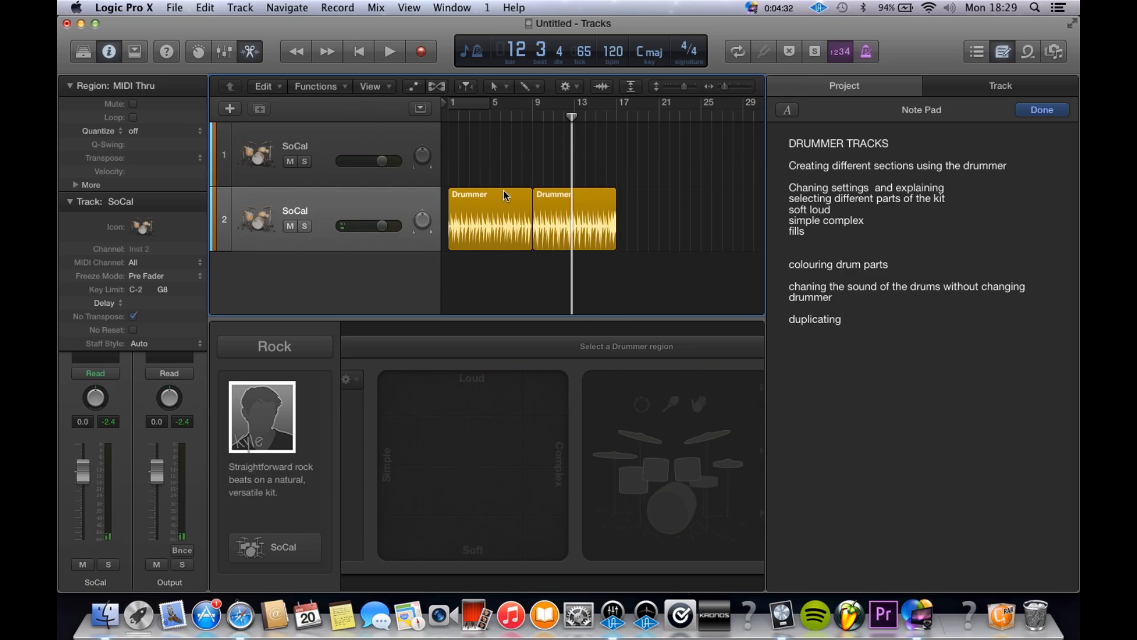
left_click(500, 194)
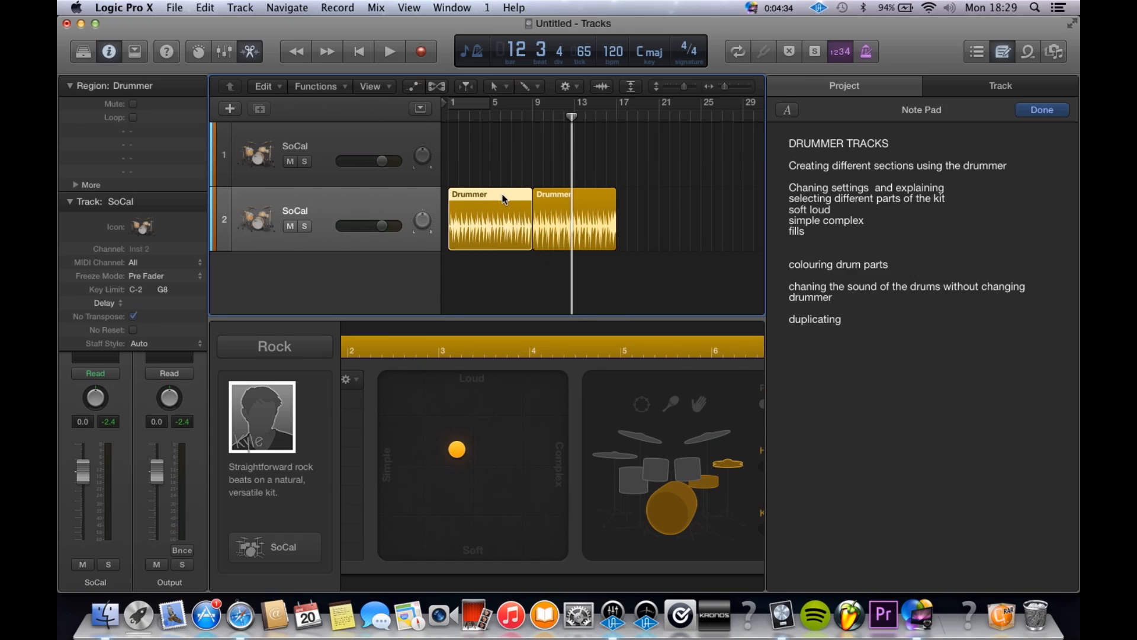
left_click(572, 219)
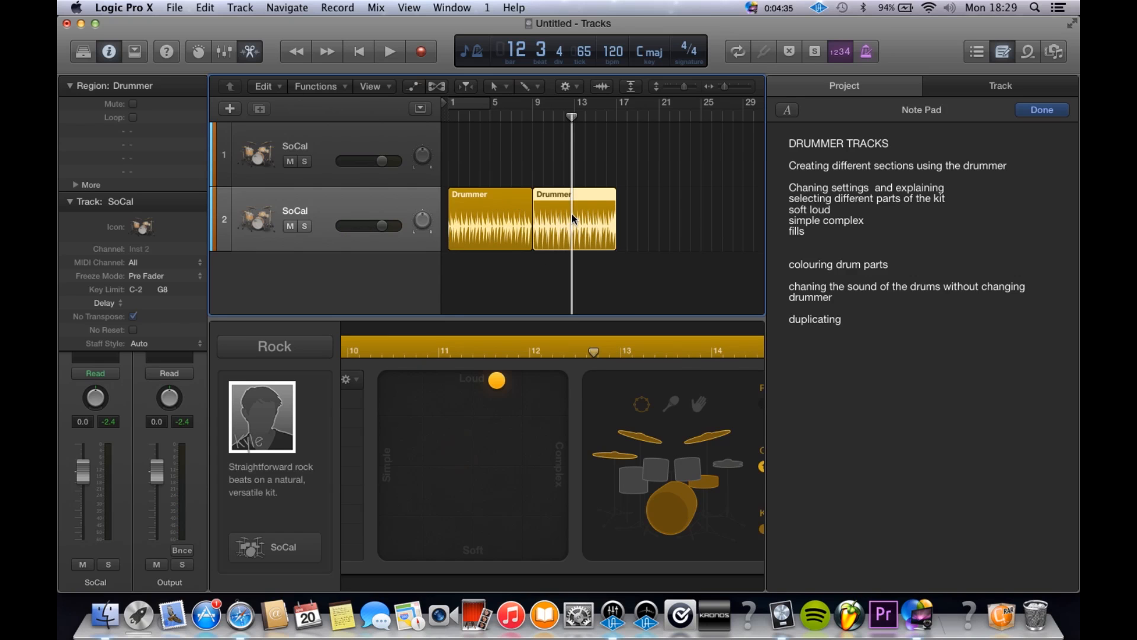
left_click(510, 219)
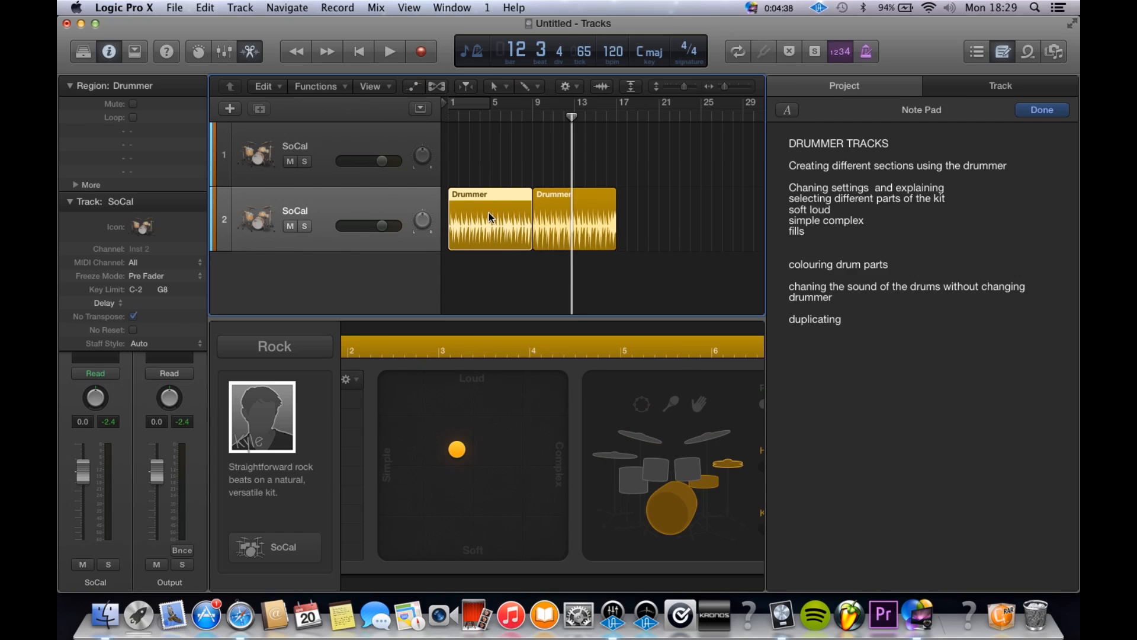
left_click(595, 223)
Step: Copy the first Drummer region to bar 17 on track 2, directly after the second region
left_click(456, 218)
left_click_drag(455, 214, 628, 253)
scroll(607, 254, "up", 3)
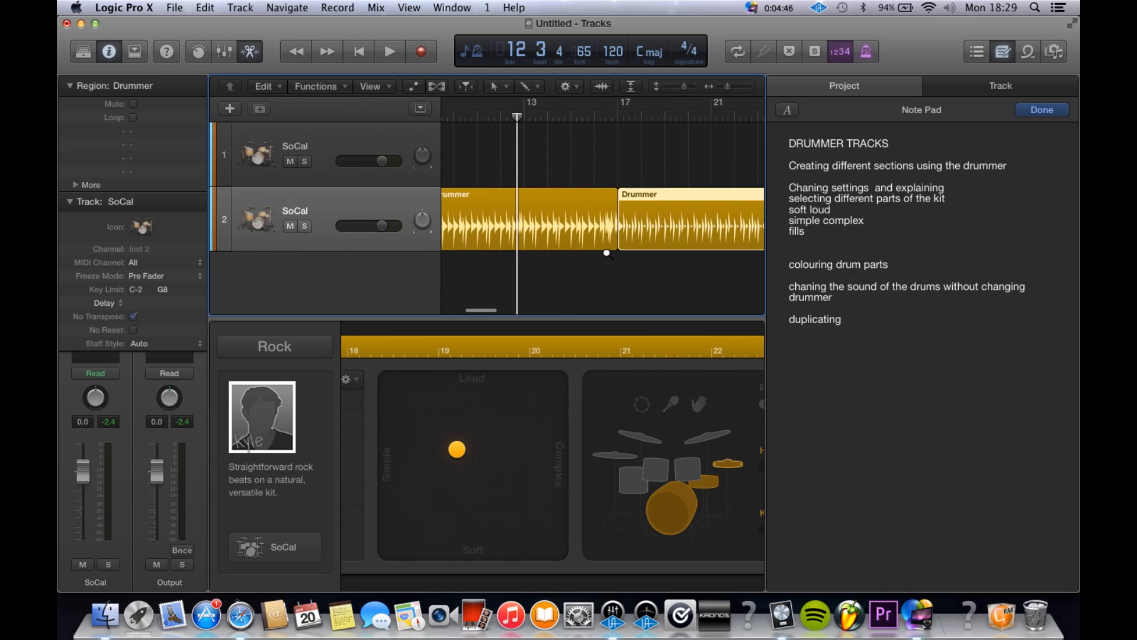
scroll(606, 251, "left", 4)
left_click(660, 140)
Step: Select the copied Drummer region at bar 17 and make it louder and more complex
left_click(492, 224)
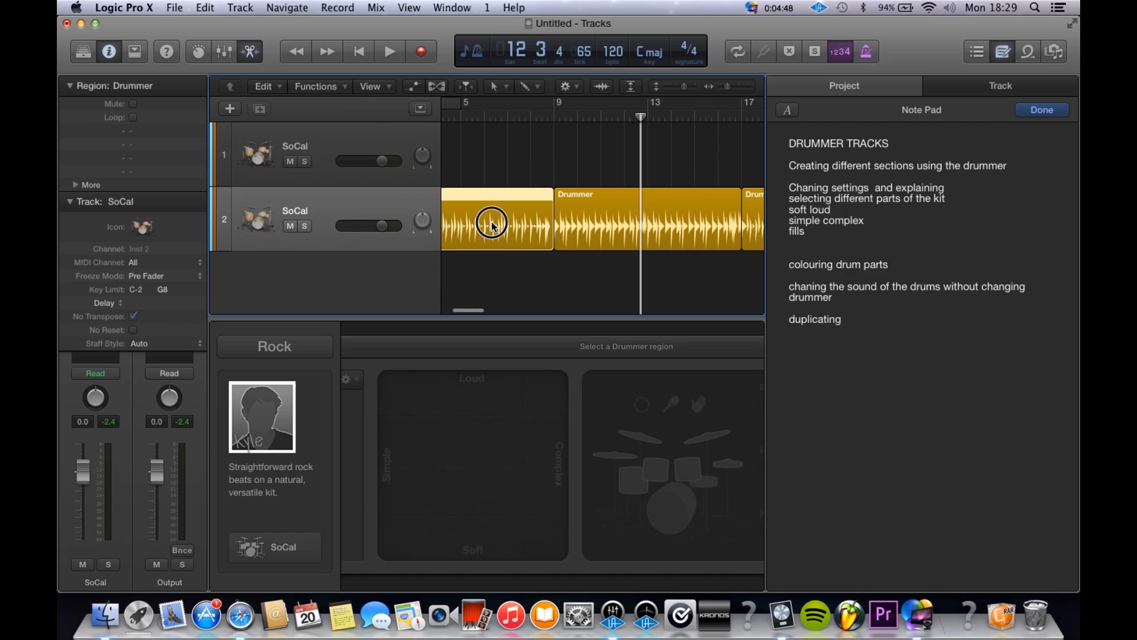
left_click(703, 229)
left_click(754, 226)
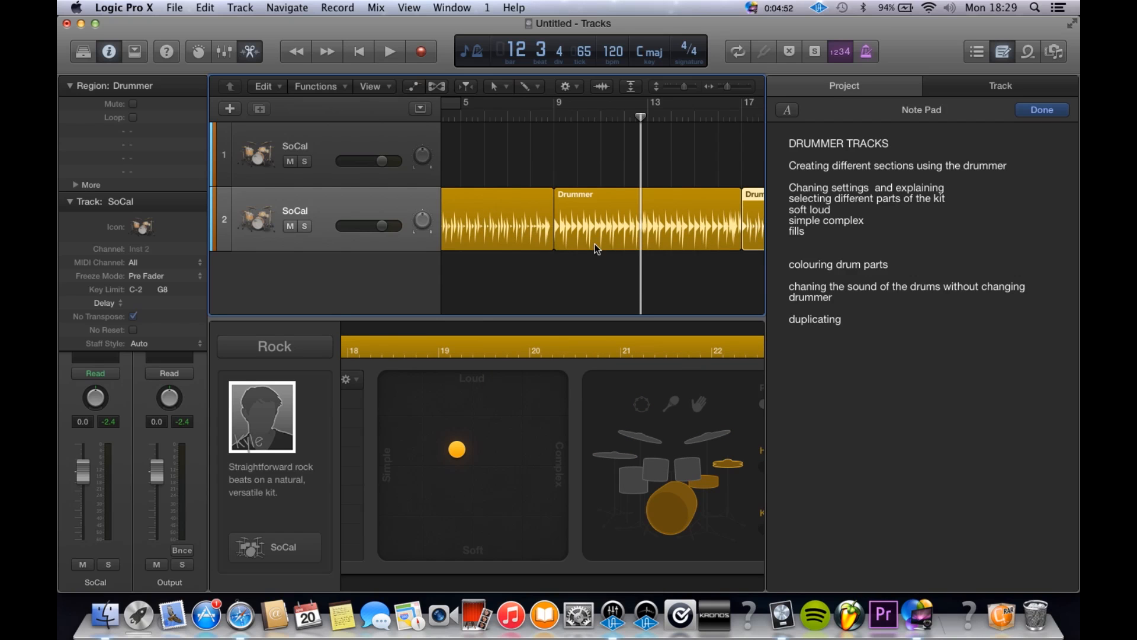
scroll(597, 249, "right", 5)
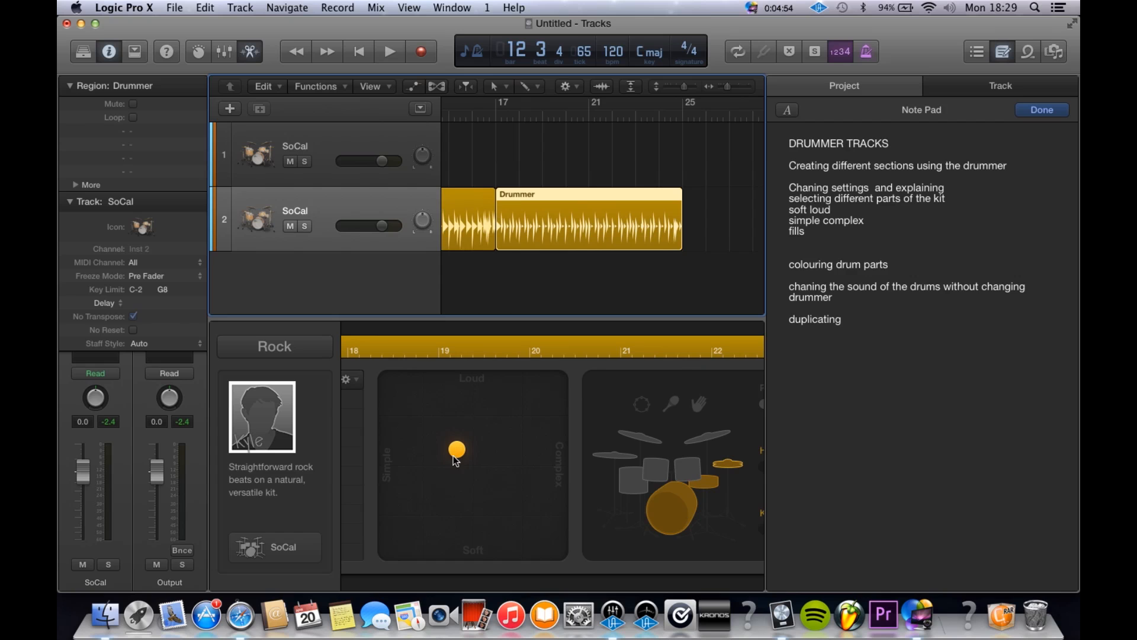
left_click_drag(456, 452, 500, 428)
scroll(621, 194, "left", 7)
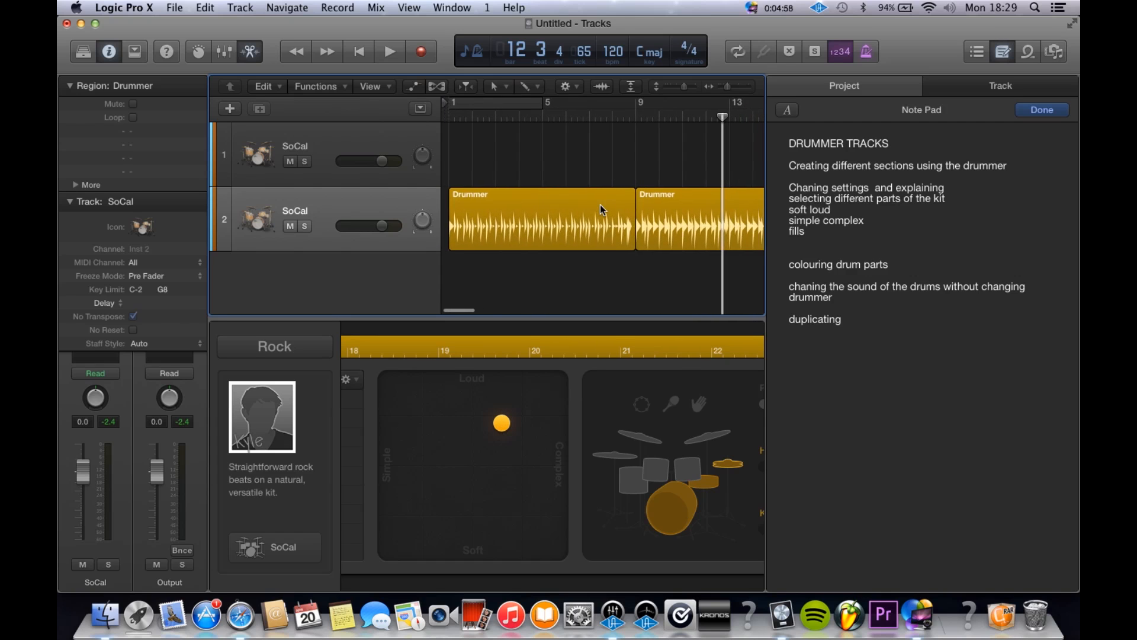
Step: Make the Drummer region at bar 17 slightly louder and turn its fills all the way down
left_click(600, 209)
scroll(600, 209, "right", 10)
scroll(517, 246, "left", 5)
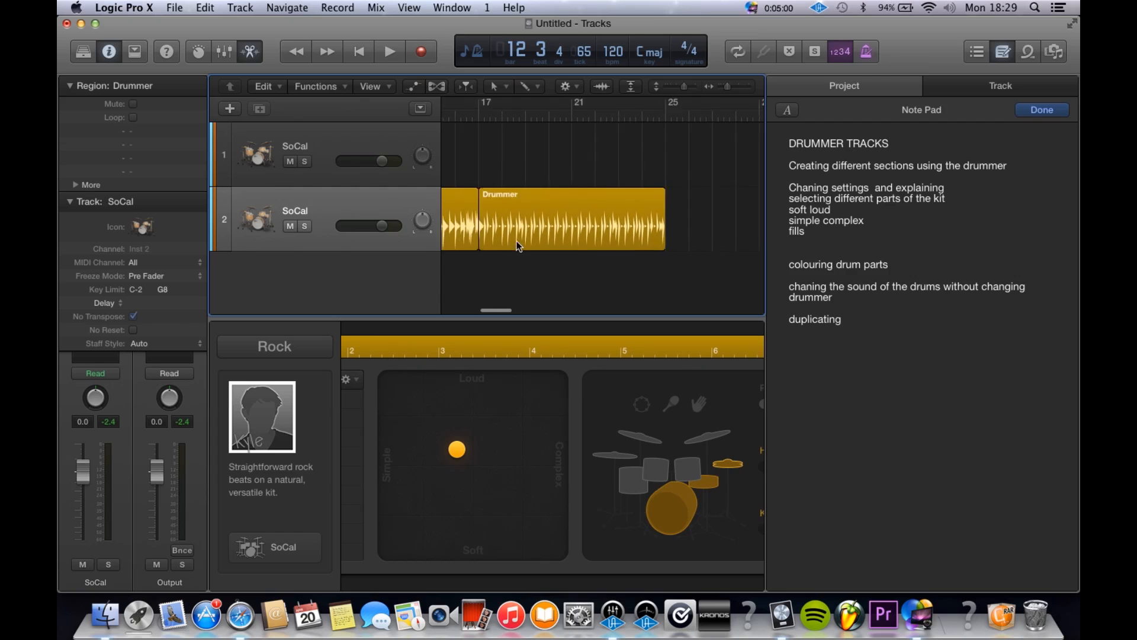
scroll(517, 246, "left", 2)
left_click(563, 248)
left_click_drag(502, 424, 505, 413)
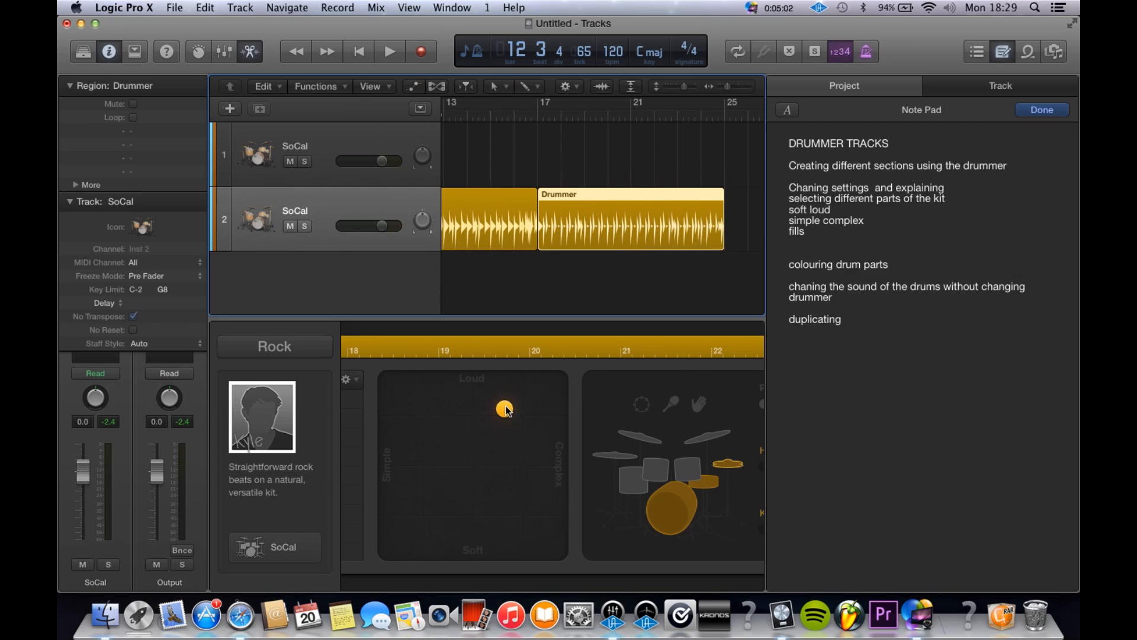
scroll(605, 442, "right", 5)
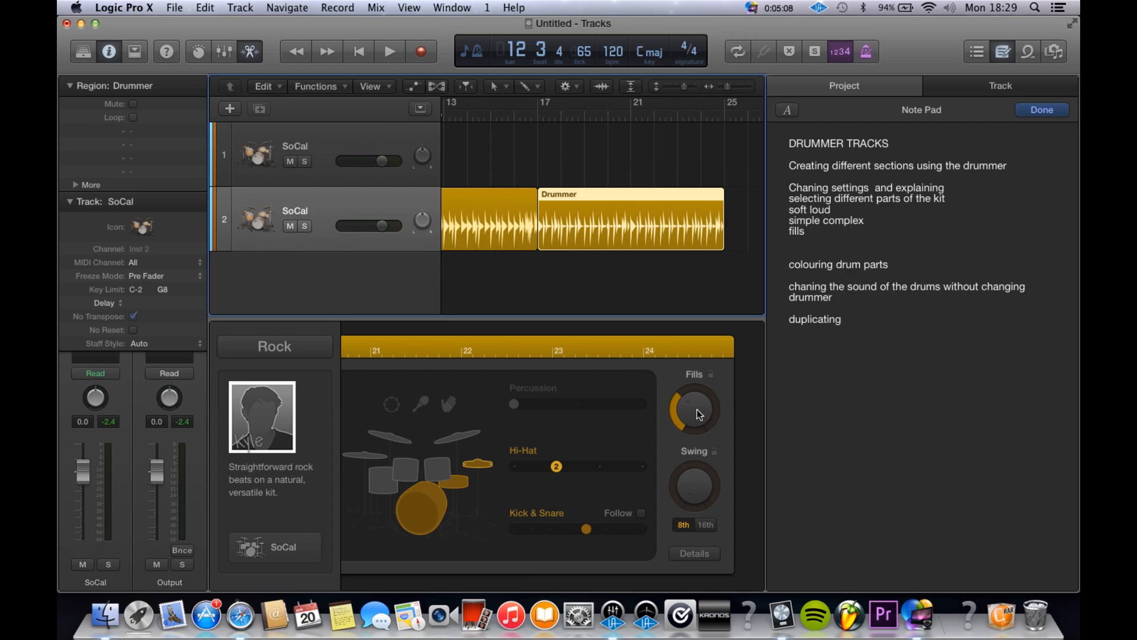
mouse_move(695, 439)
left_mouse_down()
mouse_move(699, 474)
mouse_move(684, 465)
mouse_move(676, 410)
mouse_move(691, 455)
left_mouse_up()
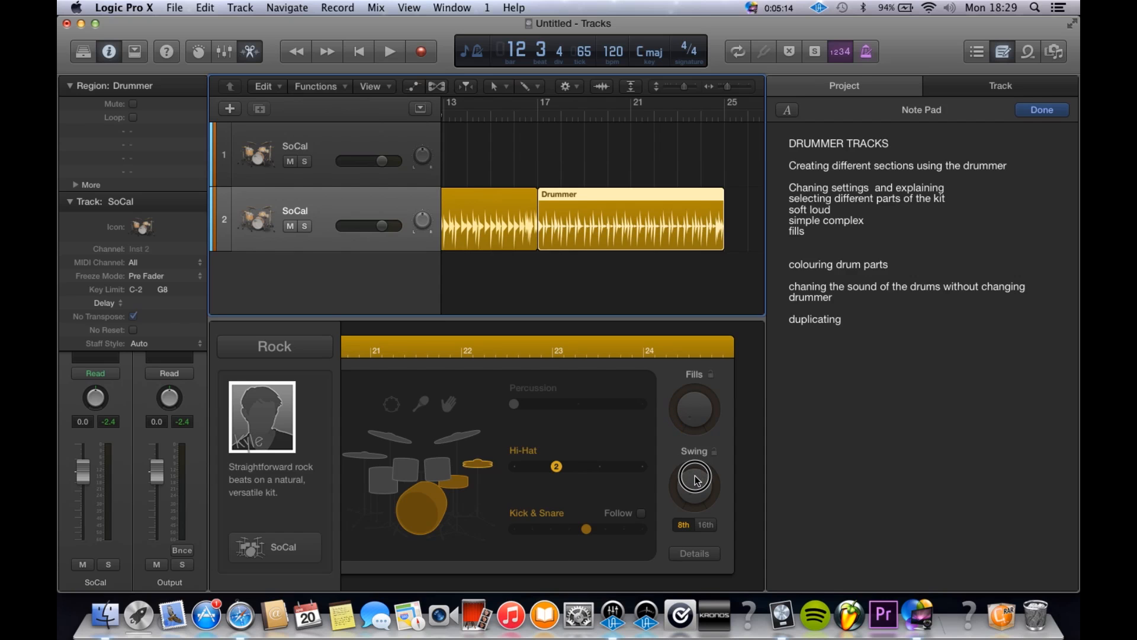
Step: Play from about bar 16 to hear the change from the second to the third Drummer region
scroll(657, 275, "left", 2)
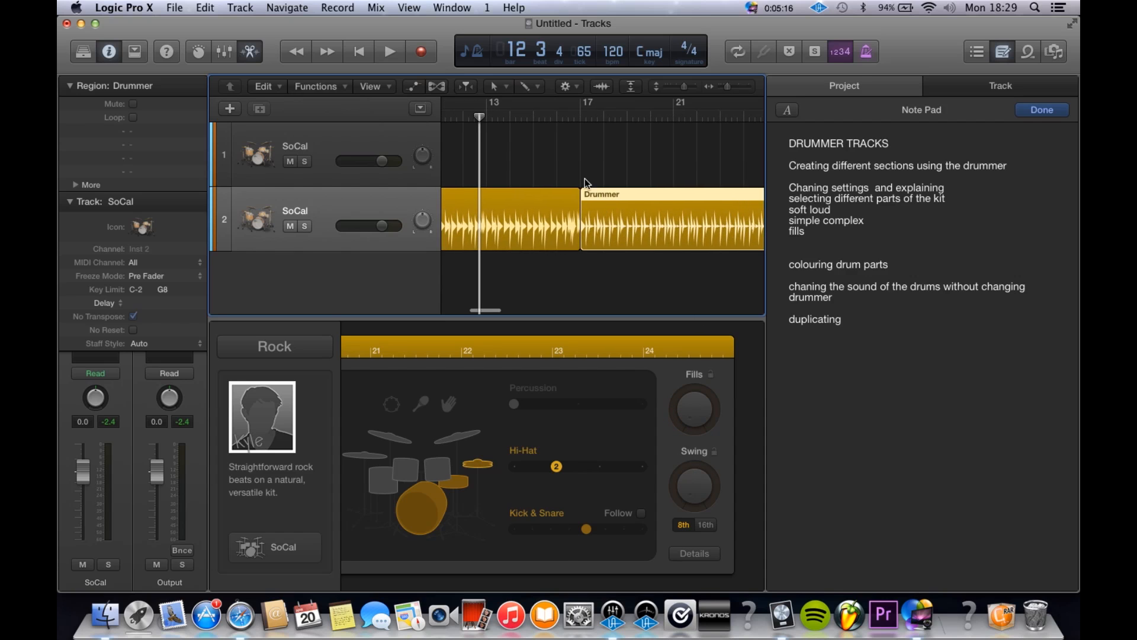
left_click(556, 115)
key("space")
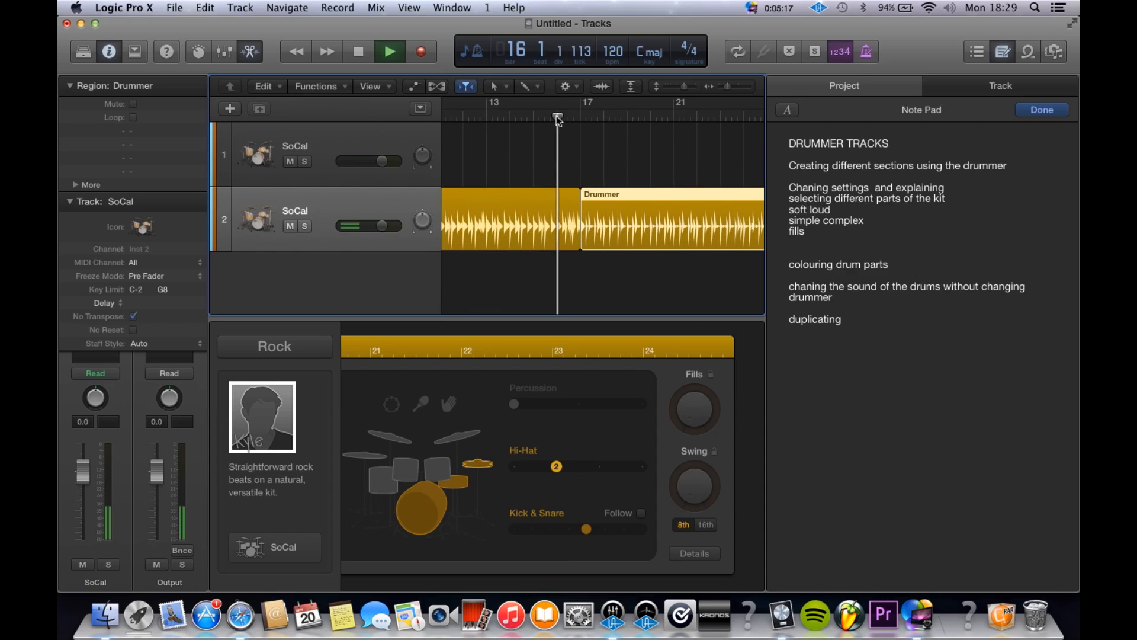
Step: Select the second Drummer region, lower its fills to a small amount, and play its ending from about bar 16
left_click(568, 236)
key("space")
left_click_drag(700, 419, 681, 483)
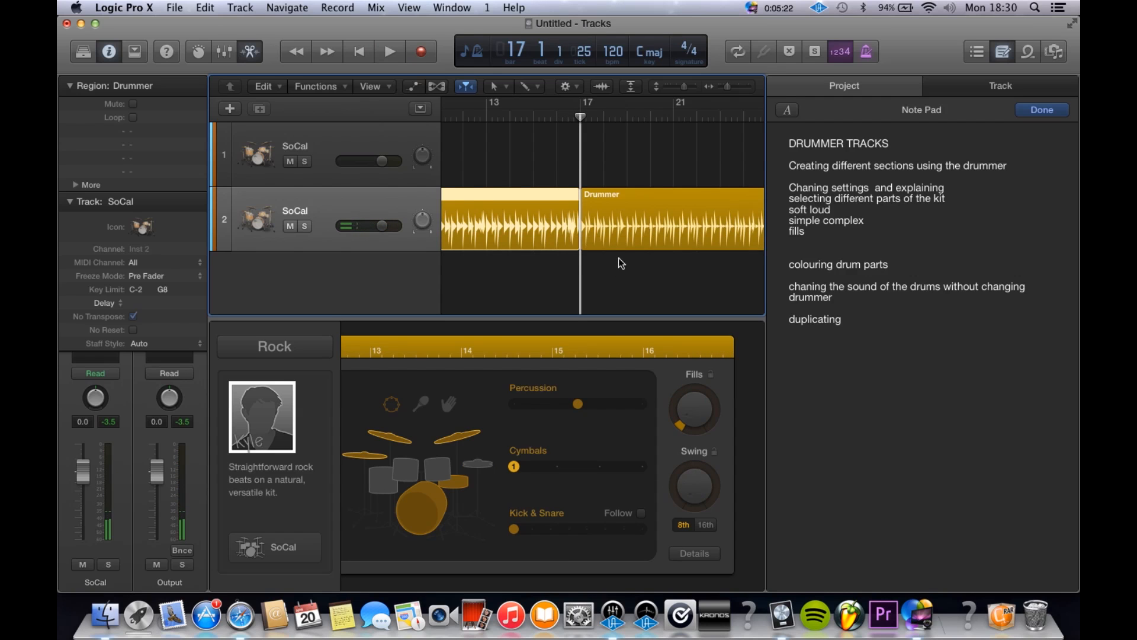
left_click(560, 124)
key("space")
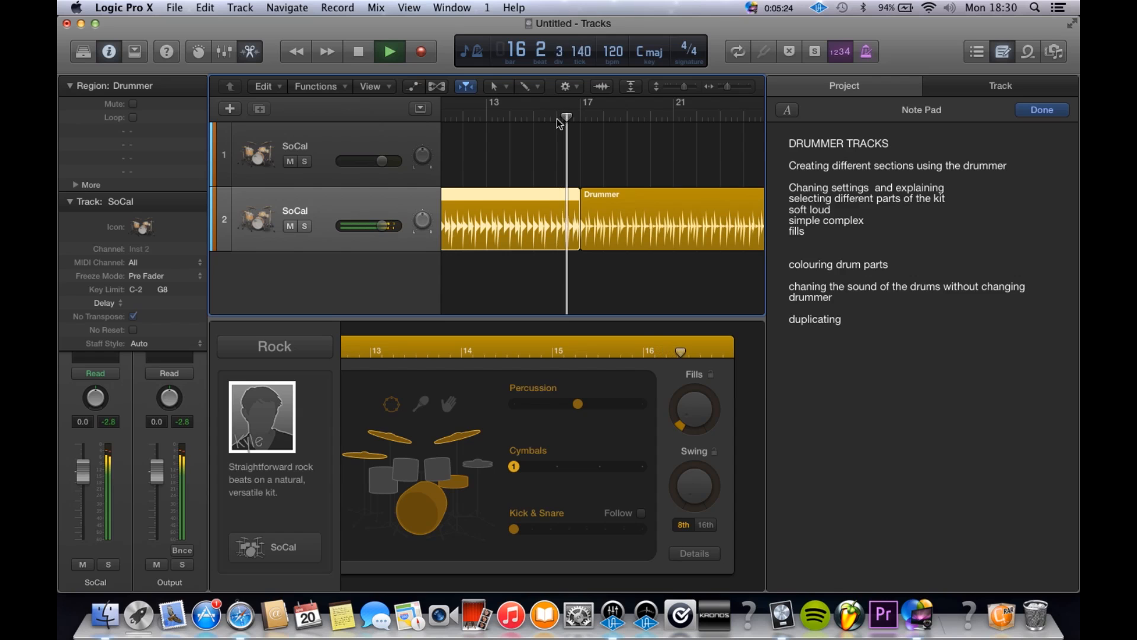
key("space")
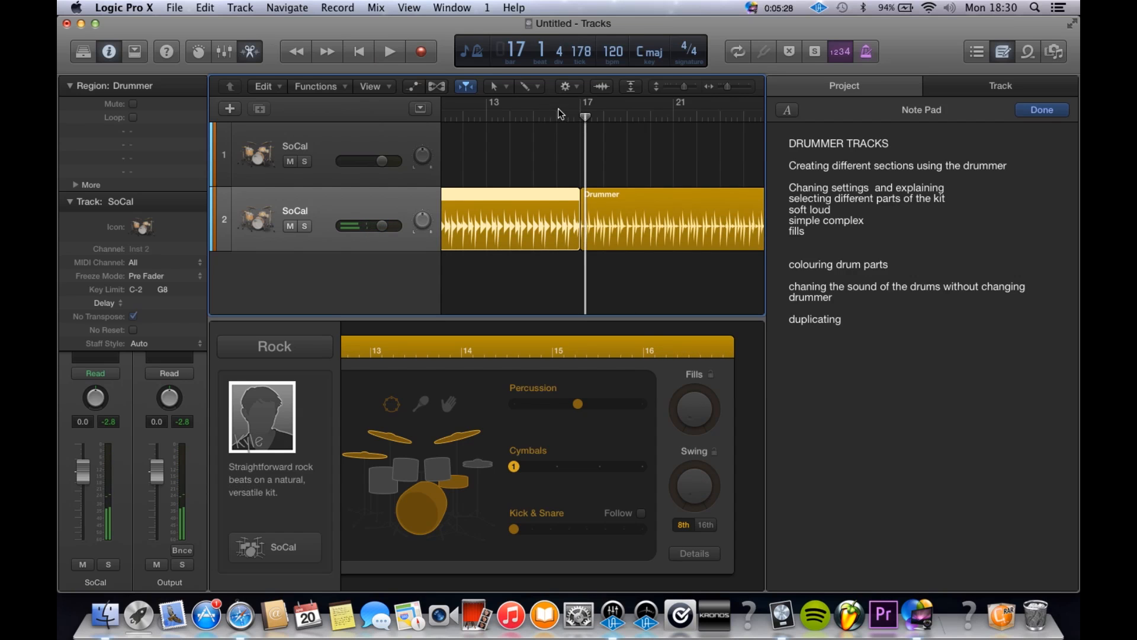
Step: Replay the last bars of the second Drummer region from about bar 16 and again from about bar 15
left_click(560, 115)
key("space")
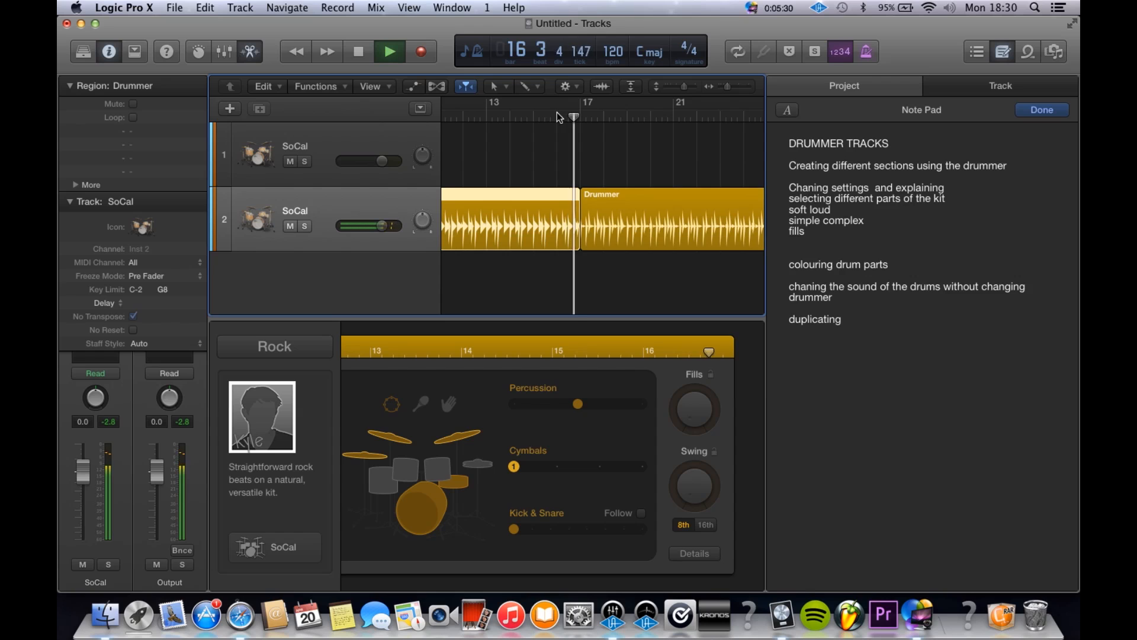
left_click(536, 113)
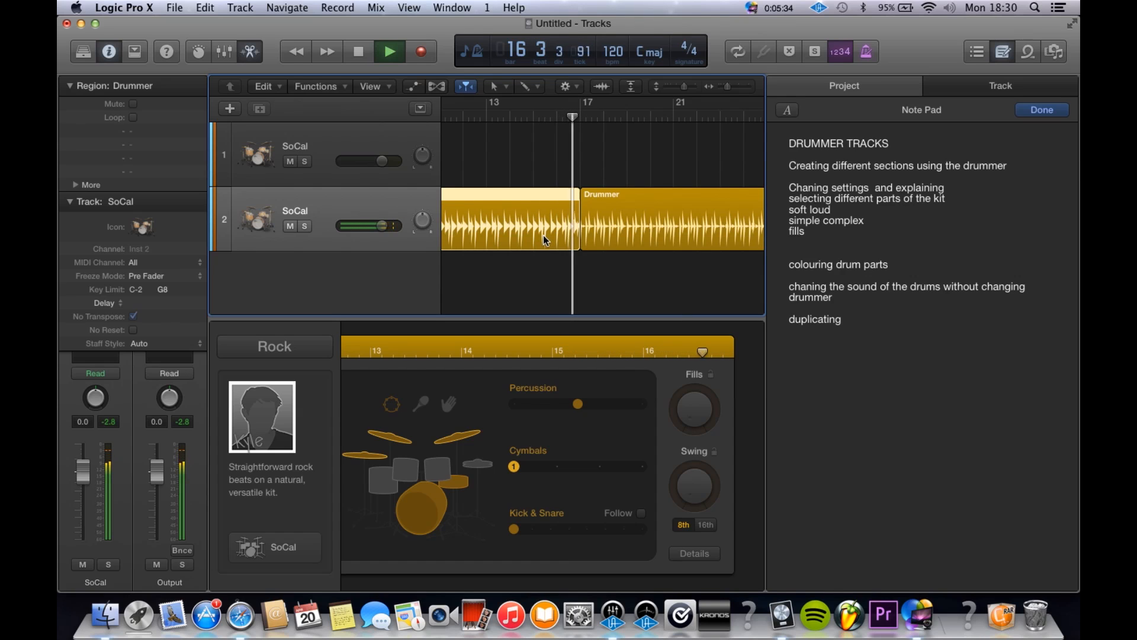
key("space")
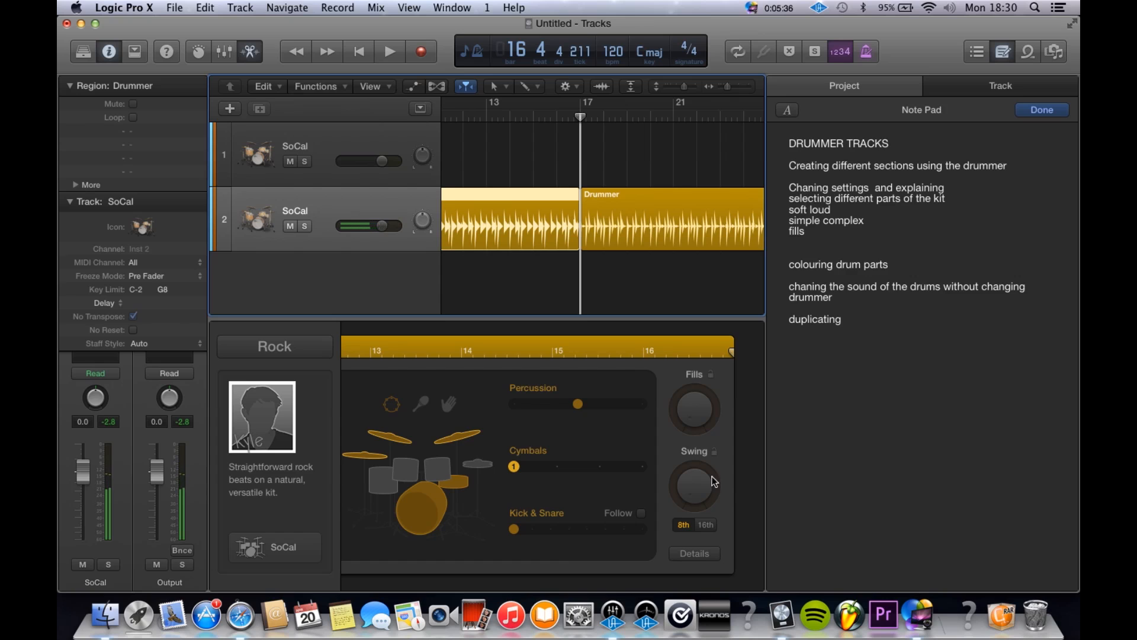
Step: Readjust the second Drummer region's fills to a low level and play its ending from about bar 15
left_click_drag(704, 422, 705, 401)
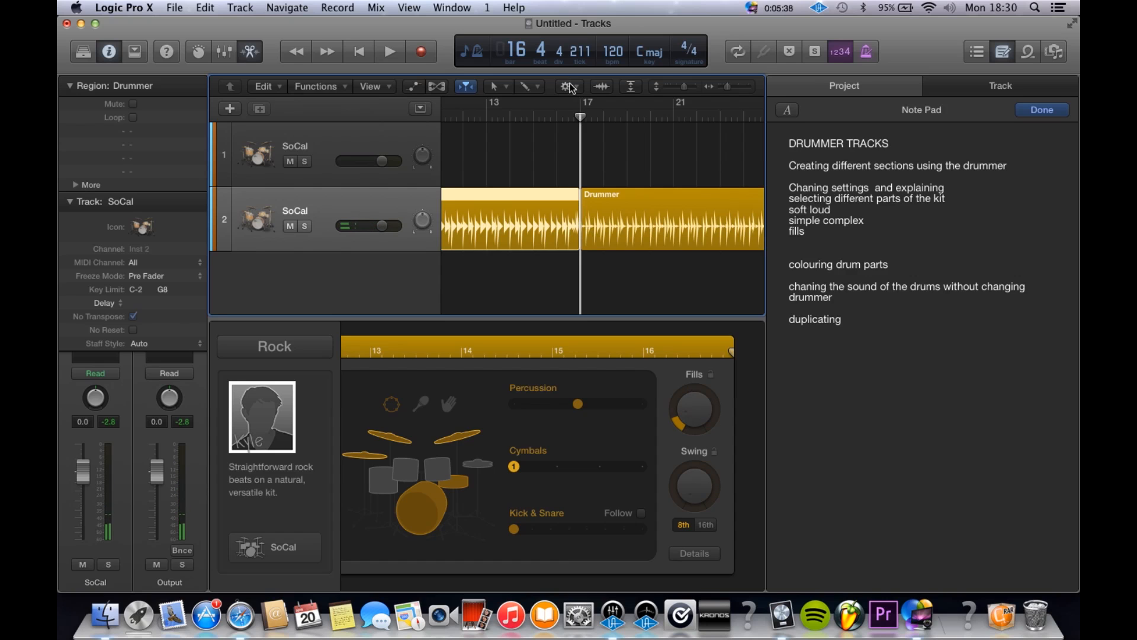
left_click(541, 117)
key("space")
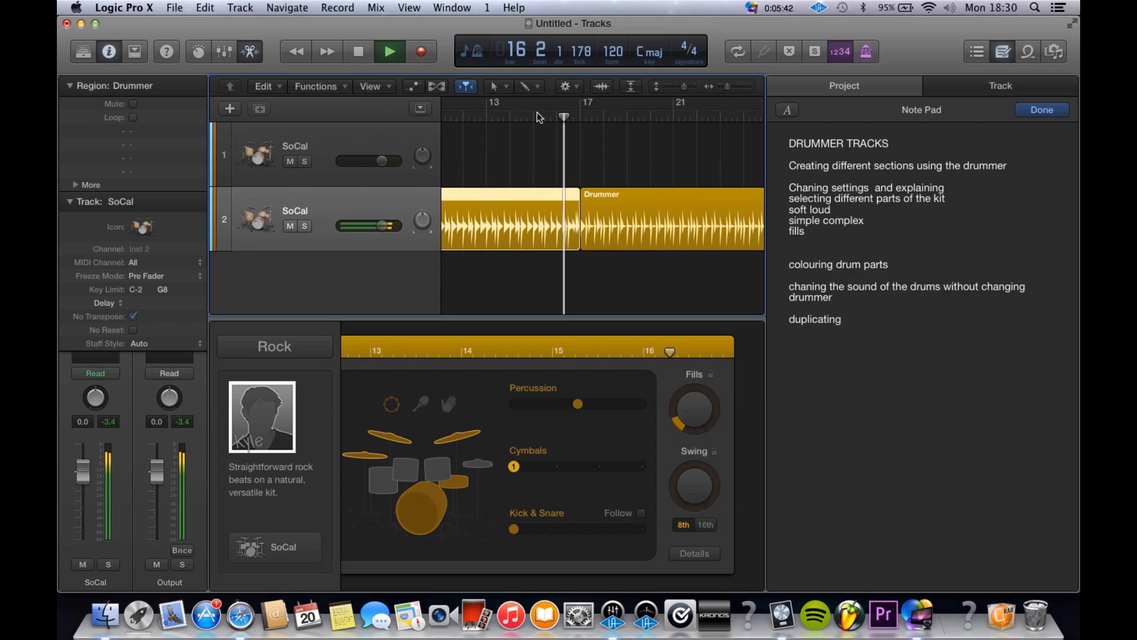
key("space")
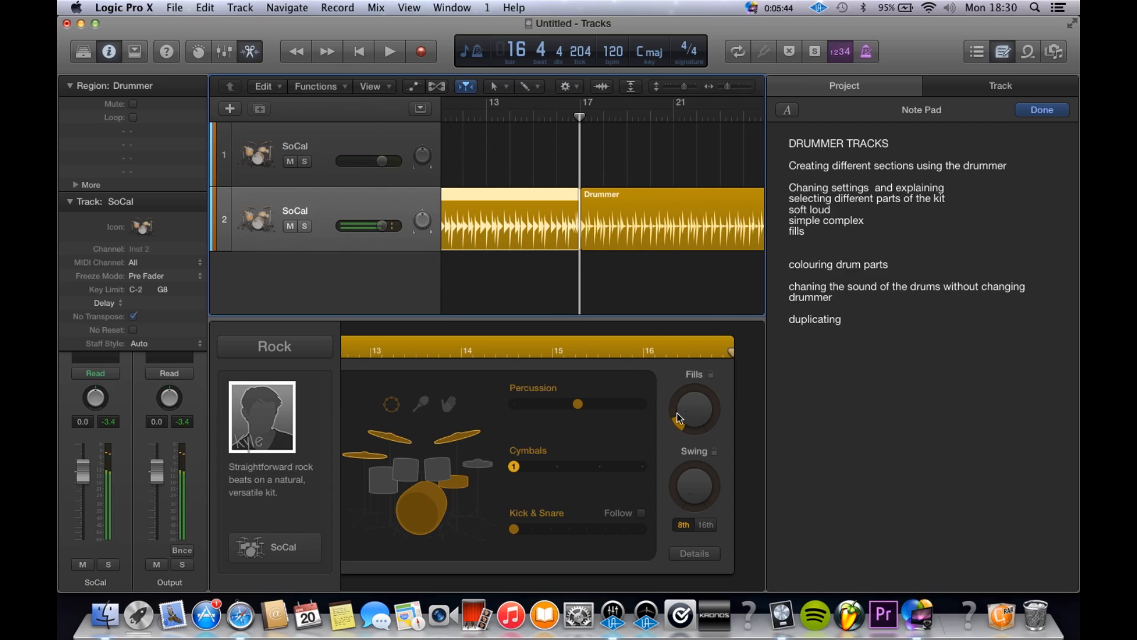
Step: Audition the second Drummer region's ending from about bar 15 with fills at maximum, and reduce the fills again
left_click_drag(685, 401, 706, 300)
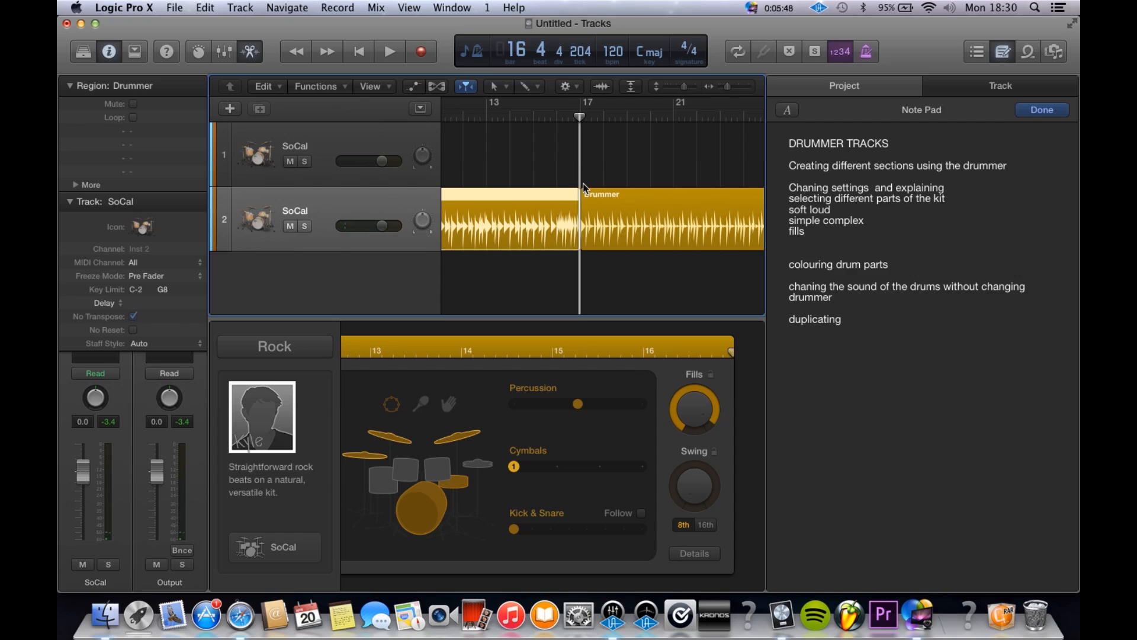
left_click(536, 113)
key("space")
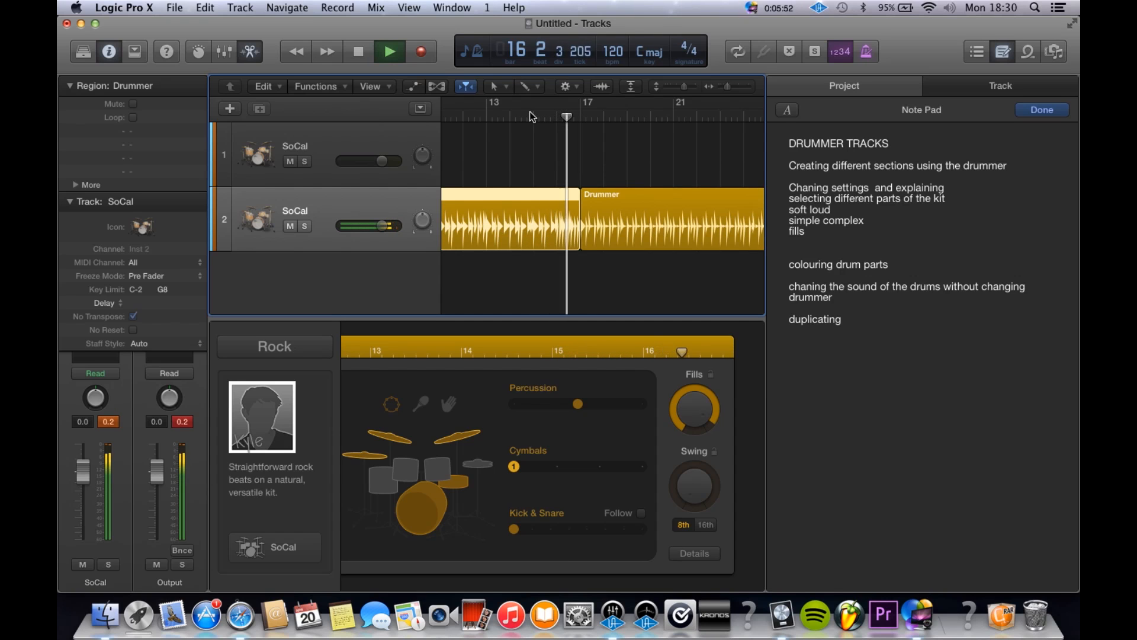
key("space")
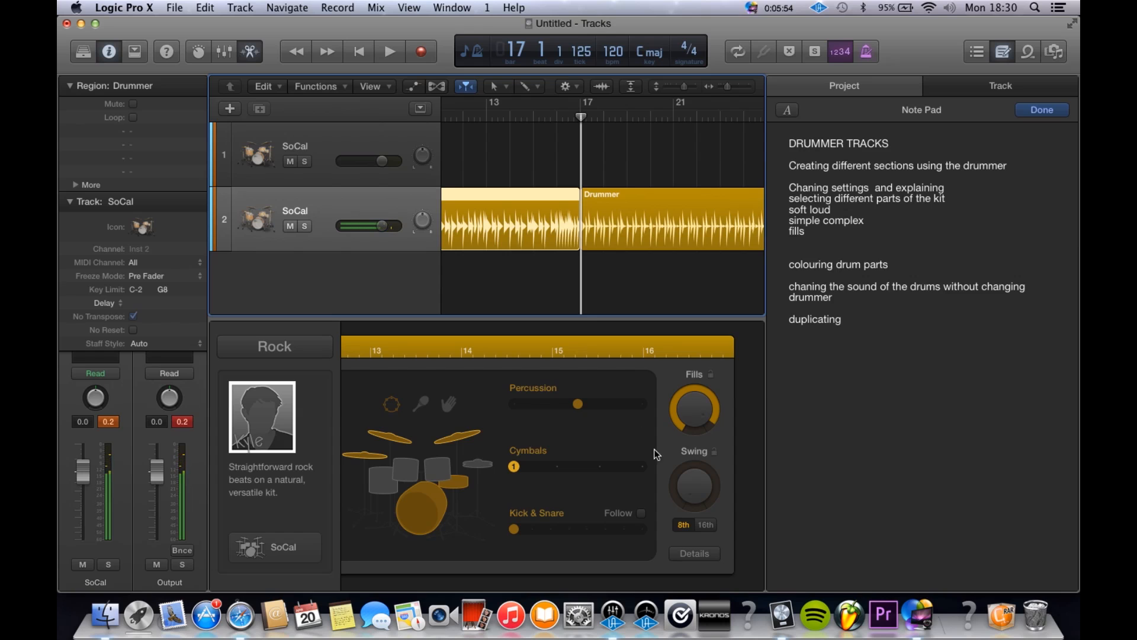
left_click_drag(690, 422, 691, 439)
Step: Select the Drummer region at bar 17, set it to loud and very simple, and play it
left_click(609, 230)
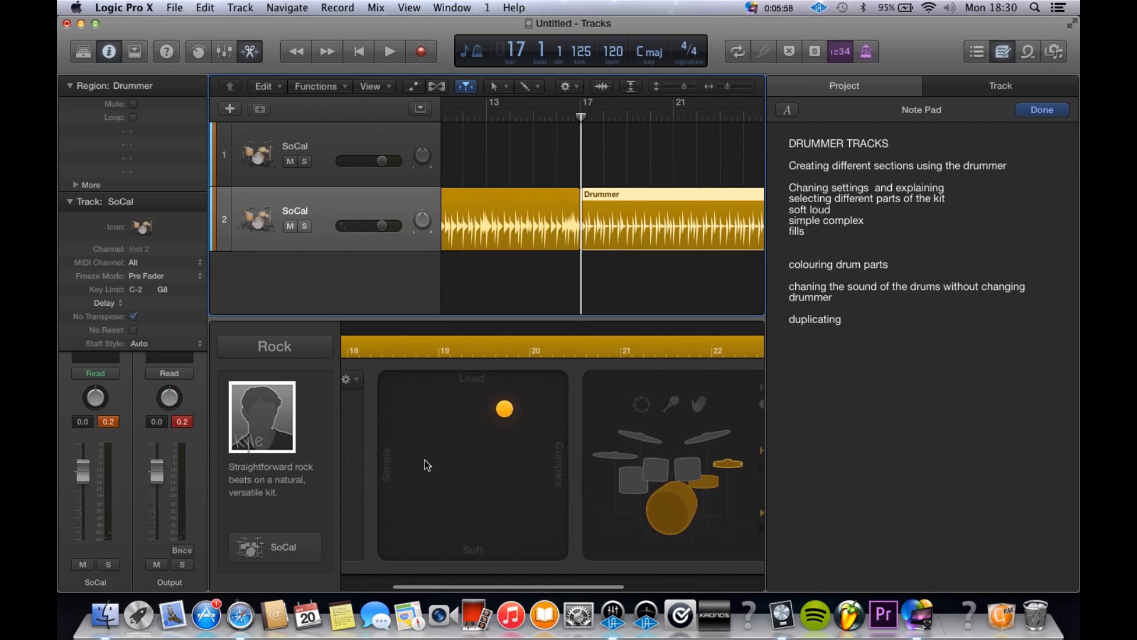
left_click_drag(522, 416, 529, 419)
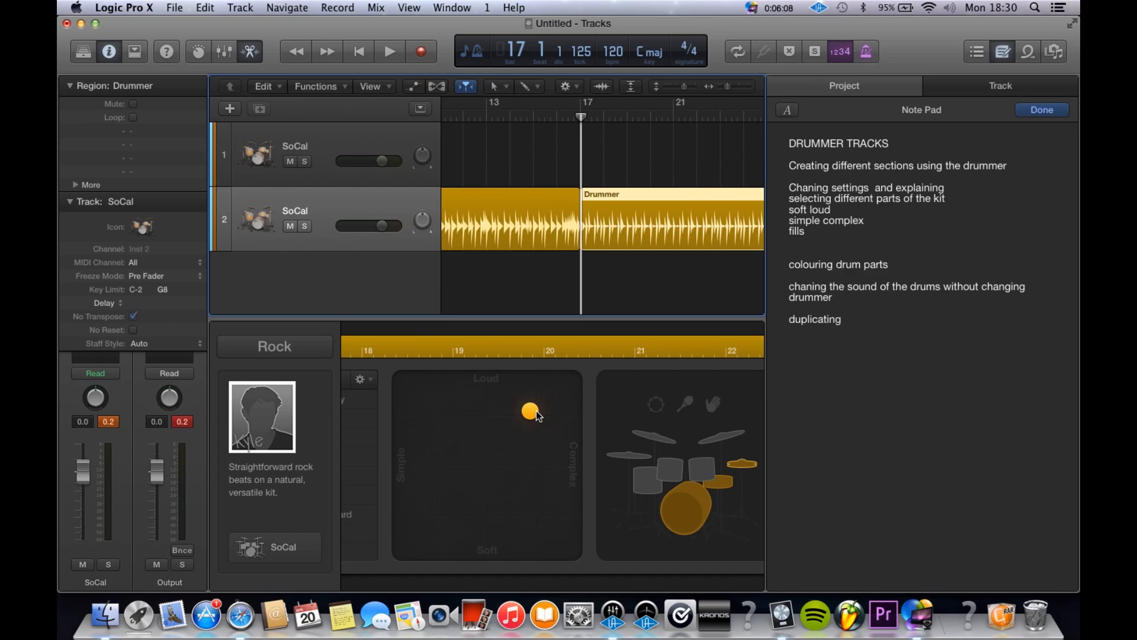
left_click_drag(536, 415, 416, 397)
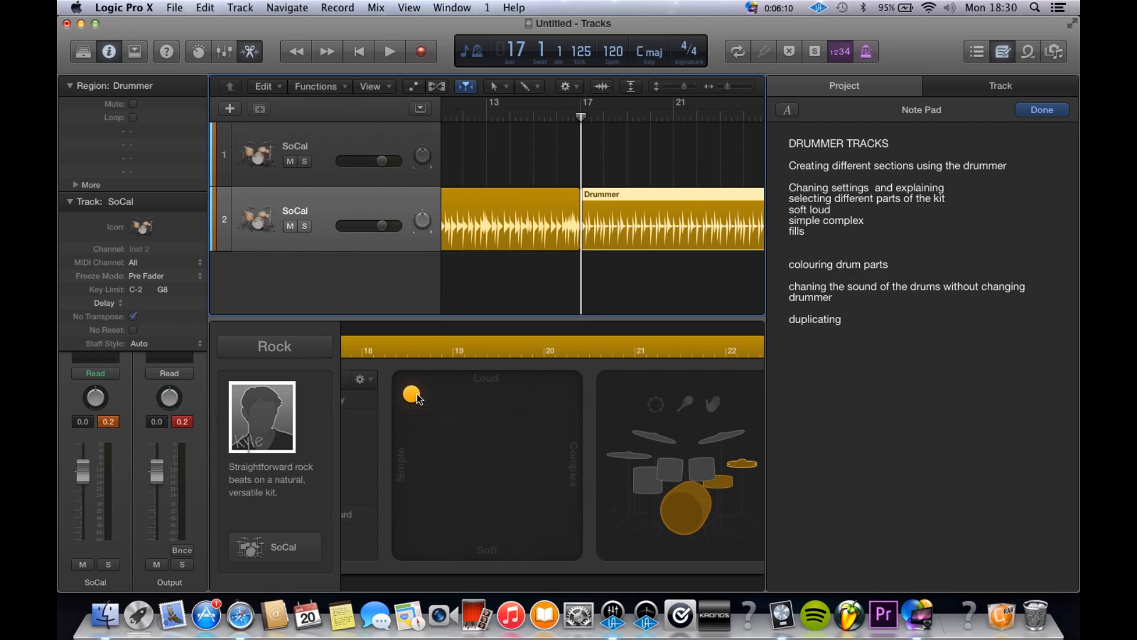
key("space")
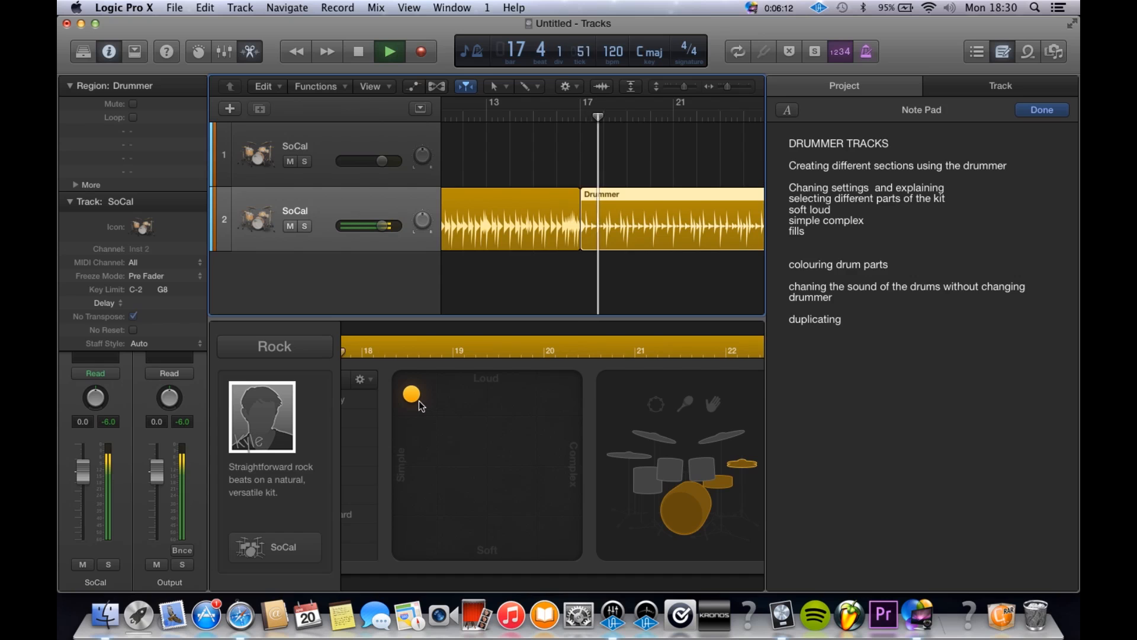
Step: Raise the third Drummer region's complexity in stages to the maximum during playback, keeping it loud and restarting from about bar 17
left_click_drag(414, 395, 446, 397)
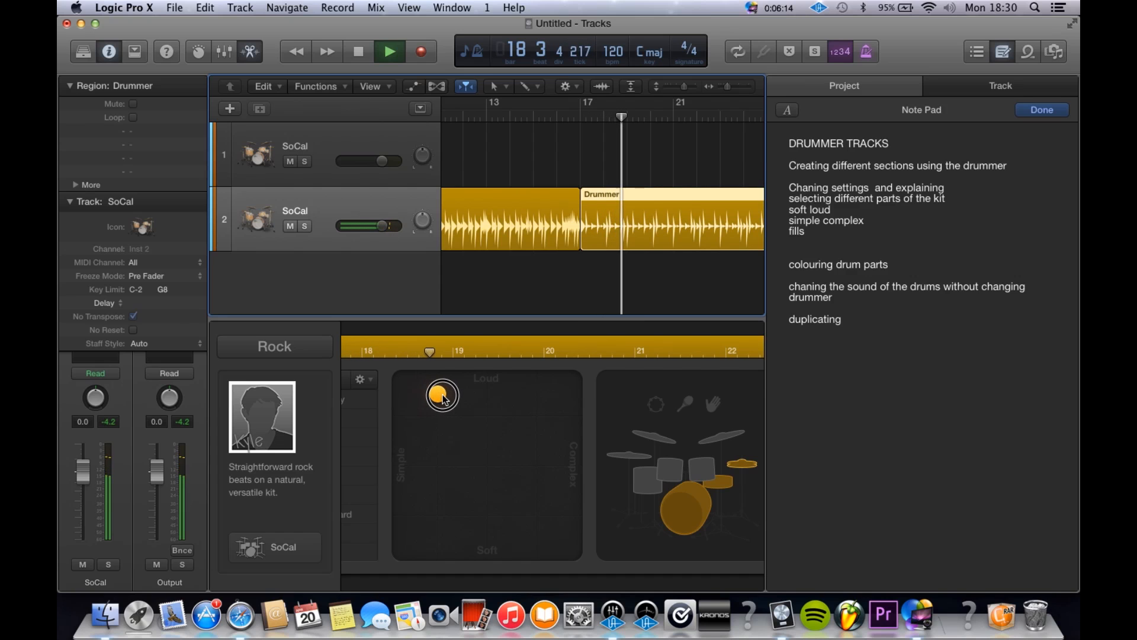
scroll(593, 314, "right", 5)
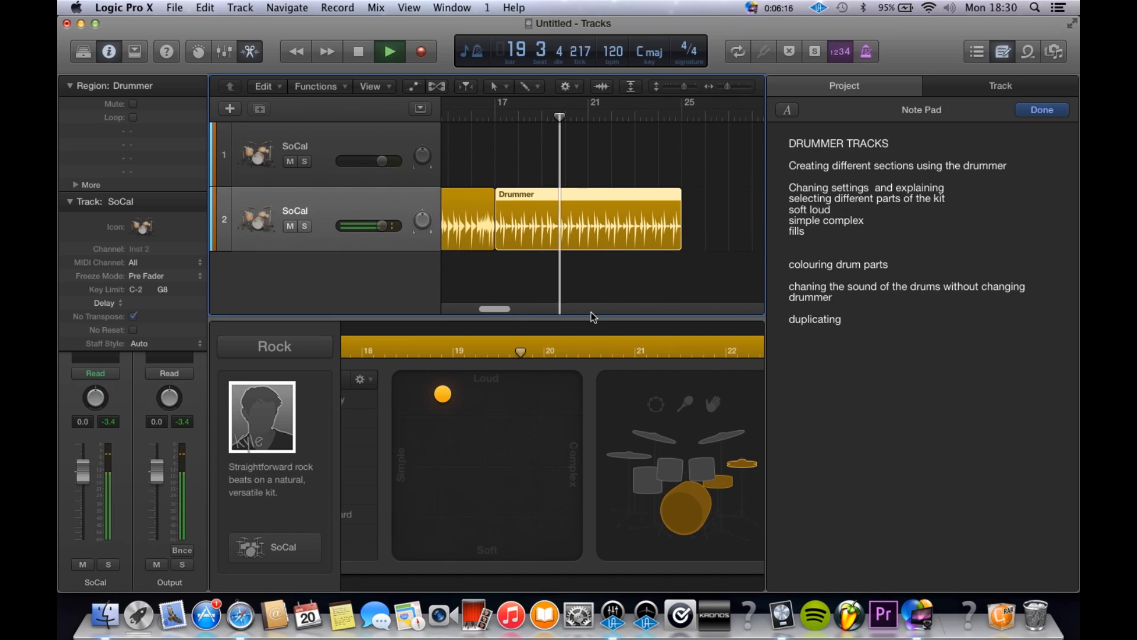
left_click_drag(447, 403, 504, 403)
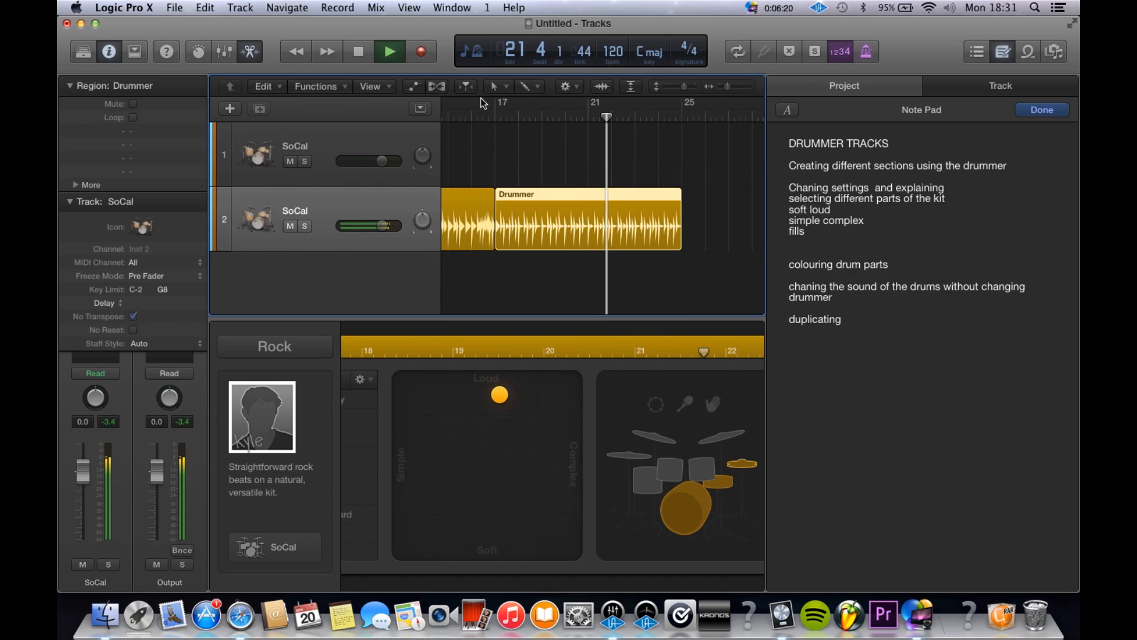
left_click(490, 115)
left_click_drag(499, 396, 579, 403)
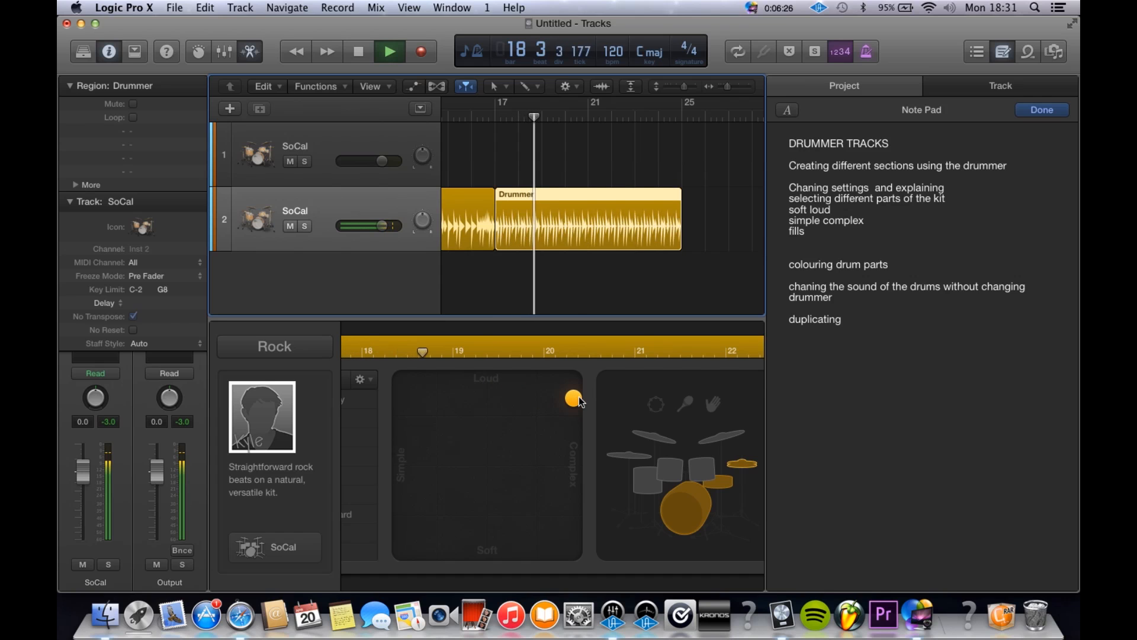
Step: Stop playback, return the playhead to bar 17, and set the third Drummer region's fills to maximum
scroll(559, 244, "up", 5)
scroll(560, 244, "left", 2)
scroll(560, 244, "down", 2)
scroll(559, 244, "right", 6)
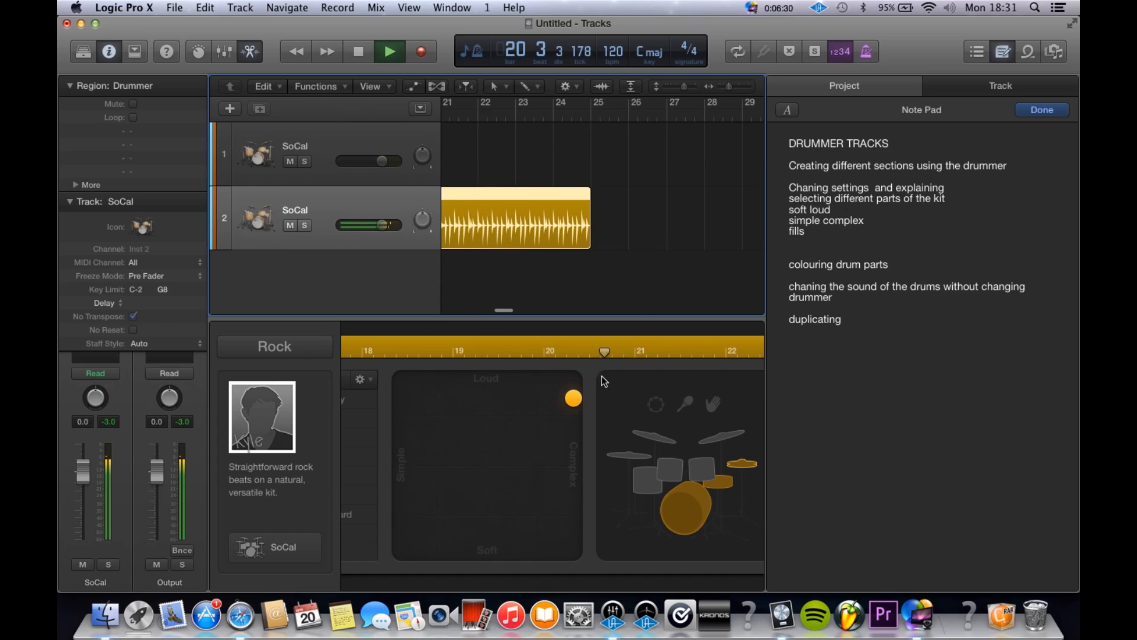
scroll(593, 279, "left", 5)
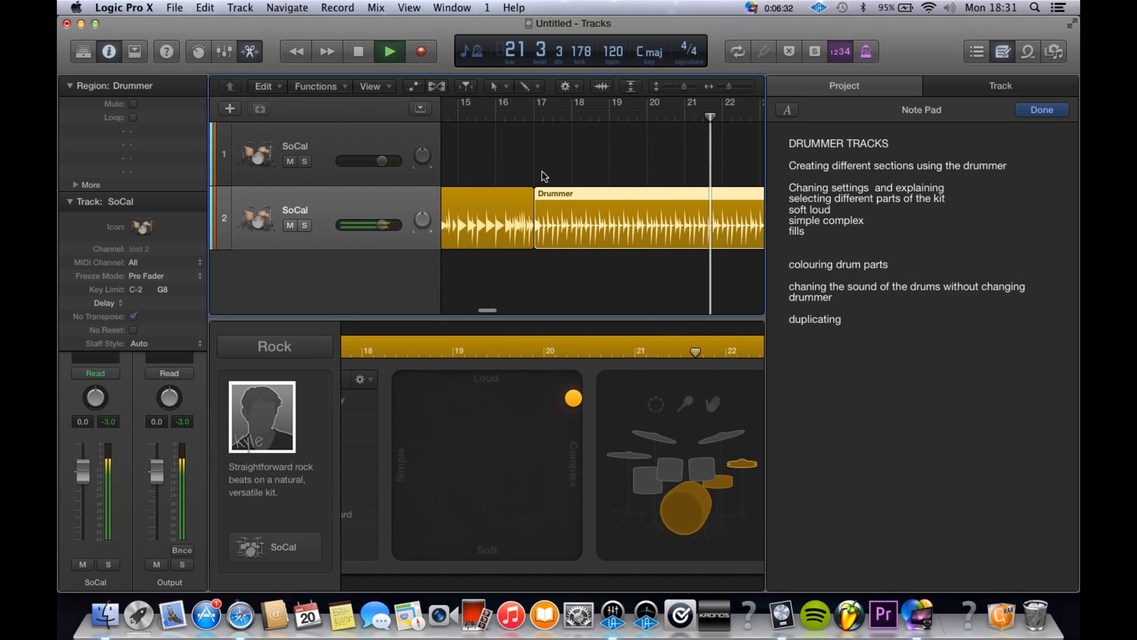
key("space")
left_click(528, 119)
scroll(578, 392, "right", 6)
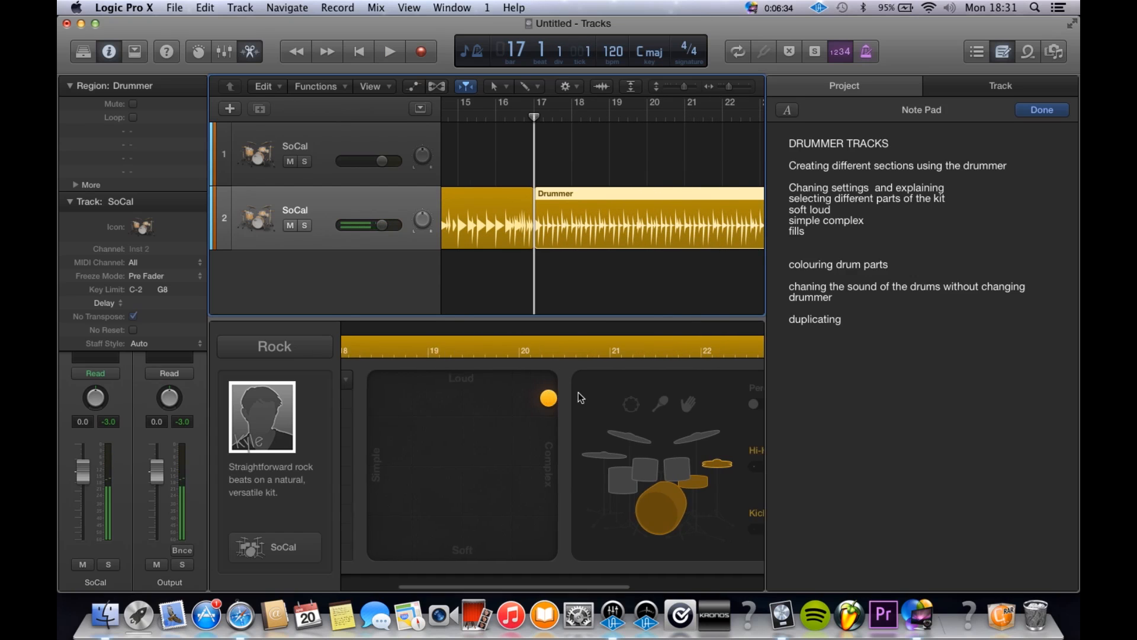
left_click_drag(673, 420, 677, 215)
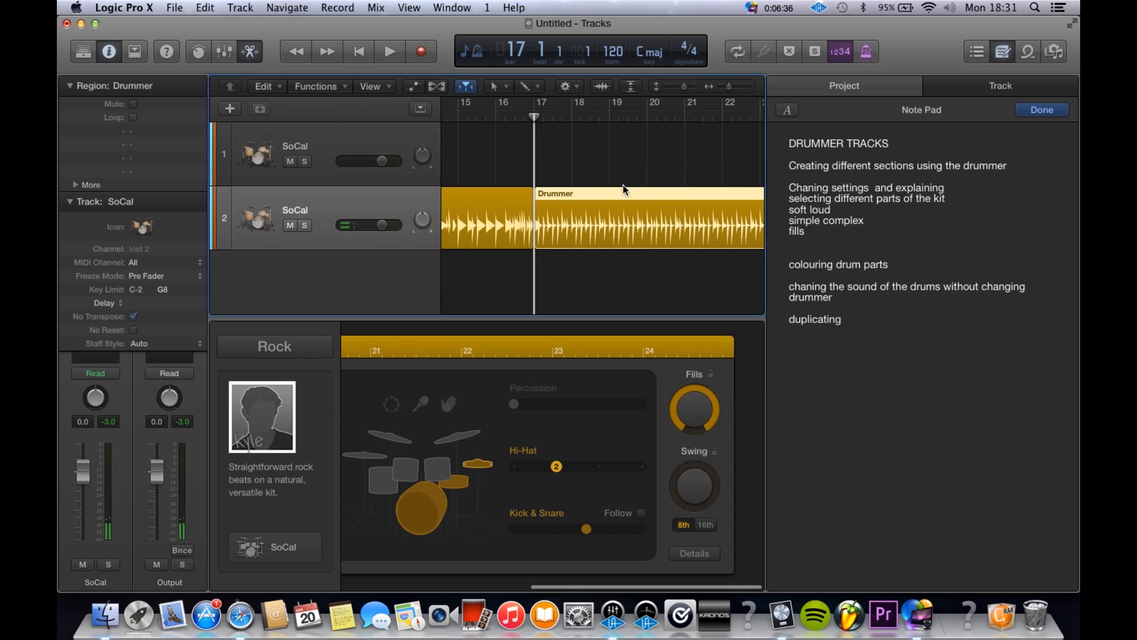
Step: Play the third Drummer region from bar 17 to its end with all three regions in view
key("space")
scroll(578, 167, "down", 3)
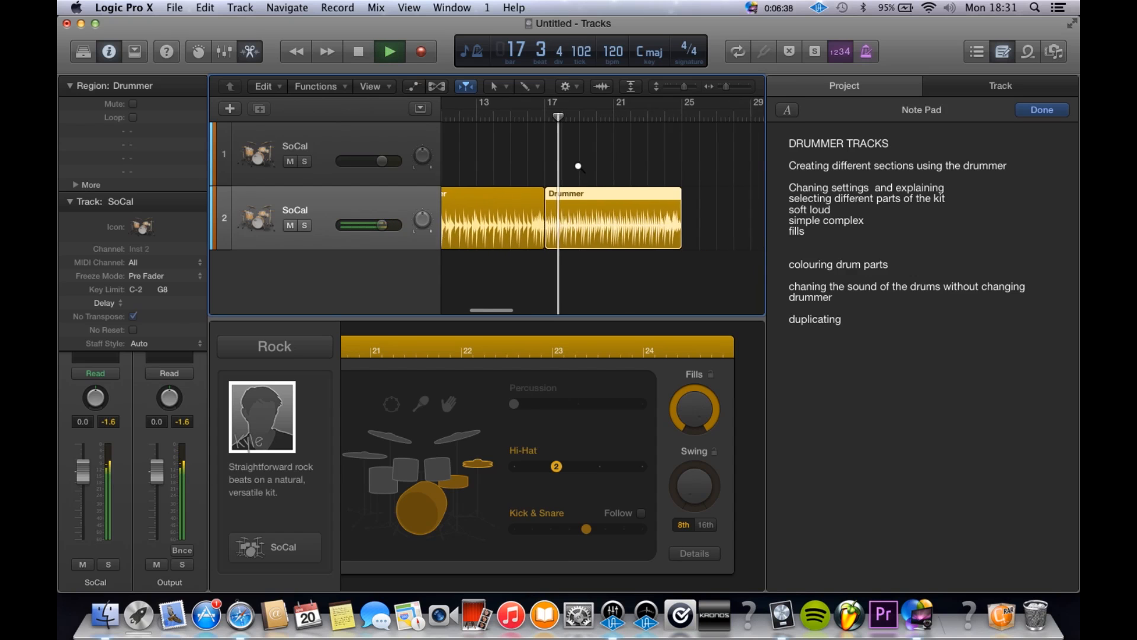
scroll(578, 166, "down", 5)
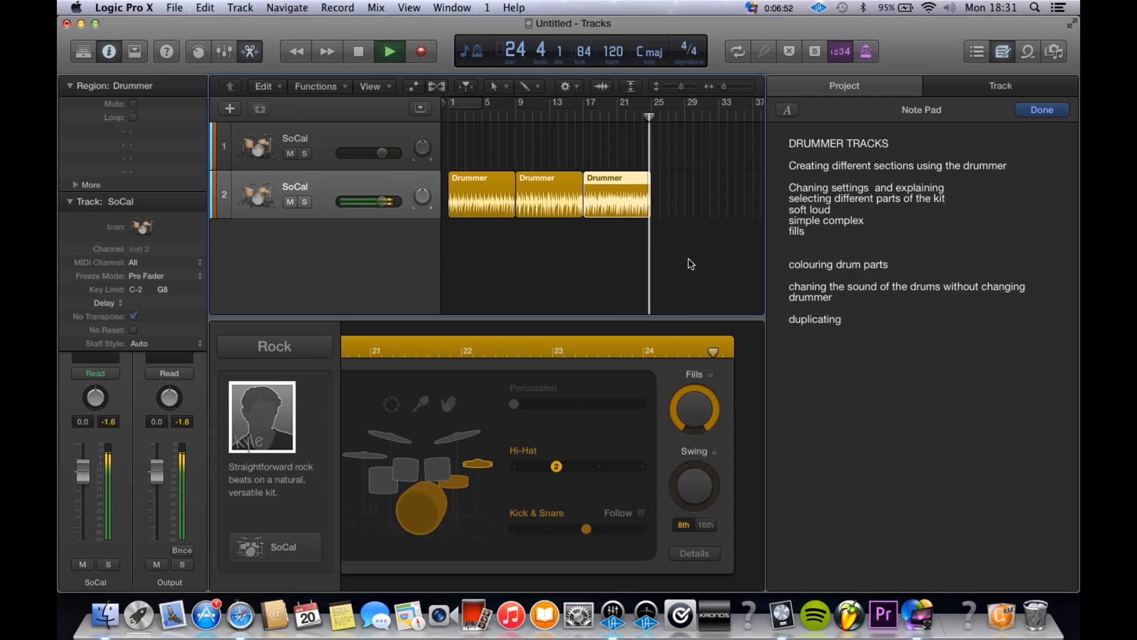
key("space")
Step: Play briefly from bar 5 in the first Drummer region, stop, and deselect all regions
left_click(484, 116)
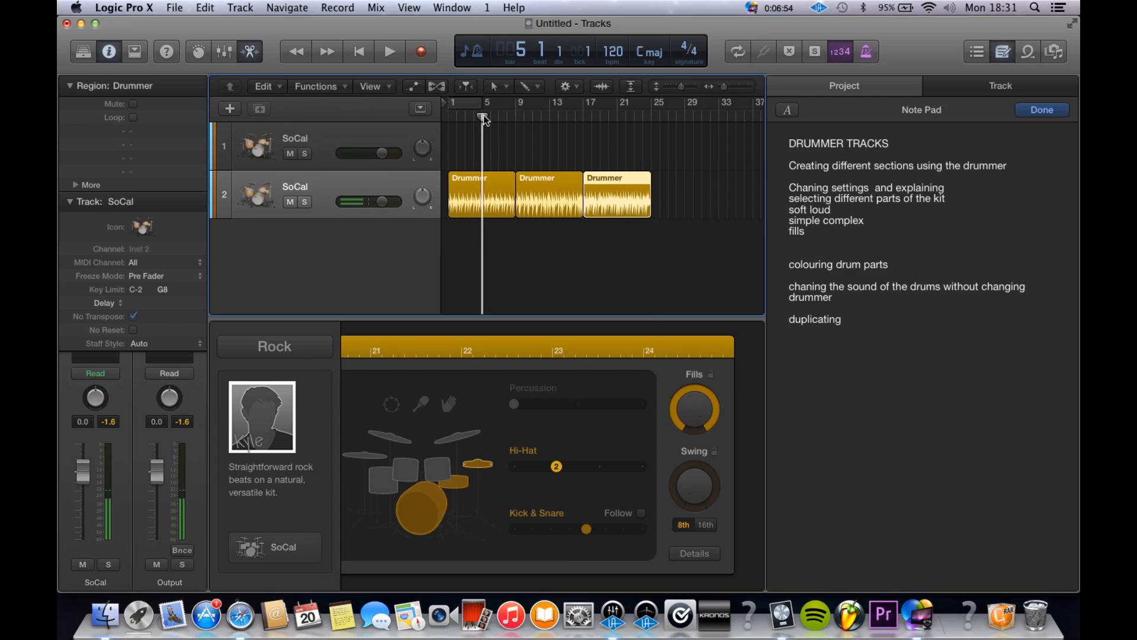
key("space")
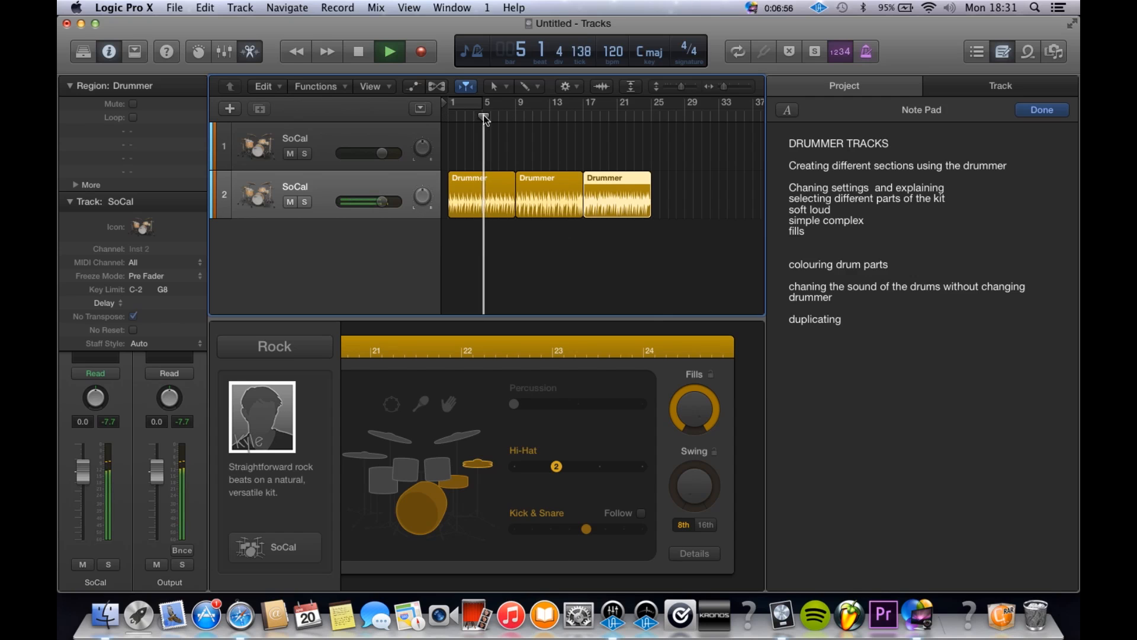
key("space")
left_click(511, 236)
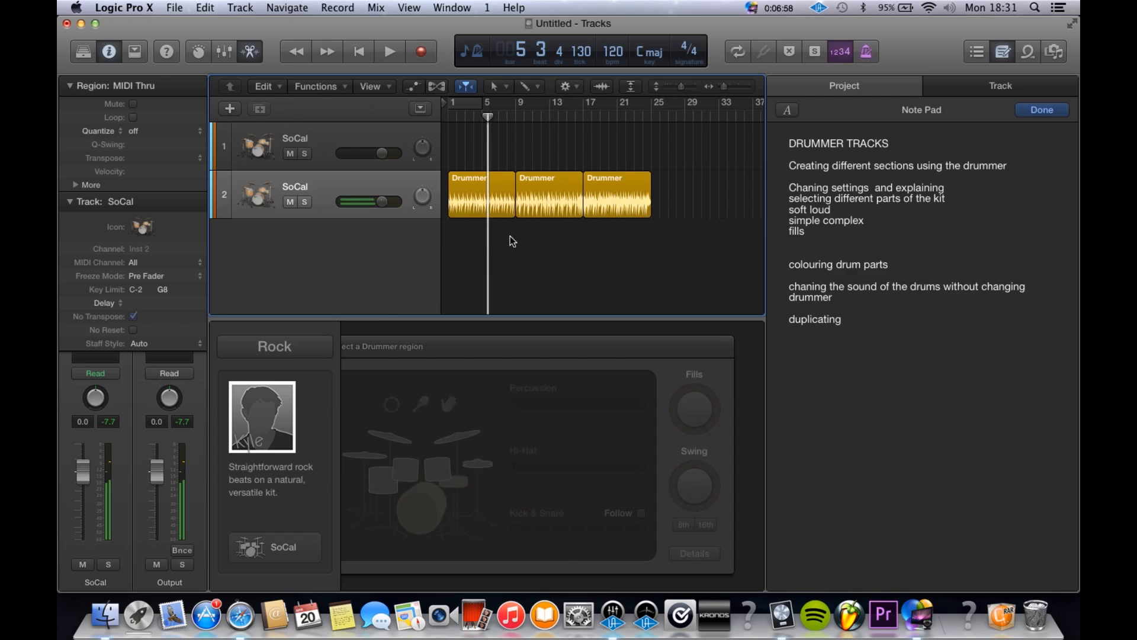
Step: Replace the third Drummer region with a copy of the first region, placed at bar 17
left_click(493, 183)
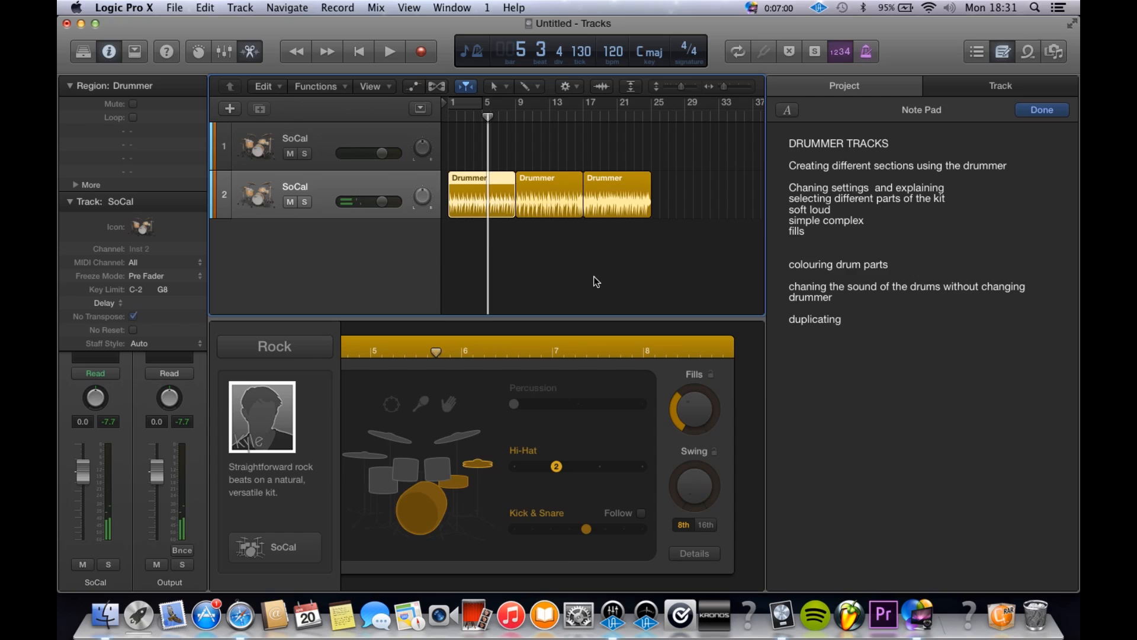
left_click(614, 261)
left_click(618, 192)
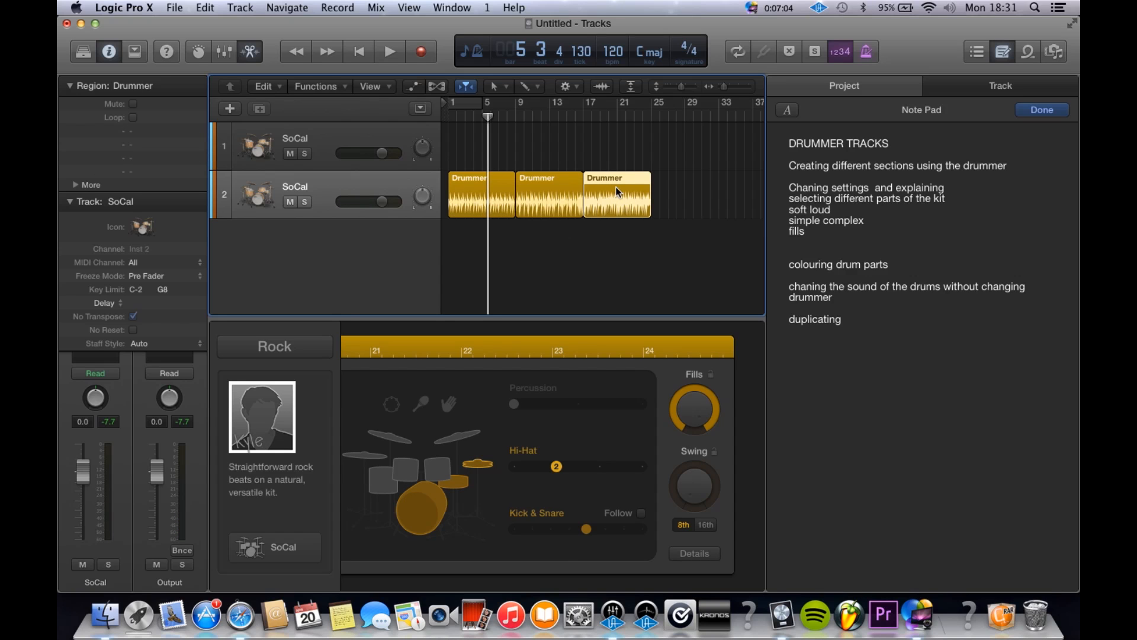
key("Delete")
left_click_drag(484, 193, 619, 187)
Step: Make the third Drummer region slightly louder and more complex, and check it by playing briefly from about bar 17
scroll(493, 425, "left", 3)
left_click_drag(406, 444, 445, 435)
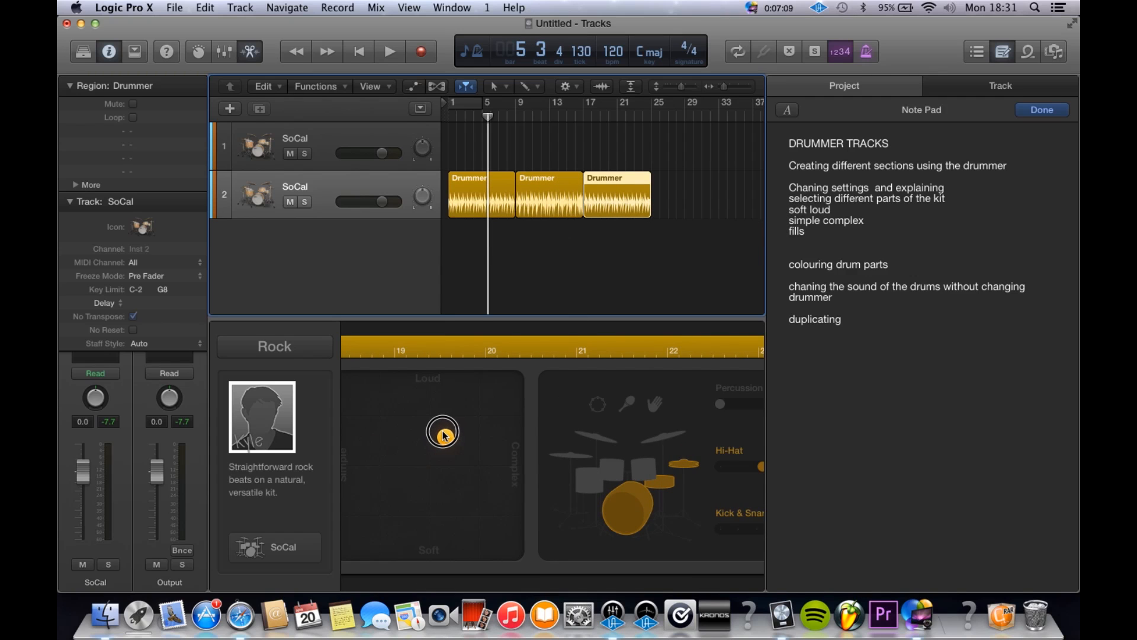
left_click(580, 109)
key("space")
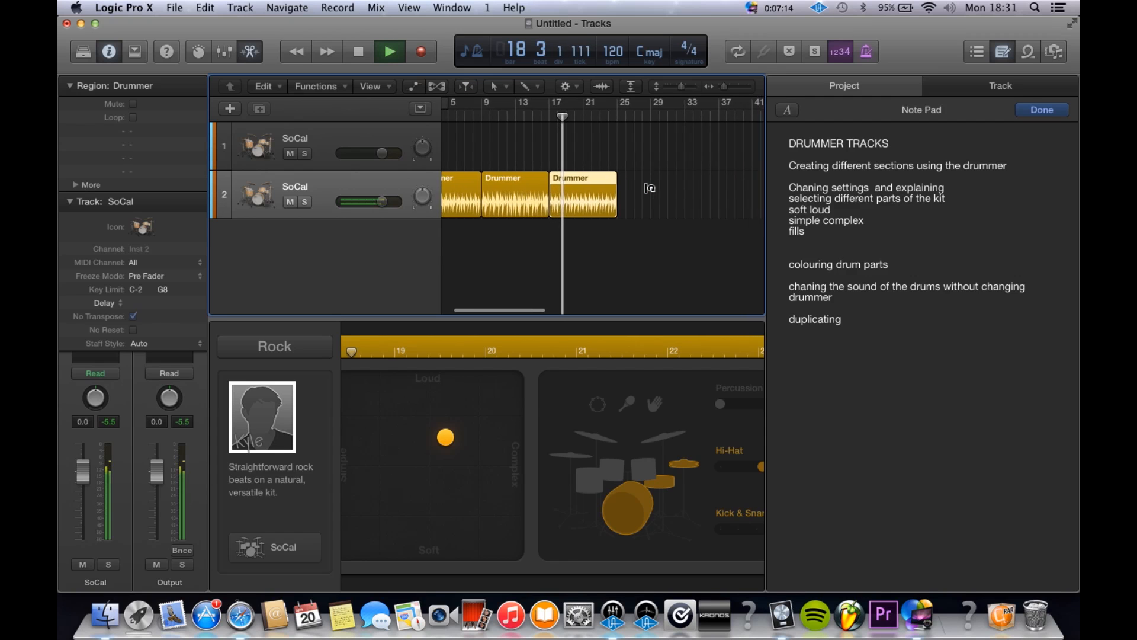
key("space")
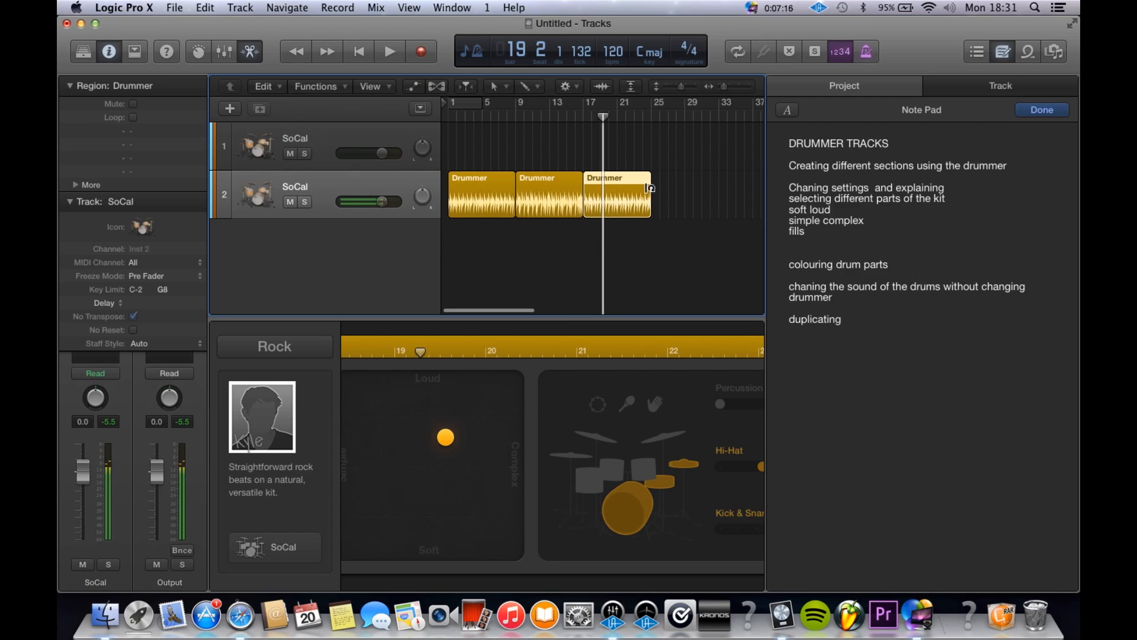
Step: Inspect the three Drummer regions one by one at a larger zoom, leaving none selected
key("super+Right")
scroll(646, 186, "left", 5)
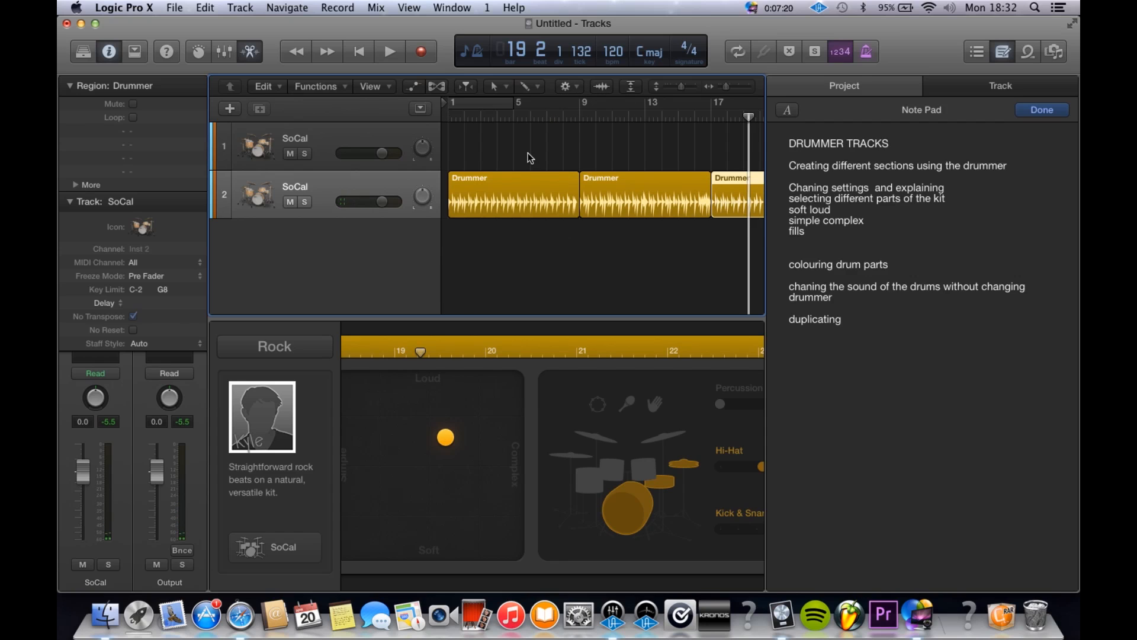
left_click(532, 201)
left_click(675, 200)
left_click(739, 213)
scroll(685, 148, "right", 5)
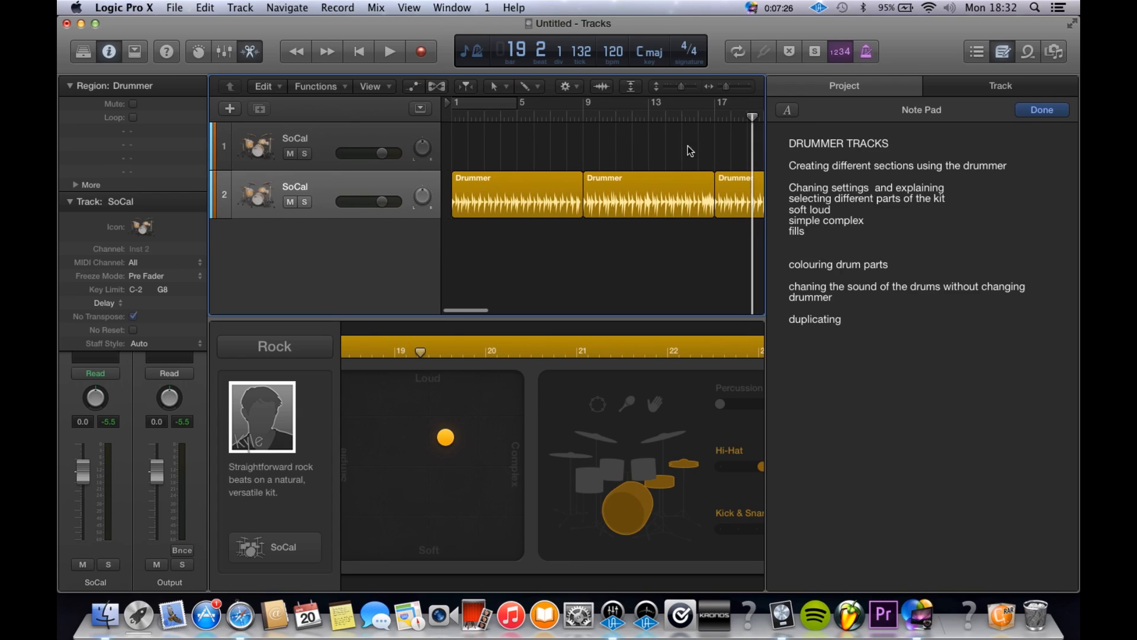
left_click(687, 149)
scroll(687, 149, "left", 5)
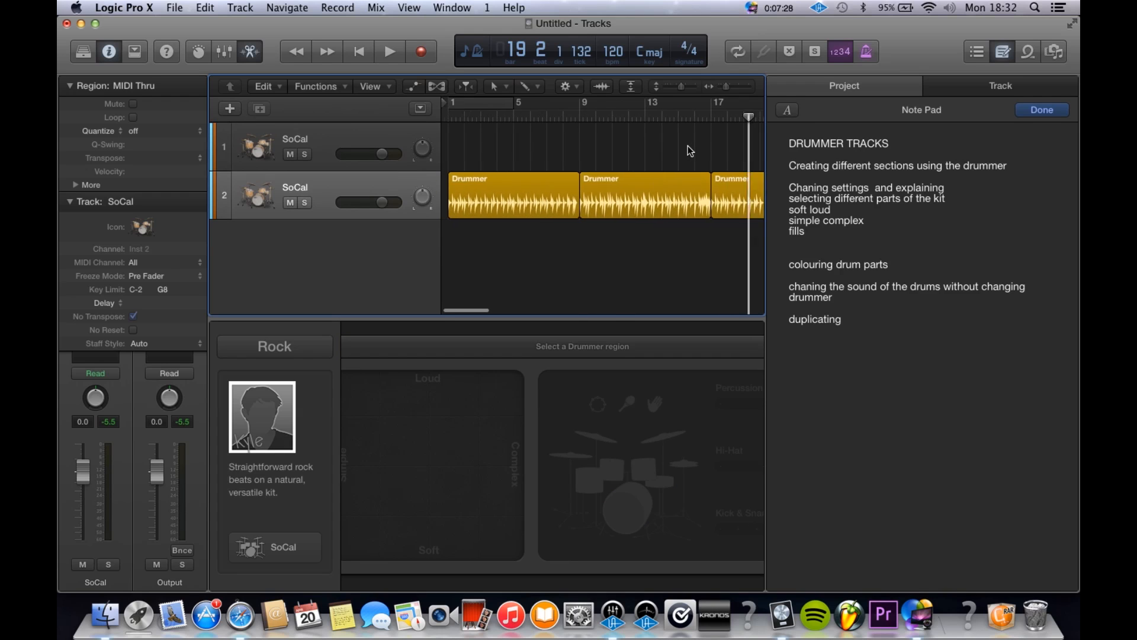
Step: Colour the first Drummer region green and the second one red
left_click(525, 182)
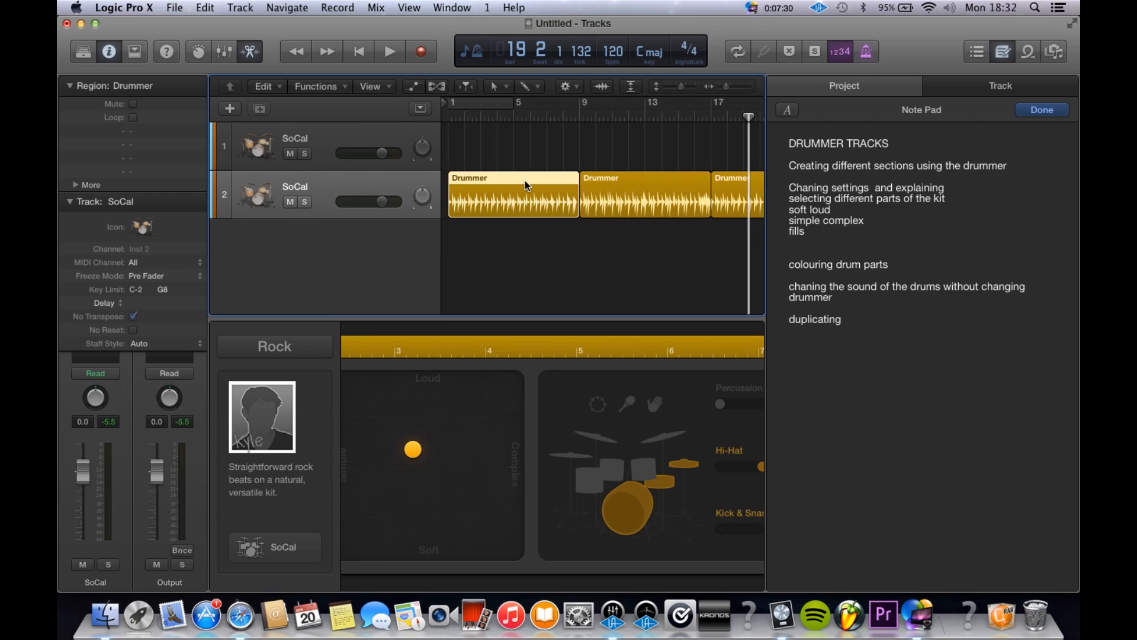
key("alt+c")
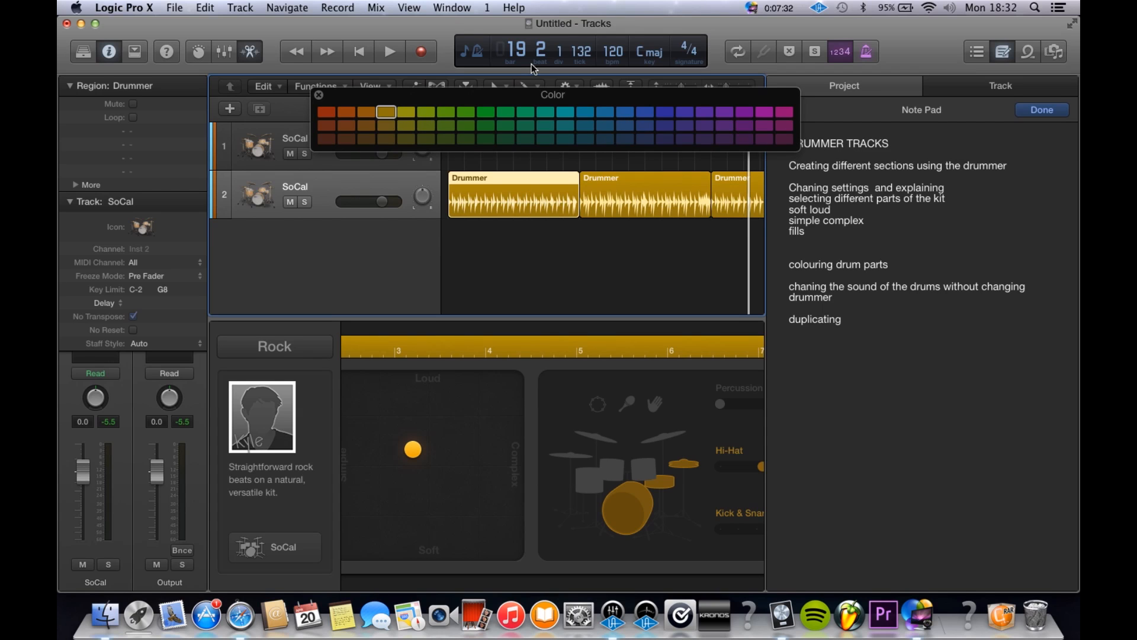
left_click(460, 115)
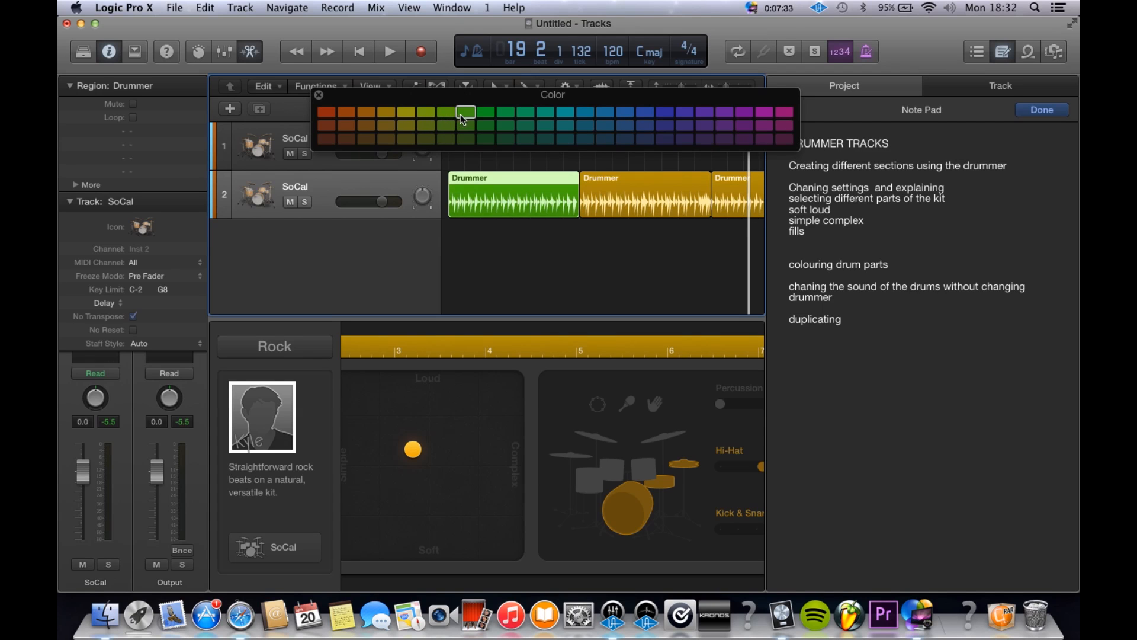
left_click(638, 254)
left_click(646, 213)
left_click(333, 112)
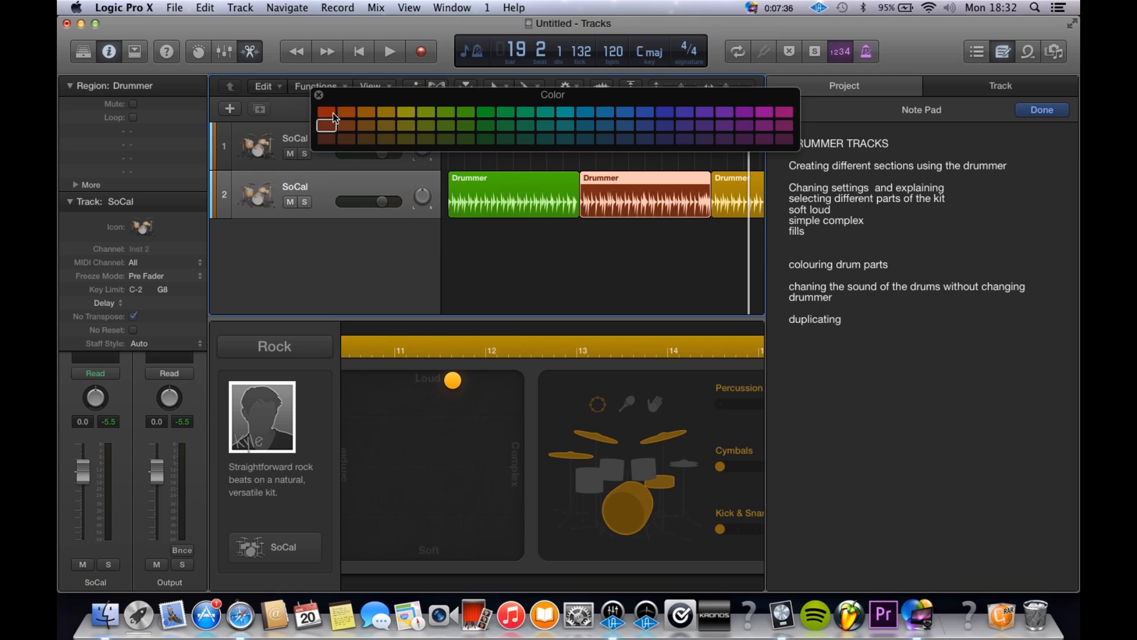
Step: Colour the third Drummer region green to match the first section
scroll(647, 214, "right", 3)
left_click(617, 205)
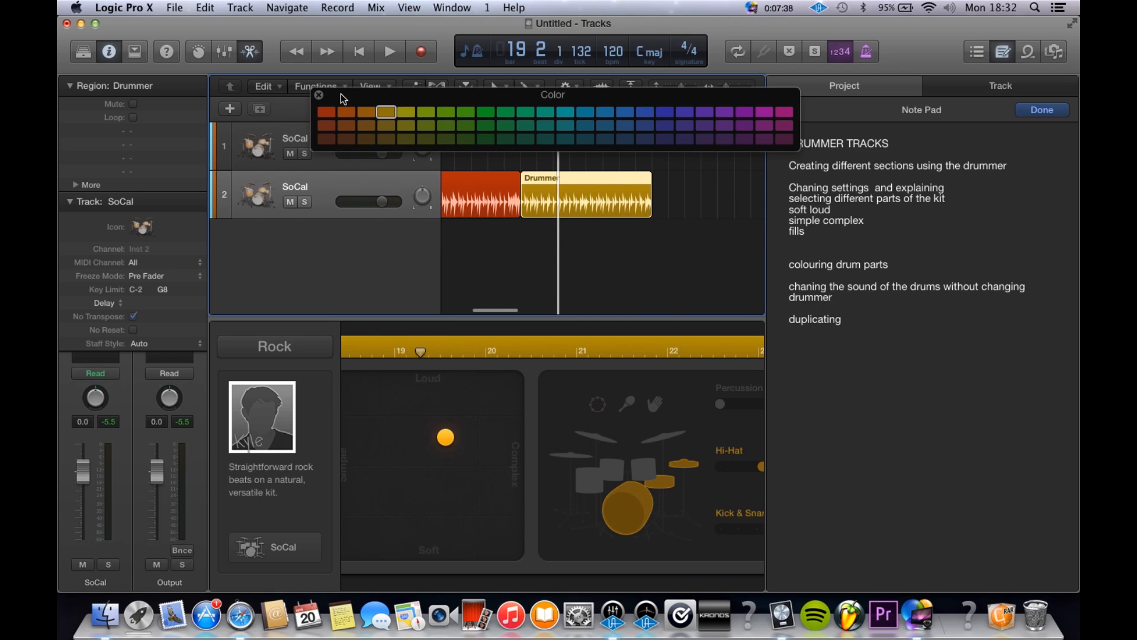
left_click(466, 112)
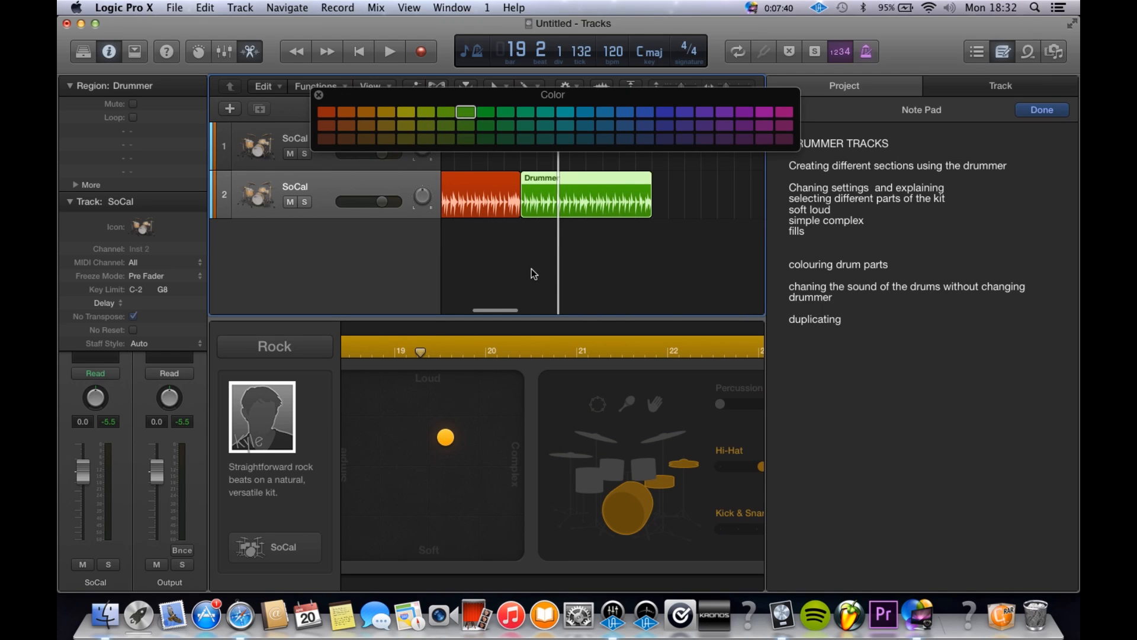
Step: Copy the red Drummer region to bar 25, raise the copy's fills slightly, and close the colour palette
scroll(529, 268, "left", 2)
scroll(586, 203, "right", 1)
left_click_drag(523, 205, 731, 202)
scroll(578, 506, "right", 5)
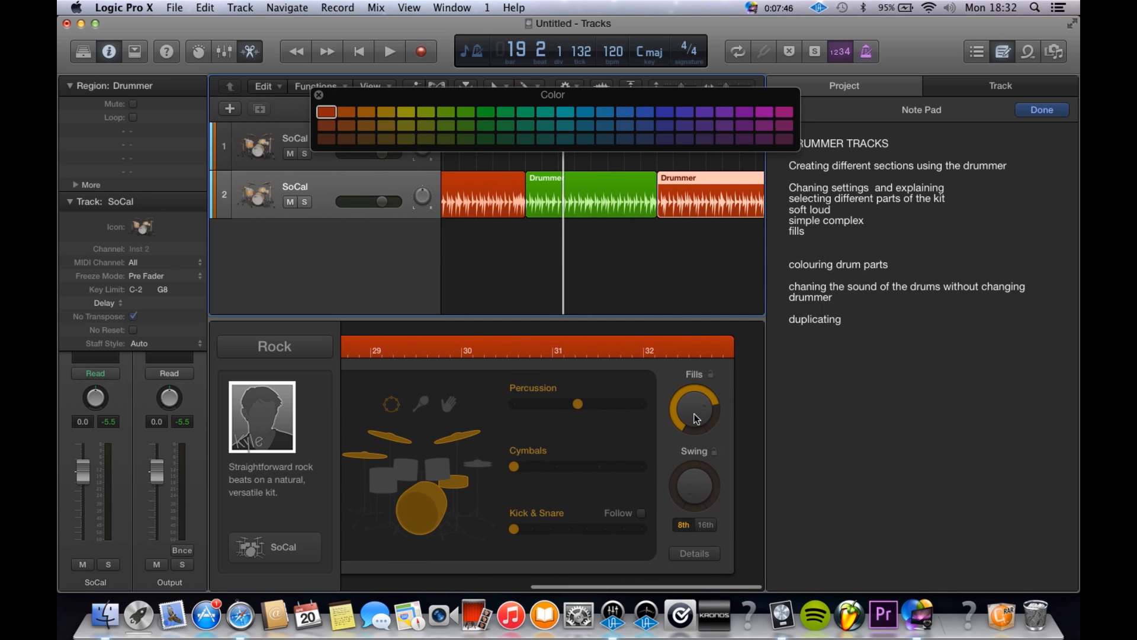
left_click_drag(696, 417, 697, 407)
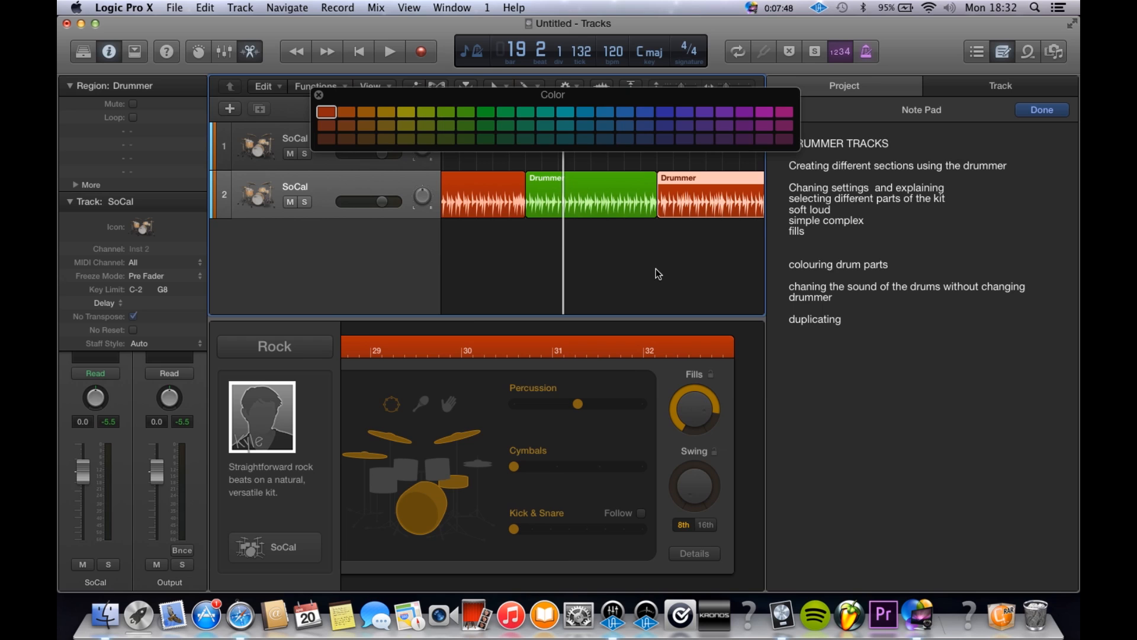
scroll(656, 273, "right", 5)
left_click(318, 94)
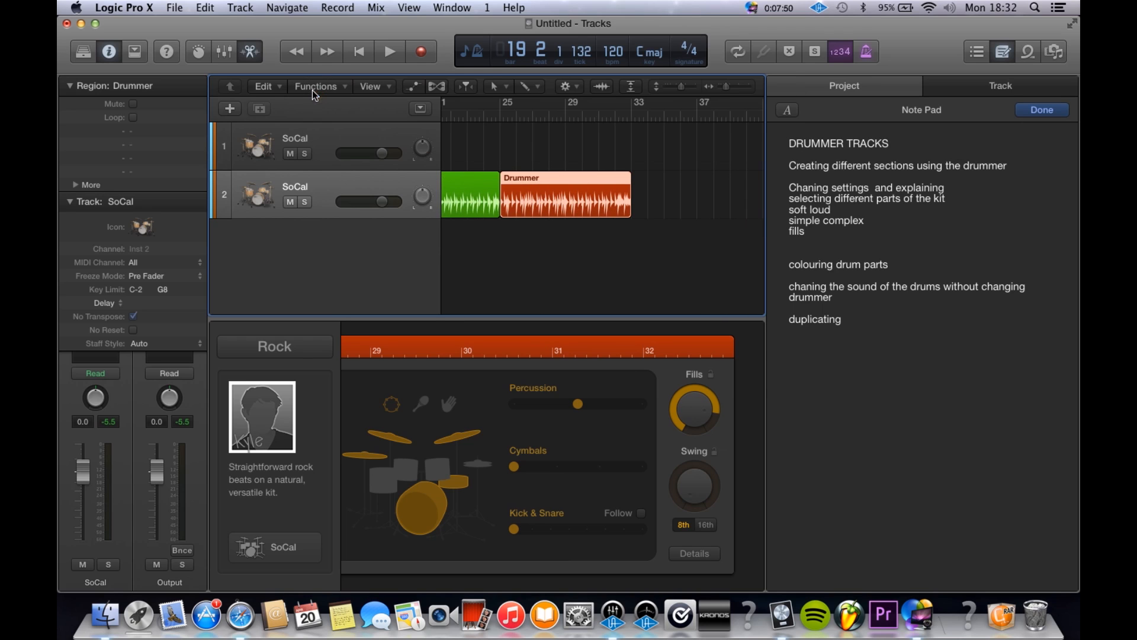
Step: Play the four-section drum arrangement from the start of the project to its end at bar 33
scroll(491, 182, "left", 5)
key("Return")
key("space")
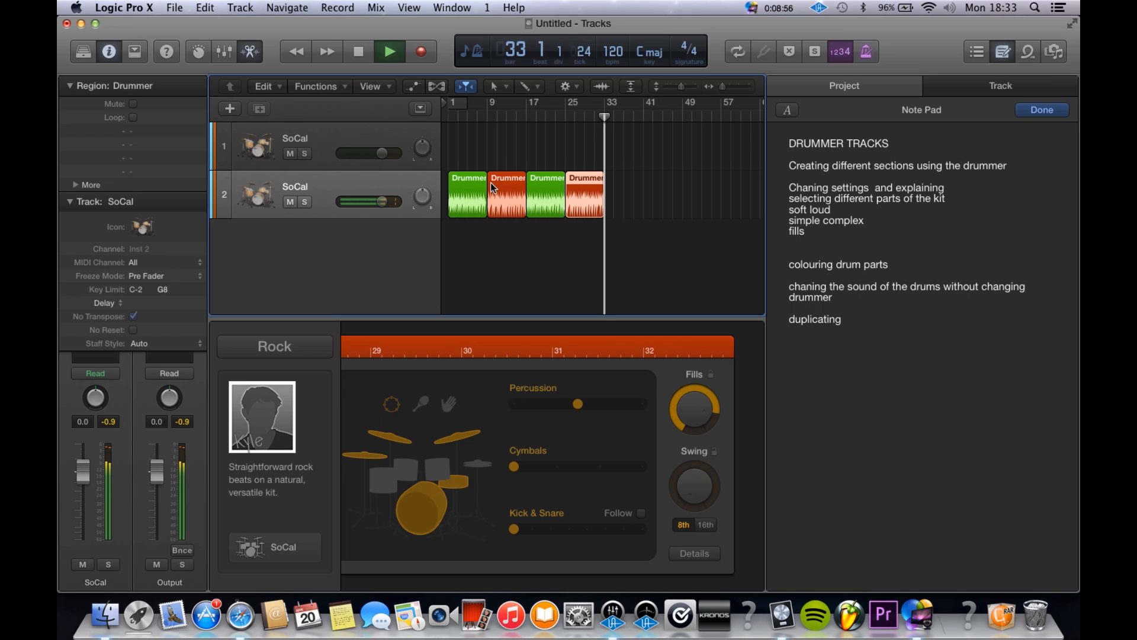
key("space")
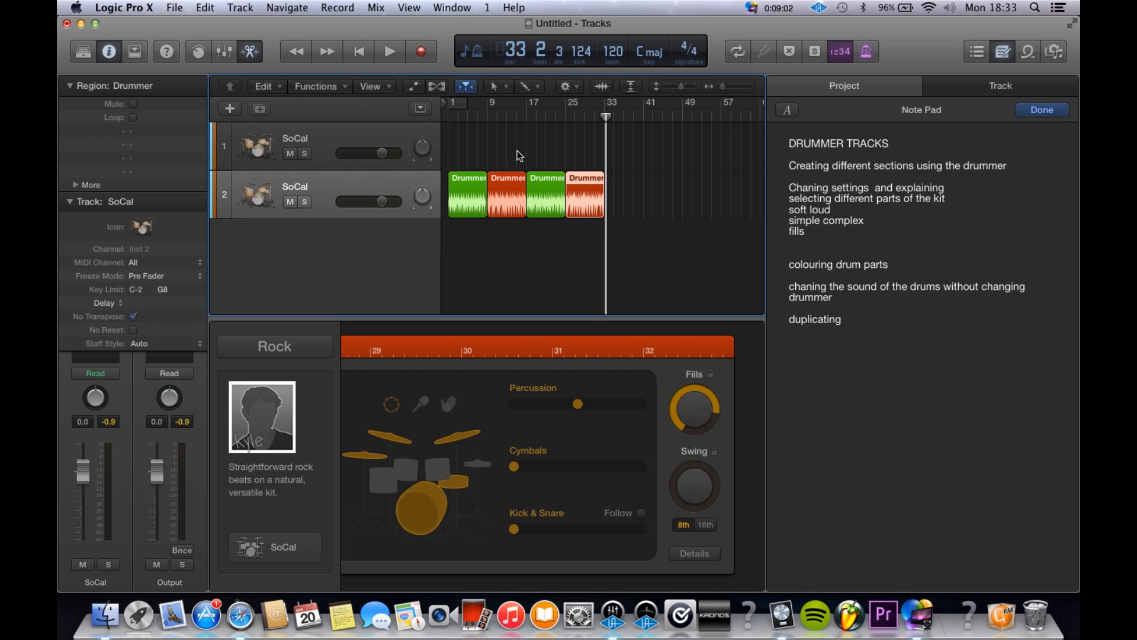
Step: Review the green and red Drummer regions by selecting them in turn, leaving none selected
scroll(569, 145, "up", 5)
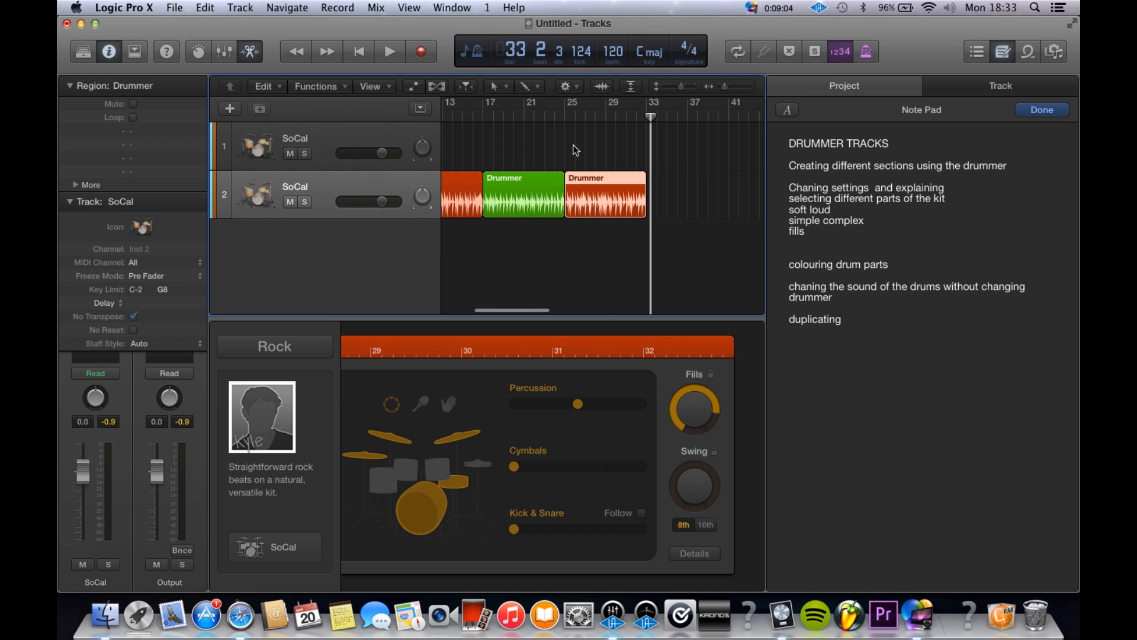
scroll(574, 150, "down", 5)
left_click(575, 150)
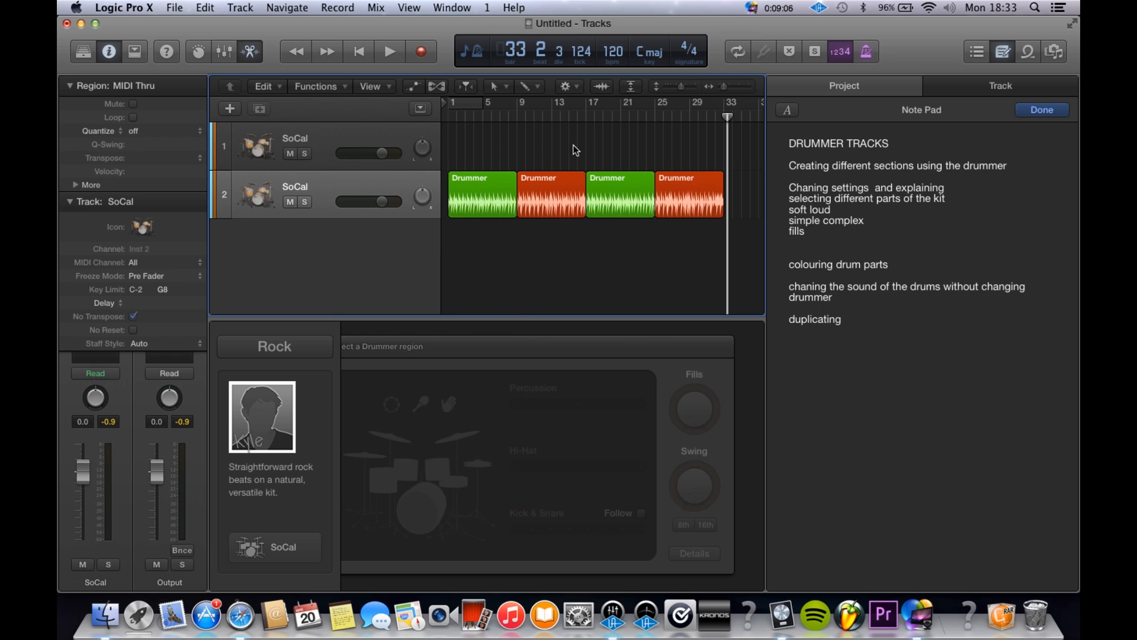
left_click_drag(509, 151, 503, 187)
left_click(517, 151)
left_click(532, 193)
left_click(649, 209)
left_click(700, 198)
scroll(700, 198, "right", 3)
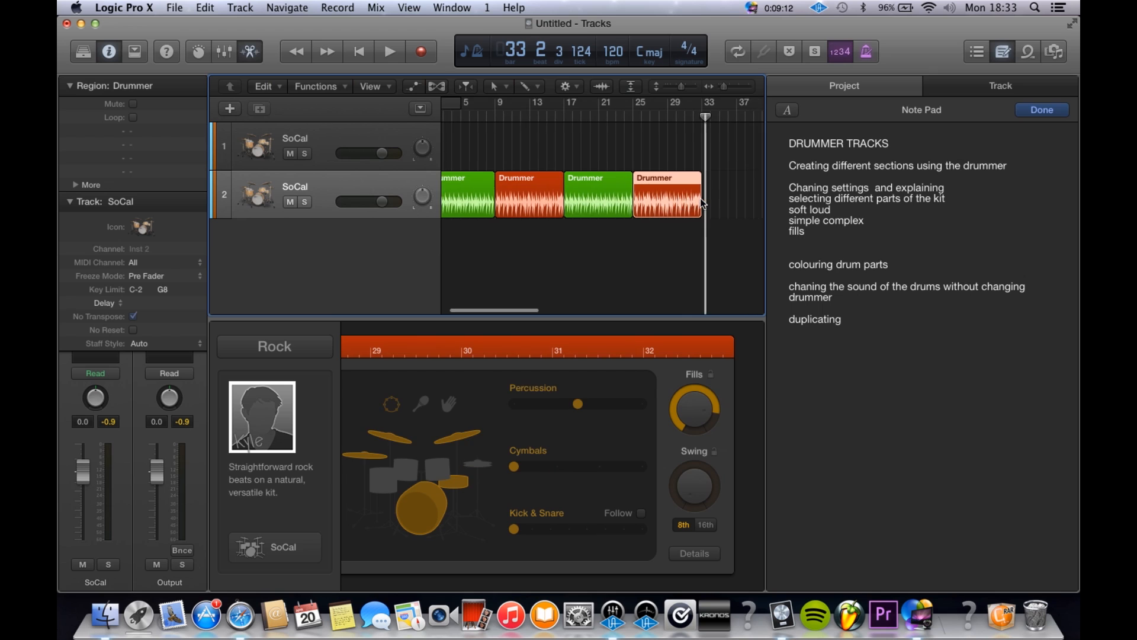
left_click(673, 205)
Step: Add a new Drummer region at bar 33 after the last red region and colour it blue
scroll(671, 205, "right", 1)
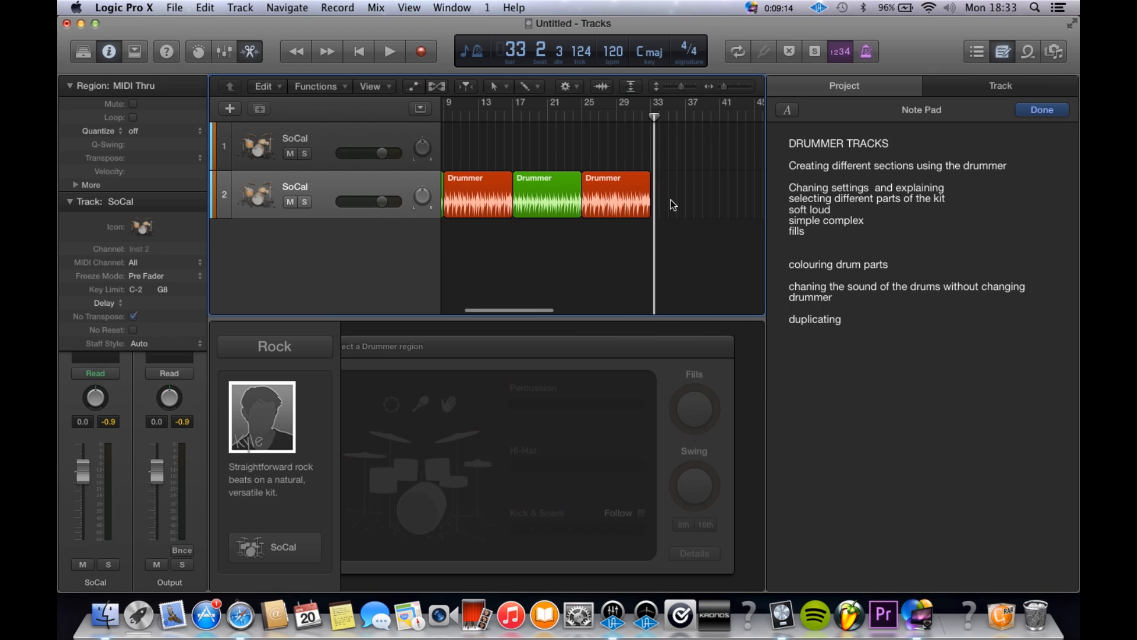
scroll(673, 204, "right", 6)
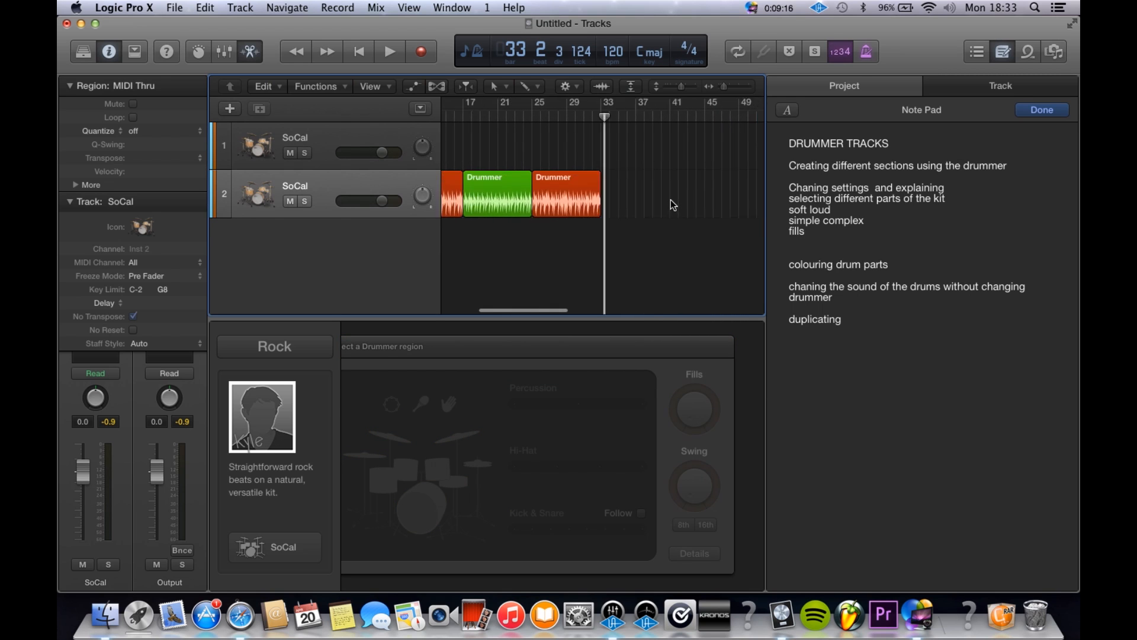
scroll(671, 201, "left", 6)
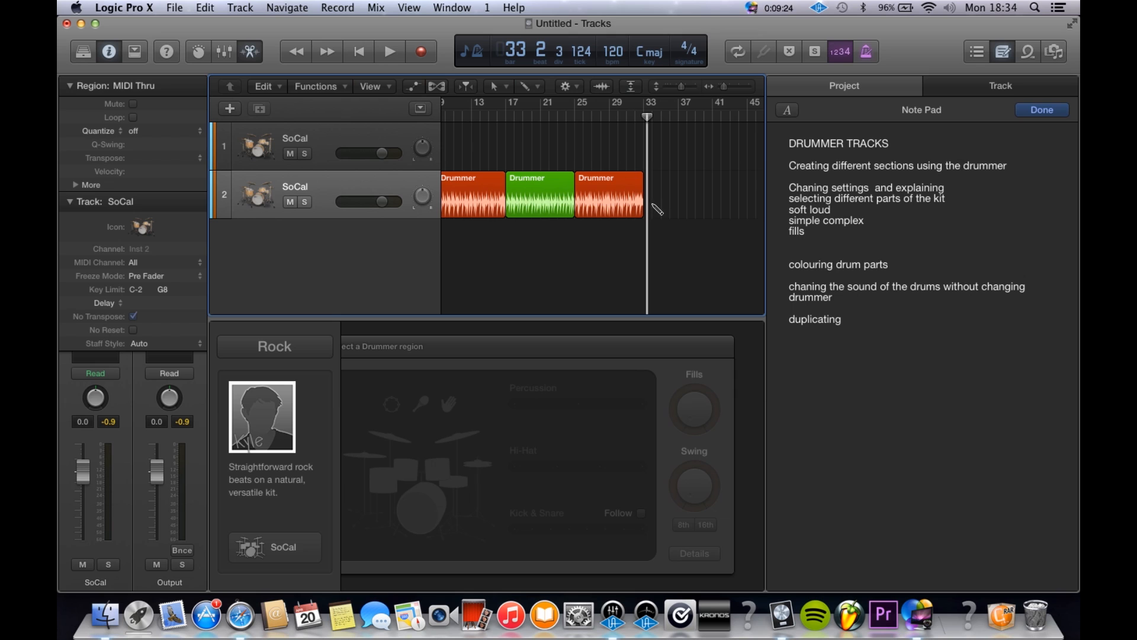
left_click(653, 205)
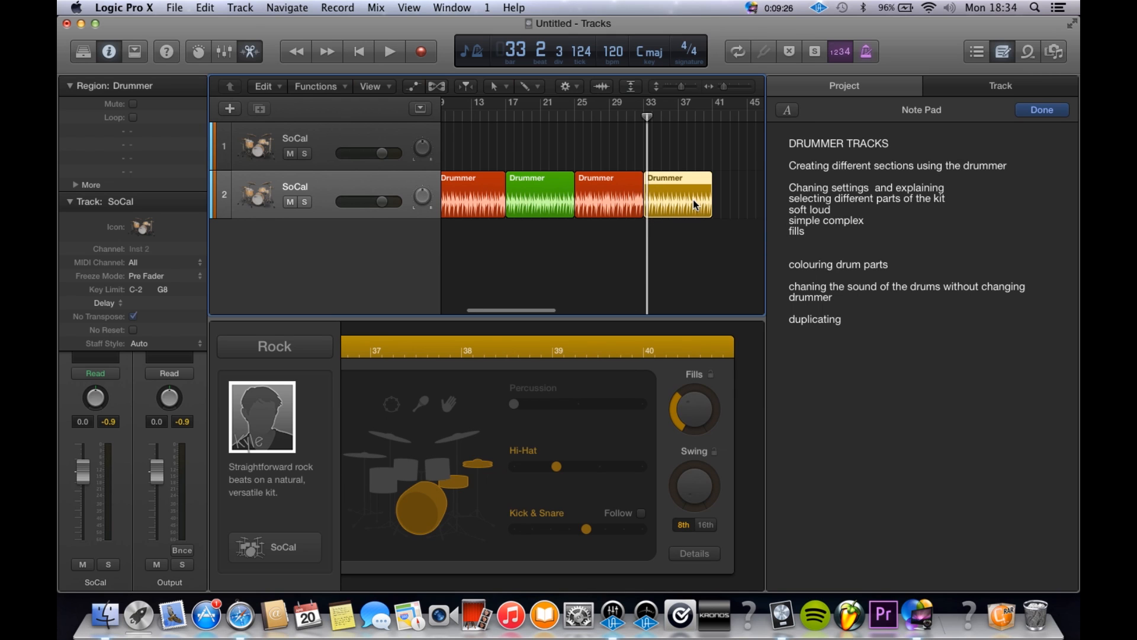
key("alt+c")
left_click(591, 114)
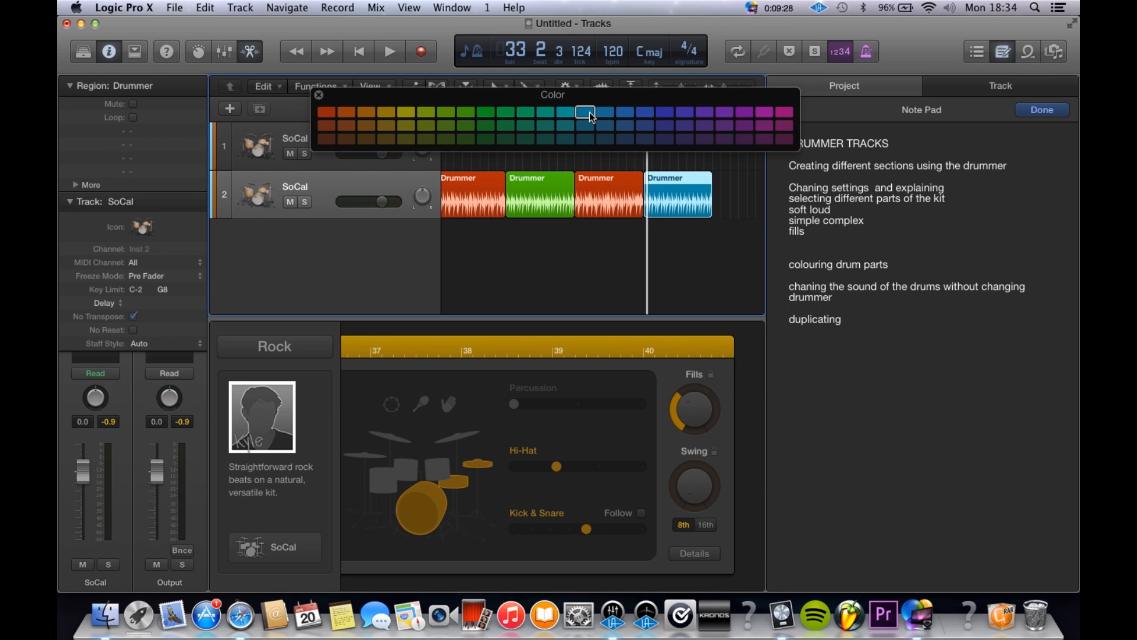
left_click(317, 93)
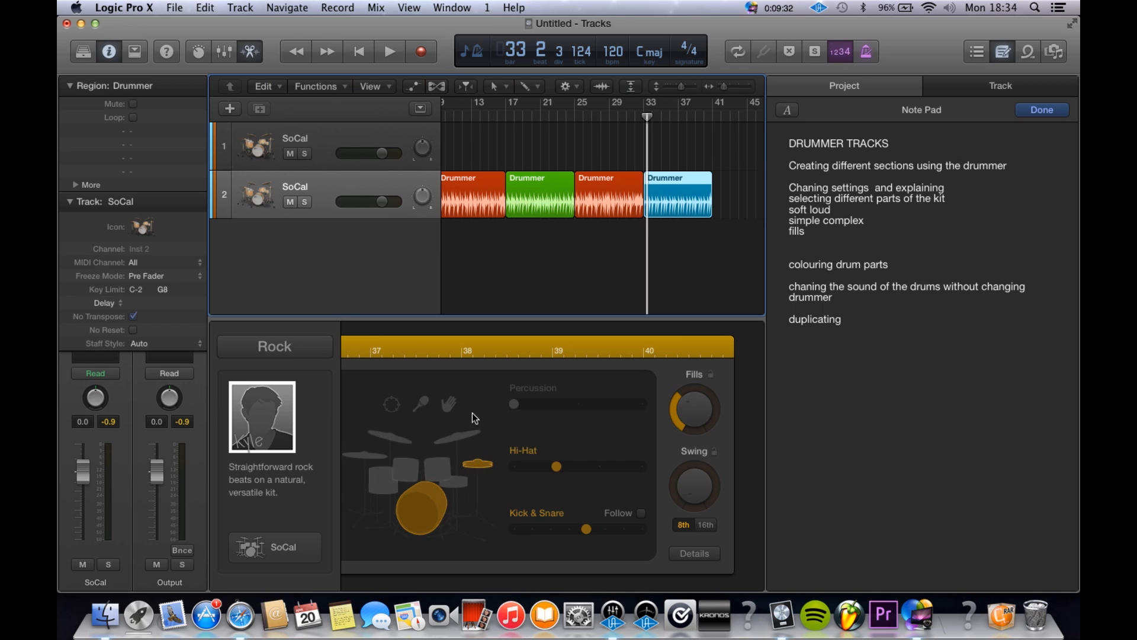
Step: Turn off the snare in the blue region and try different hi-hat patterns during playback, settling on the third
left_click(513, 467)
left_click_drag(564, 471, 592, 471)
key("space")
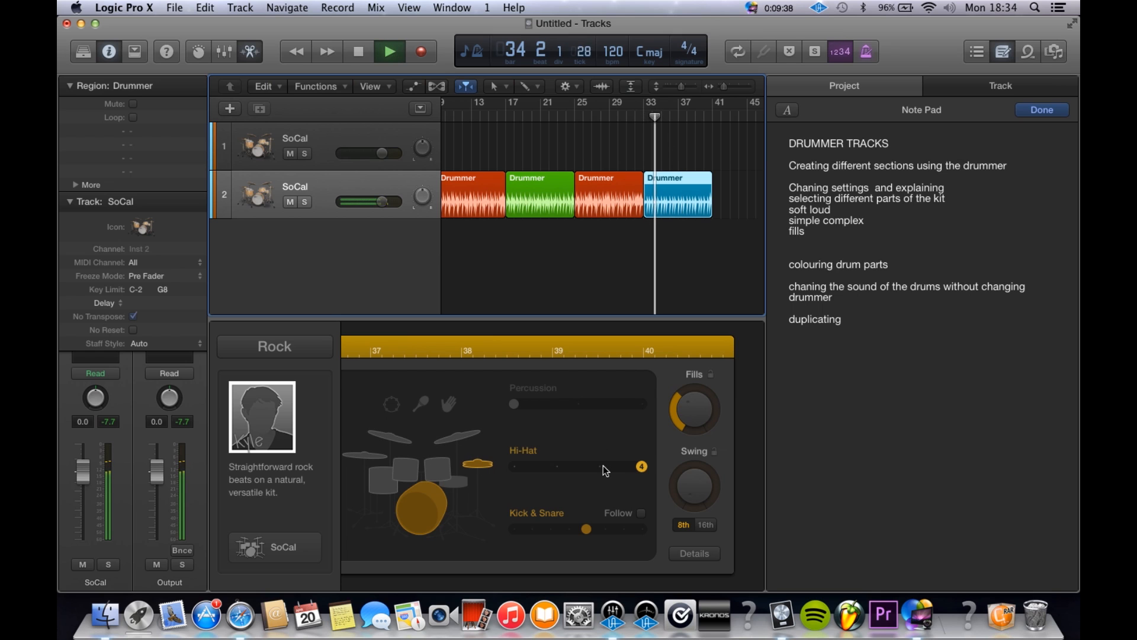
left_click(516, 467)
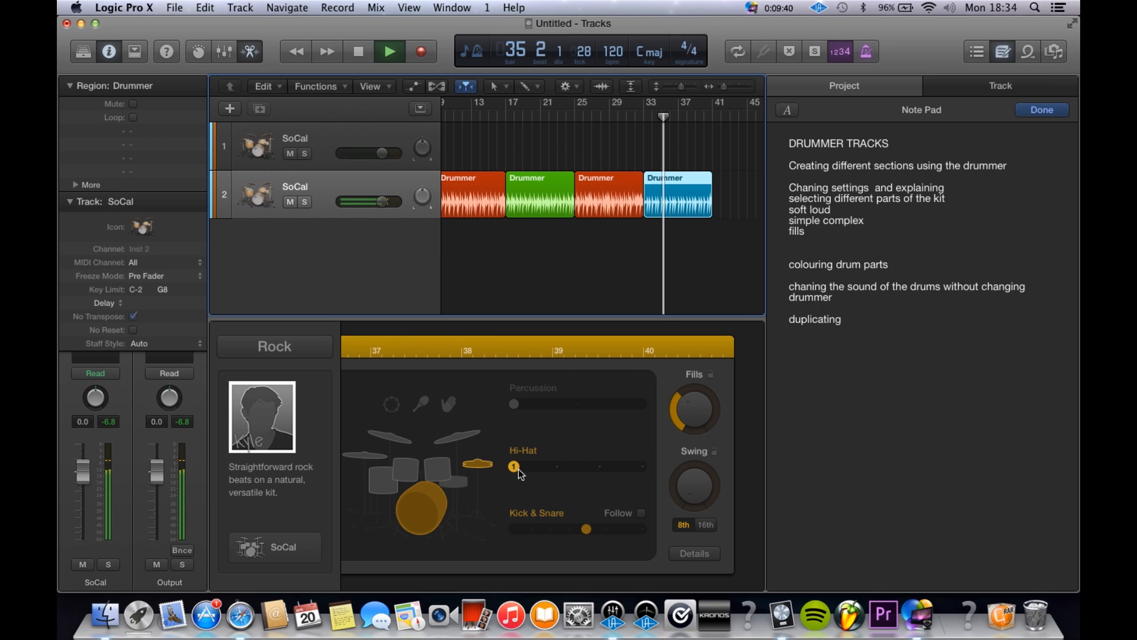
left_click(556, 468)
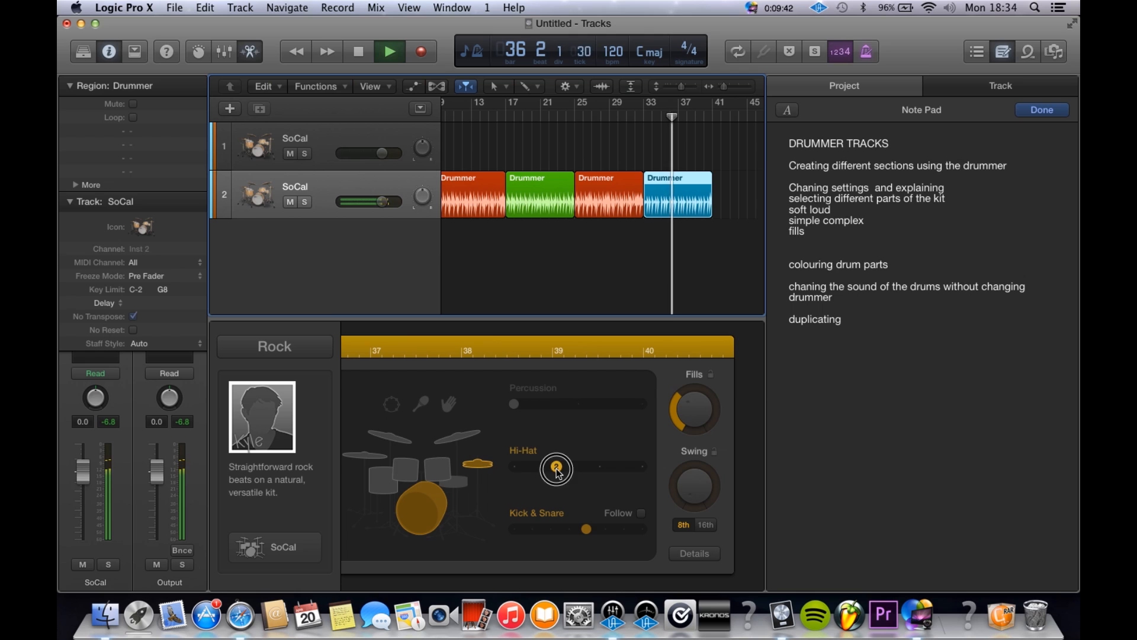
left_click(599, 468)
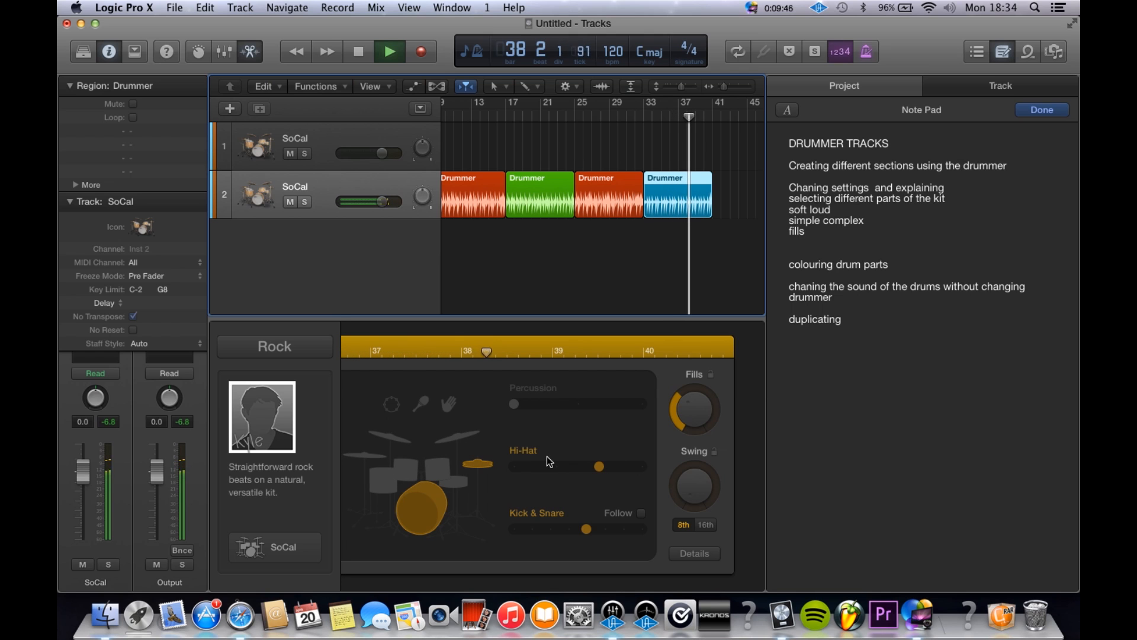
key("space")
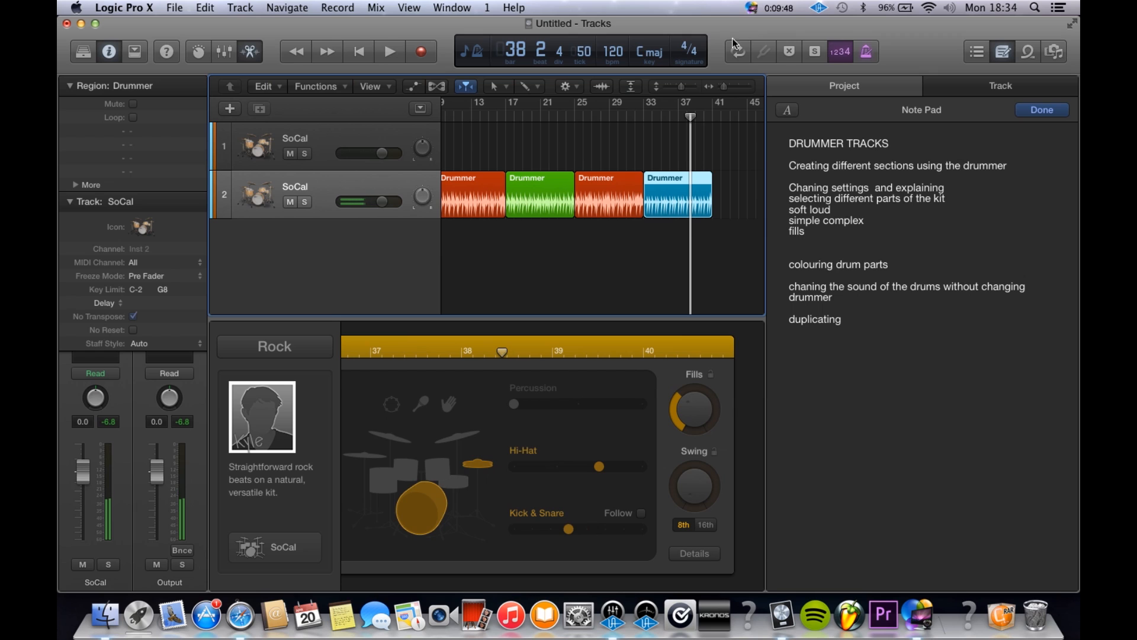
Step: Play the blue region from bar 33 with kick pattern 4, and restore the next higher kick pattern
left_click(644, 122)
key("space")
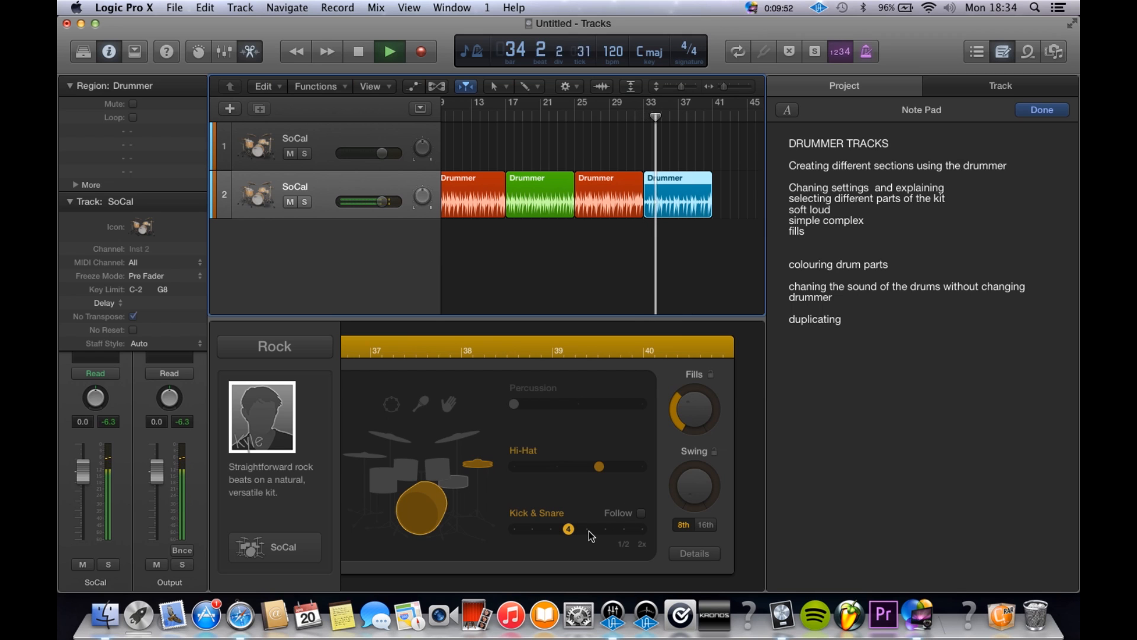
left_click(590, 530)
key("space")
Step: Set the blue region's hi-hat to its highest pattern and play it from bar 33
scroll(596, 504, "left", 2)
left_click(694, 466)
left_click(649, 110)
key("space")
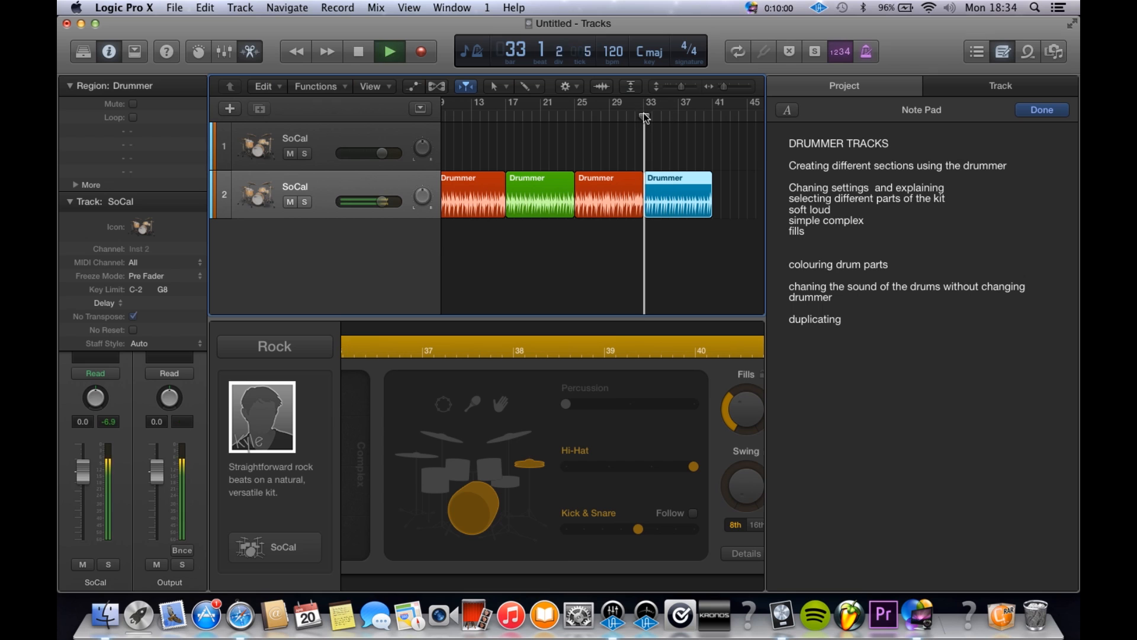
Step: Listen to the blue region, stop playback and review the earlier red regions for comparison
scroll(639, 203, "right", 2)
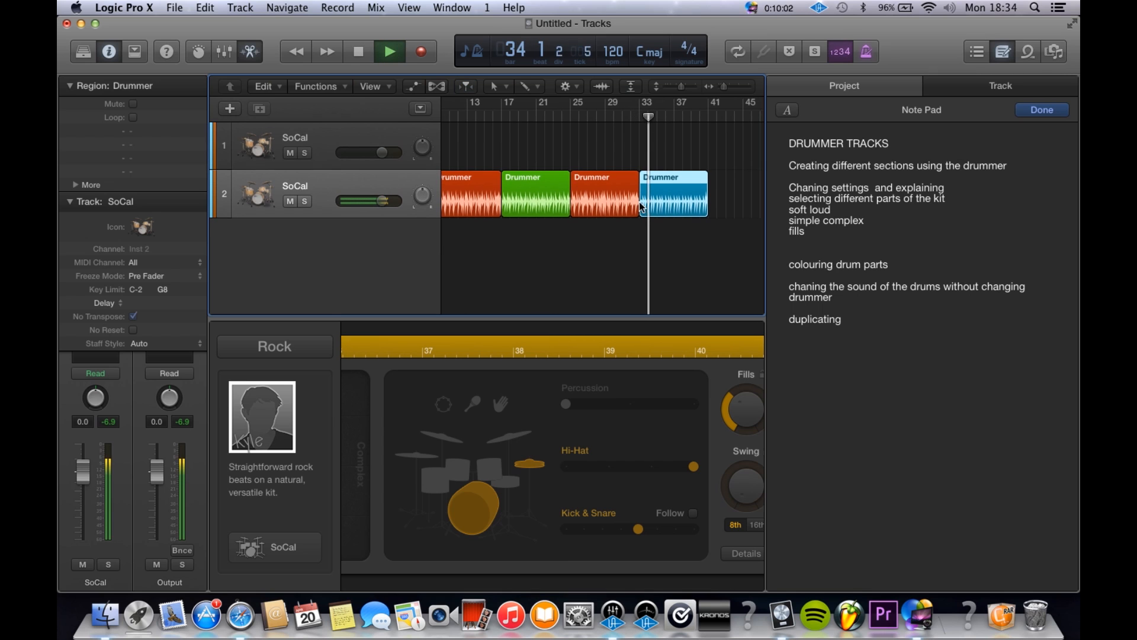
scroll(639, 203, "up", 2)
scroll(643, 206, "up", 2)
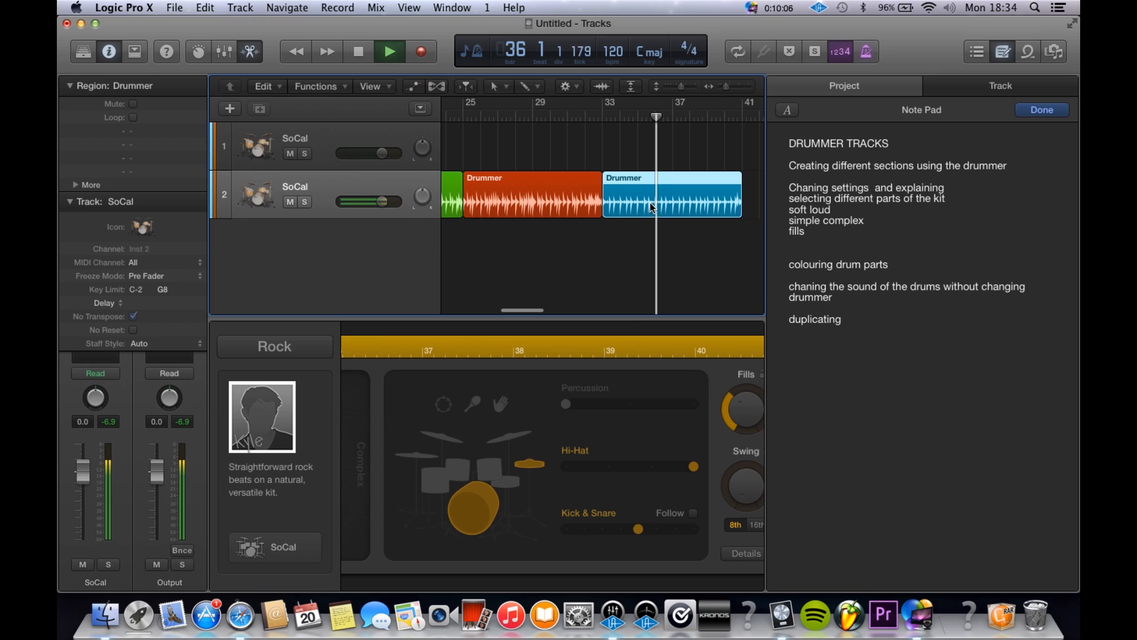
key("space")
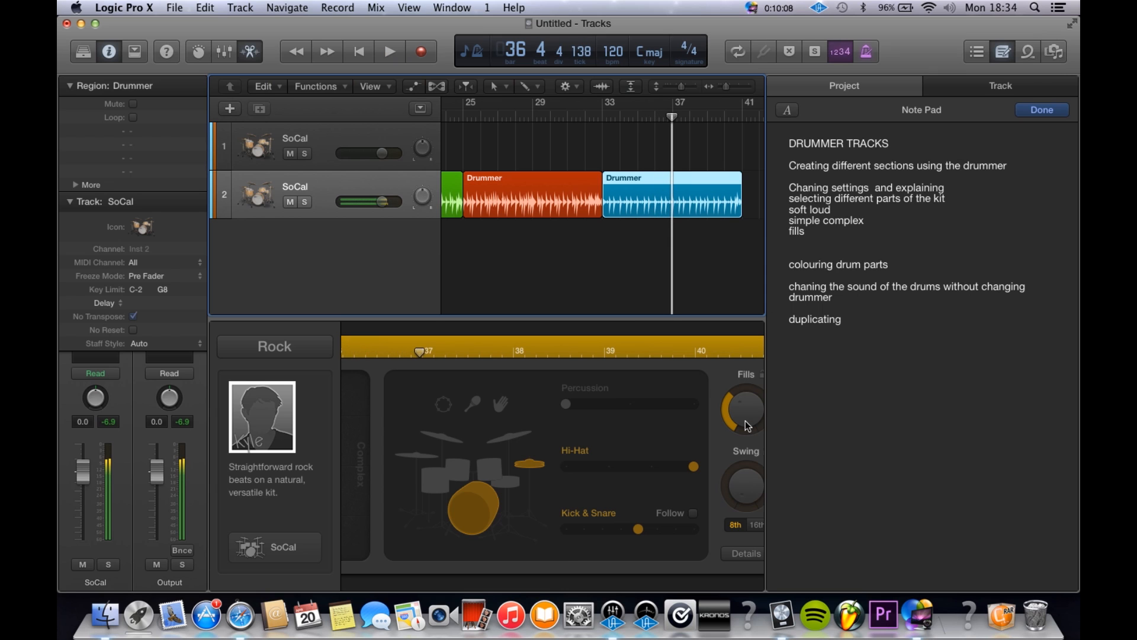
scroll(685, 216, "down", 3)
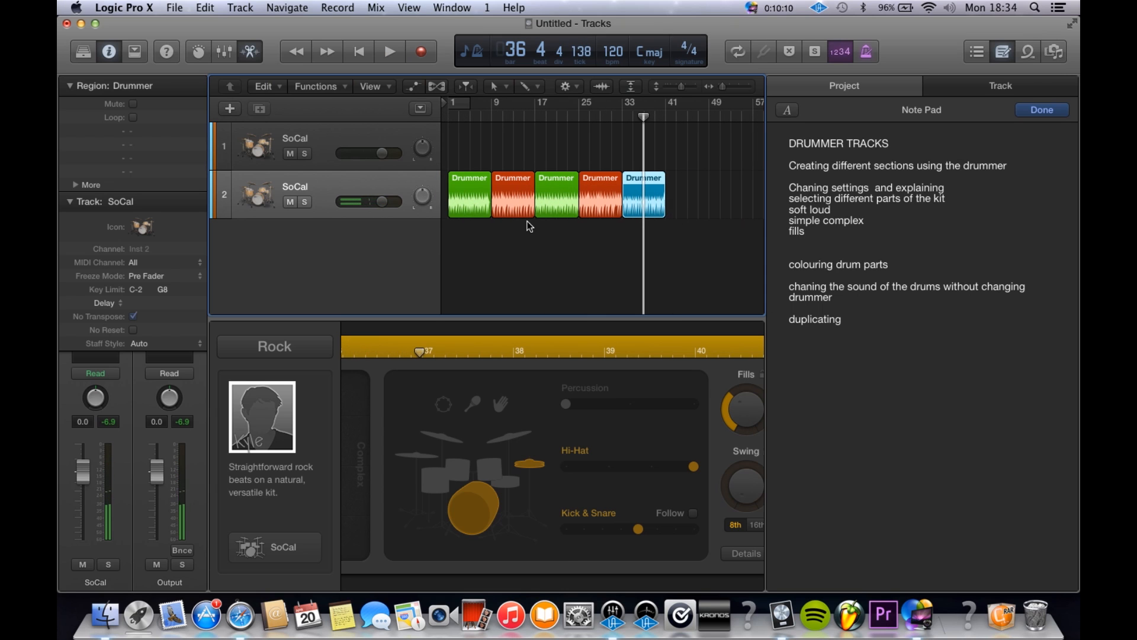
left_click(501, 265)
left_click(513, 201)
left_click(592, 208)
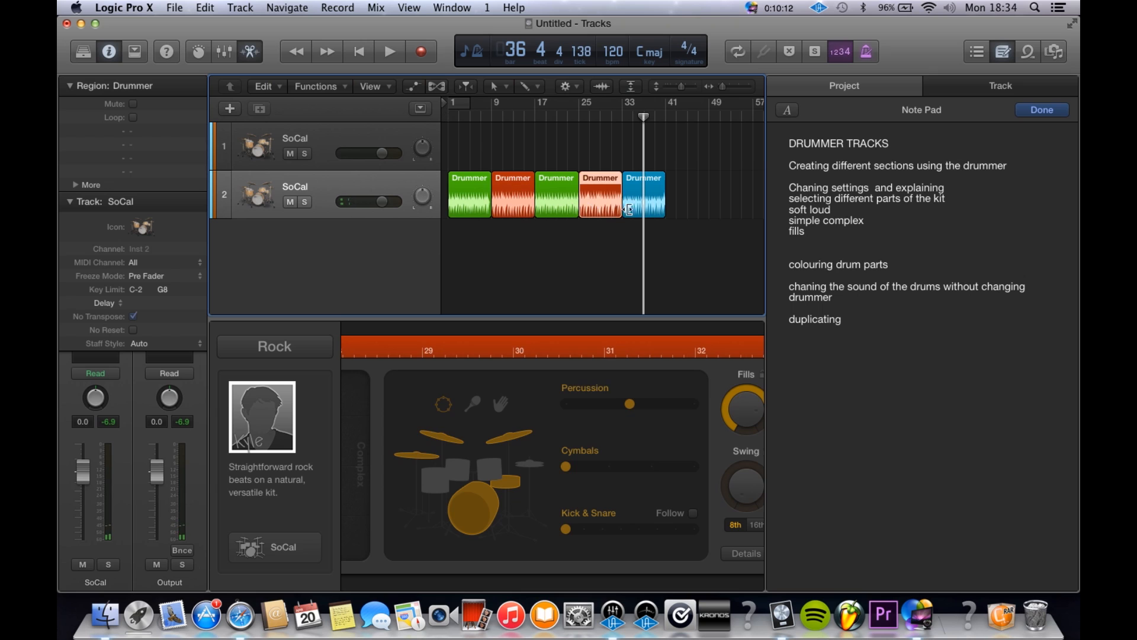
Step: Shorten the blue region so that it ends at bar 37
left_click(644, 209)
scroll(645, 213, "right", 3)
scroll(644, 212, "up", 3)
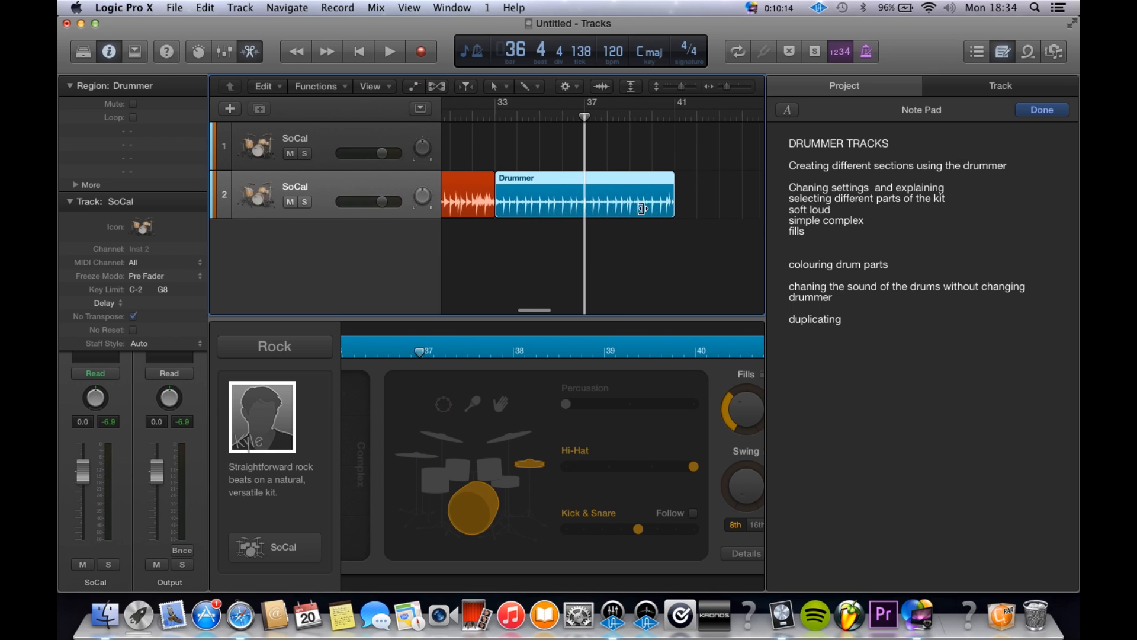
left_click(669, 256)
left_click_drag(687, 216, 586, 204)
scroll(645, 201, "up", 2)
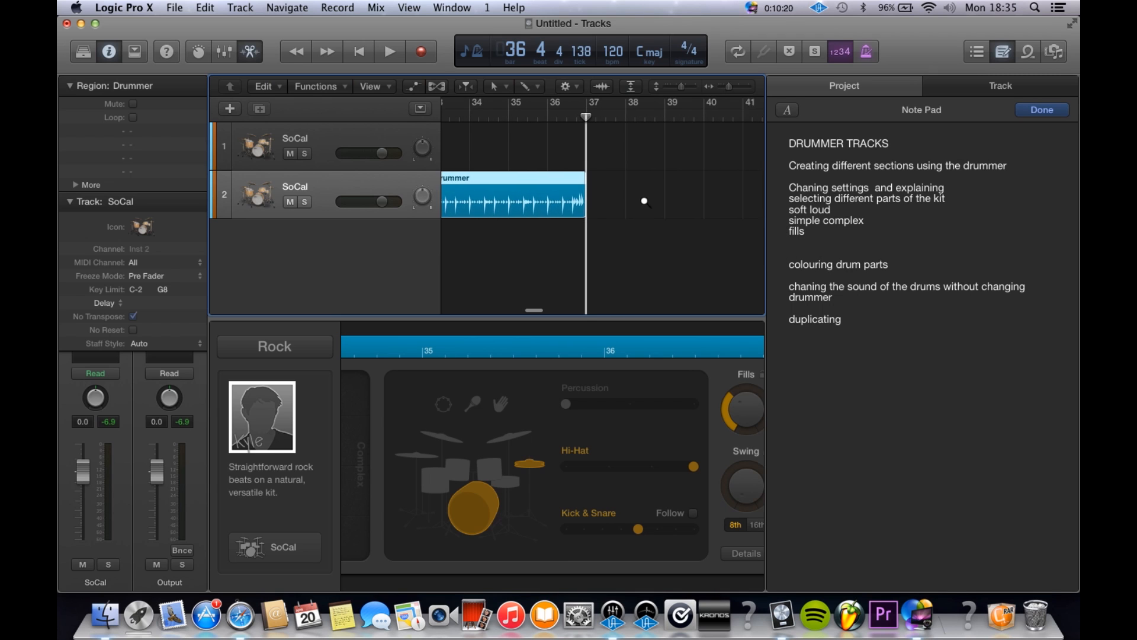
left_click(644, 201)
Step: Play the shortened blue region from bar 33 past its end and select it to check its settings
scroll(547, 118, "down", 2)
left_click(527, 113)
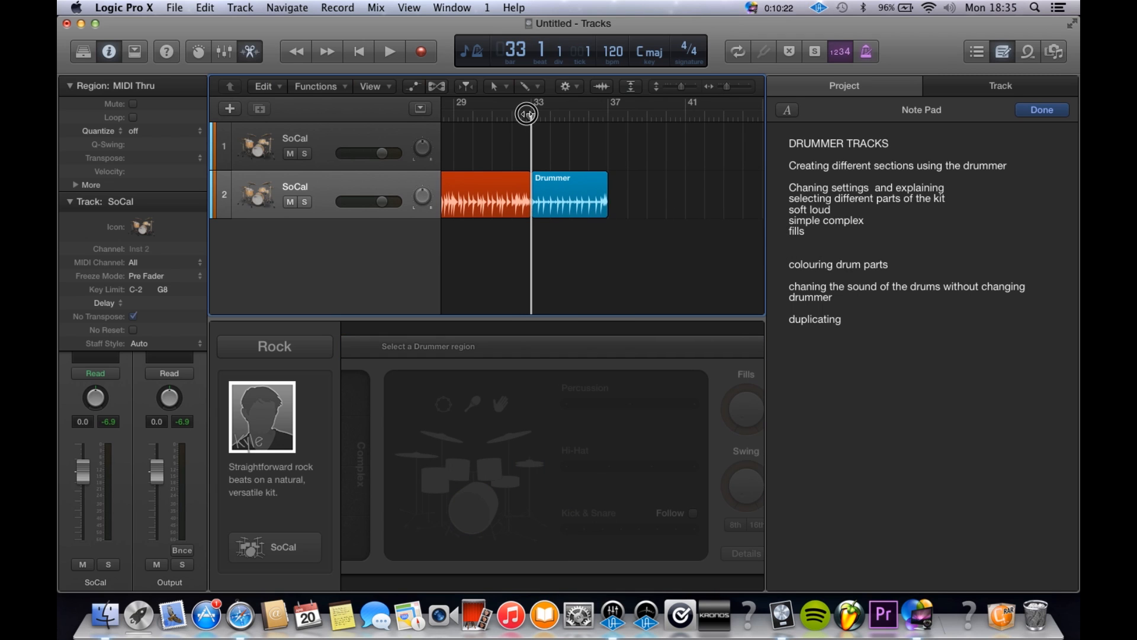
scroll(641, 204, "up", 1)
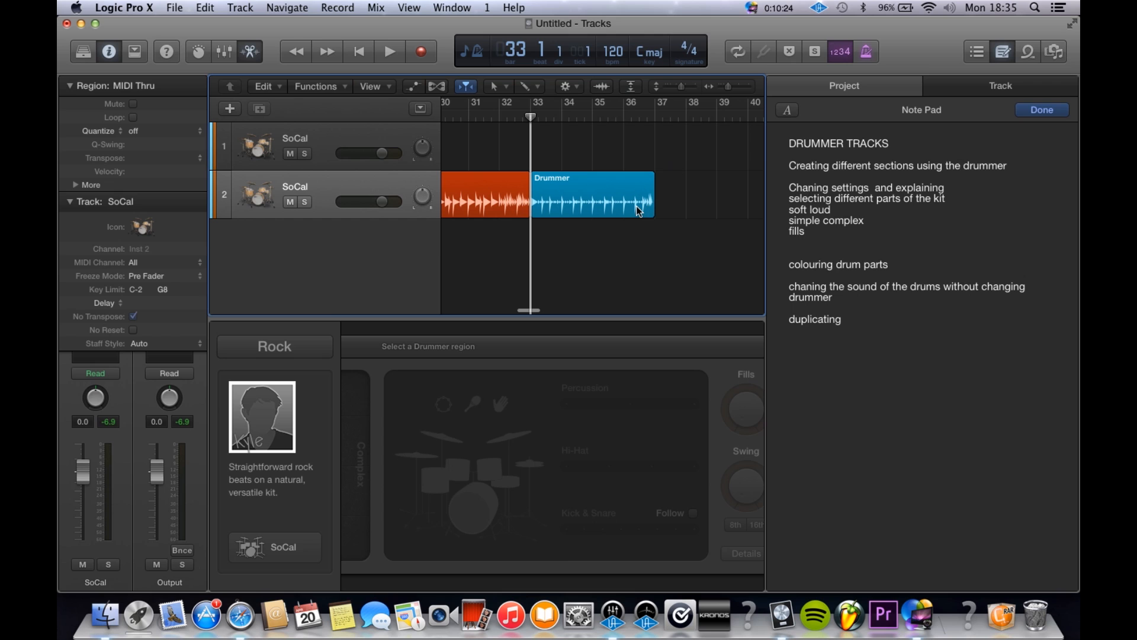
key("space")
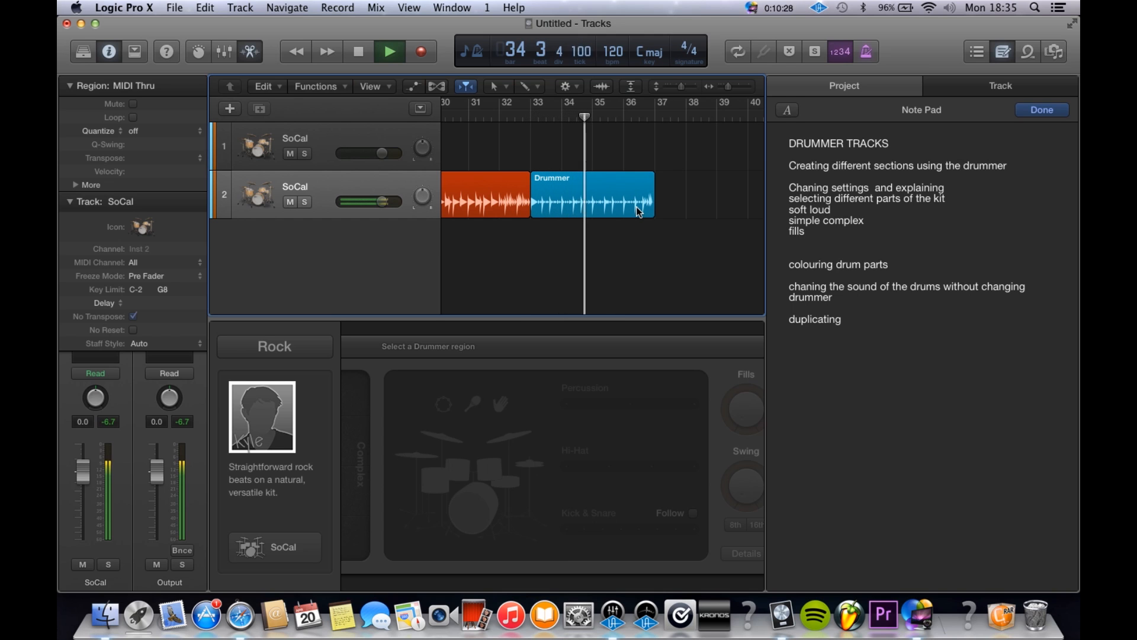
left_click(636, 208)
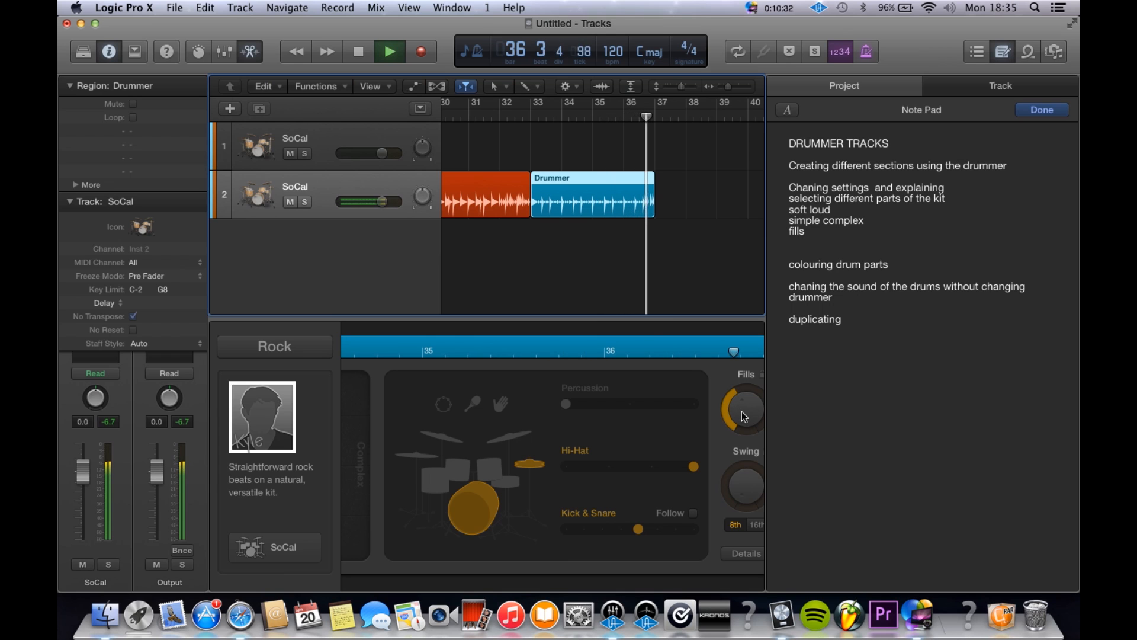
key("space")
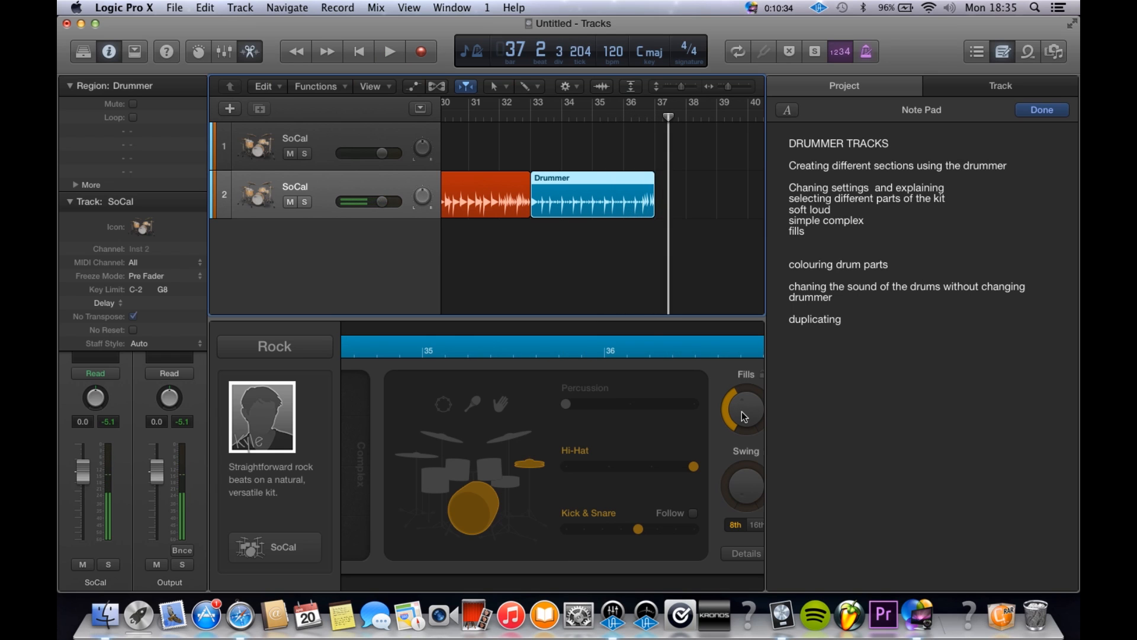
Step: Copy the blue region to bar 37 and make the copy louder, with toms in place of the hi-hat
left_click(590, 256)
left_click_drag(581, 181, 698, 191)
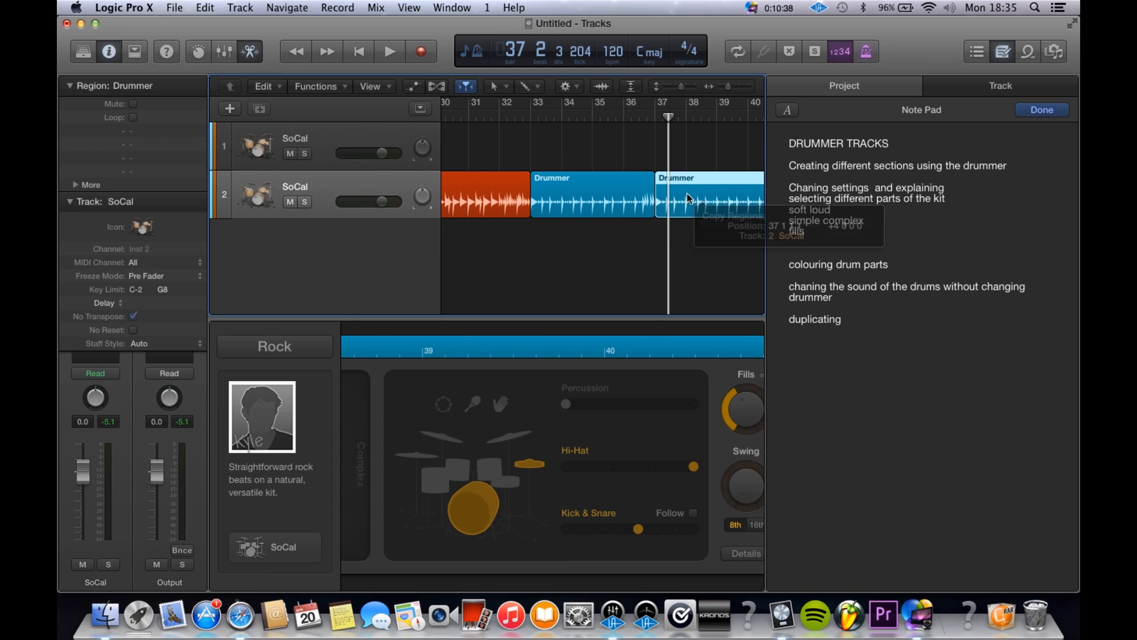
left_click(493, 471)
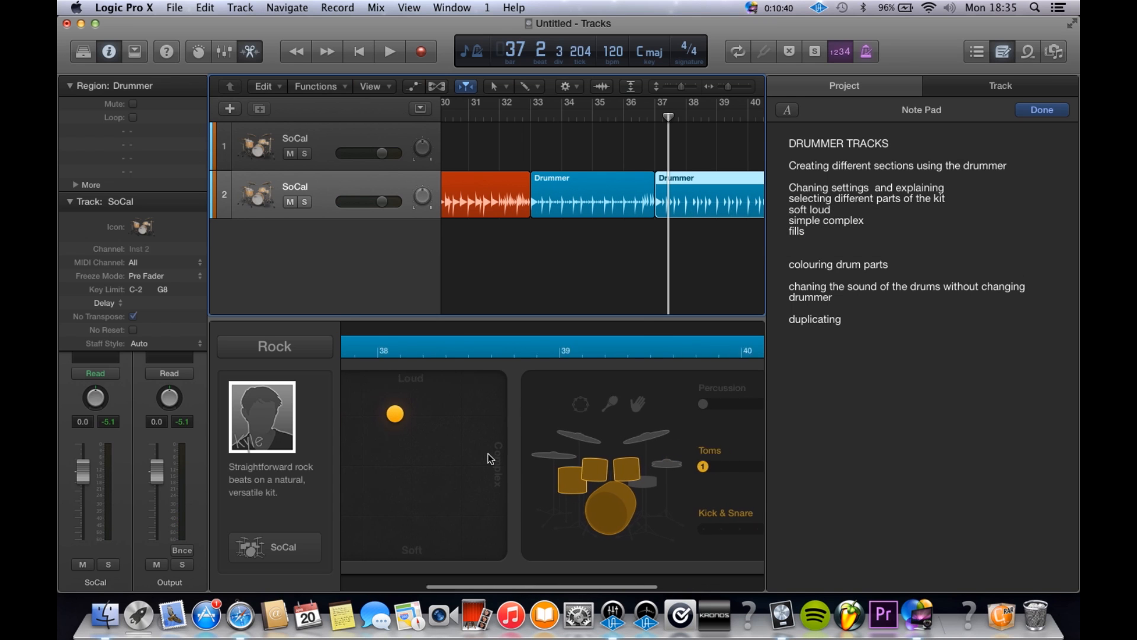
left_click_drag(408, 412, 424, 388)
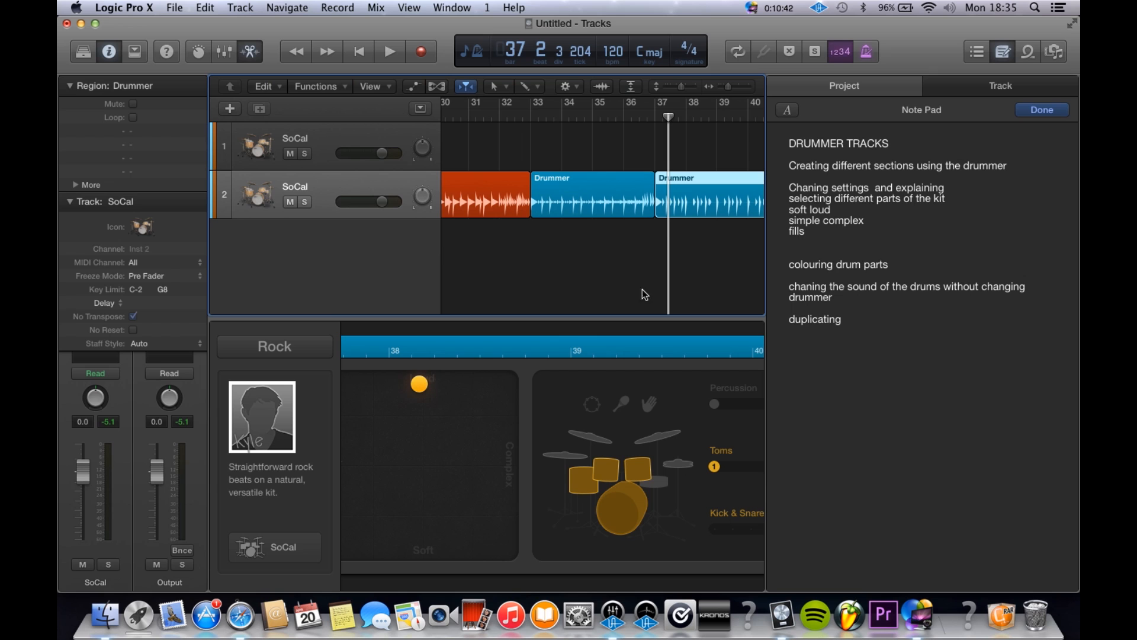
Step: Loop bars 37 to 41 during playback and set the second blue region's toms to the highest pattern
scroll(711, 182, "up", 3)
scroll(711, 183, "right", 5)
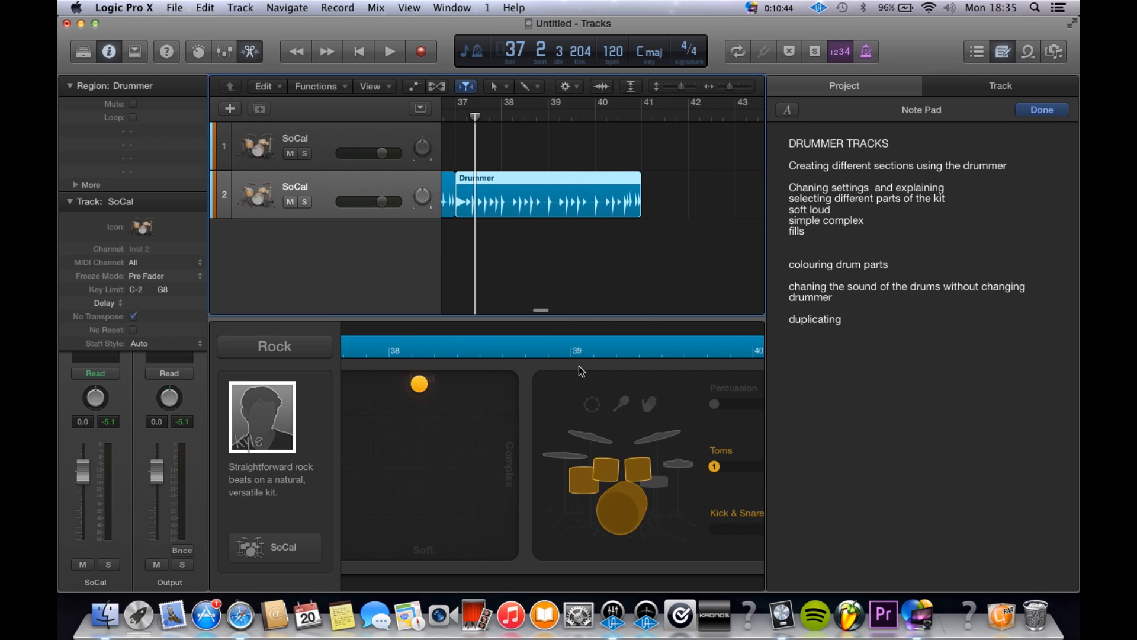
scroll(593, 364, "right", 5)
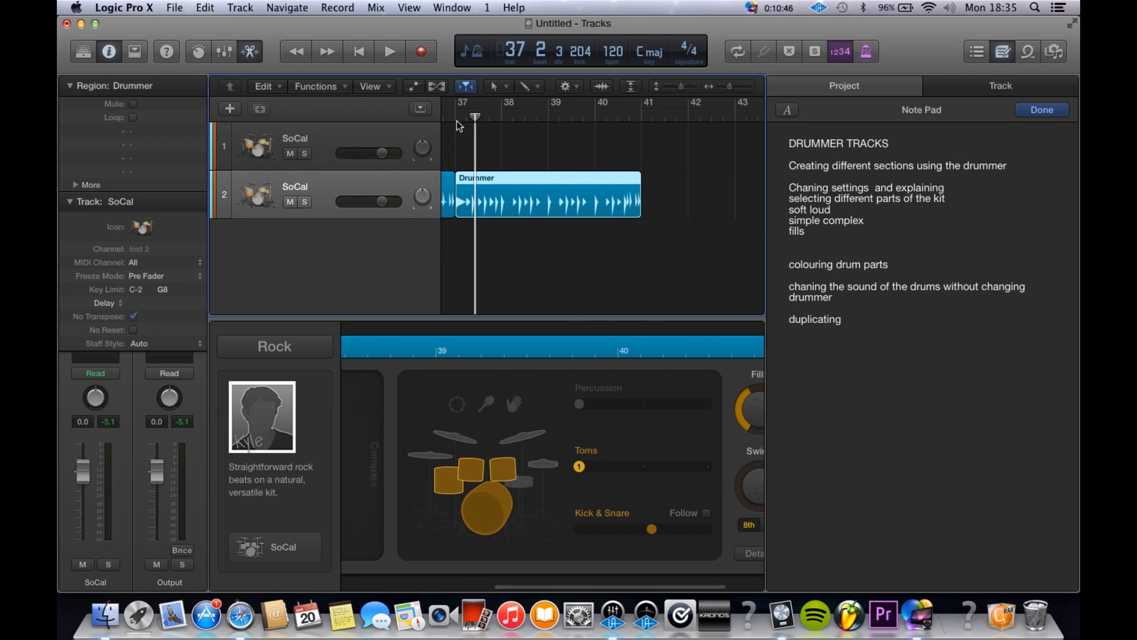
left_click_drag(460, 104, 665, 107)
key("space")
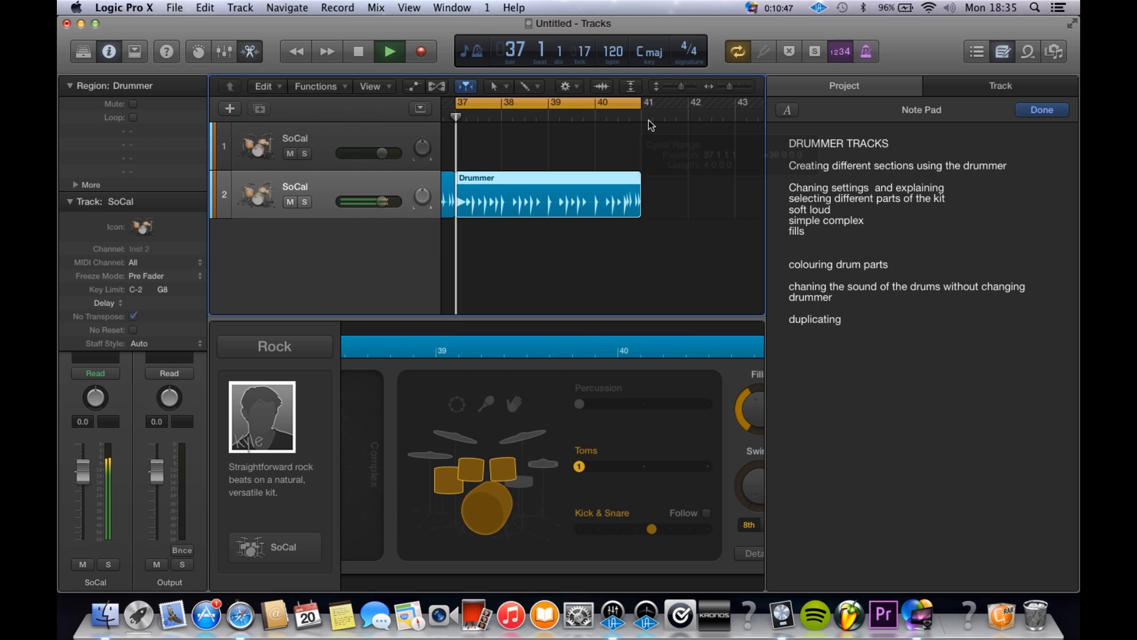
left_click(643, 467)
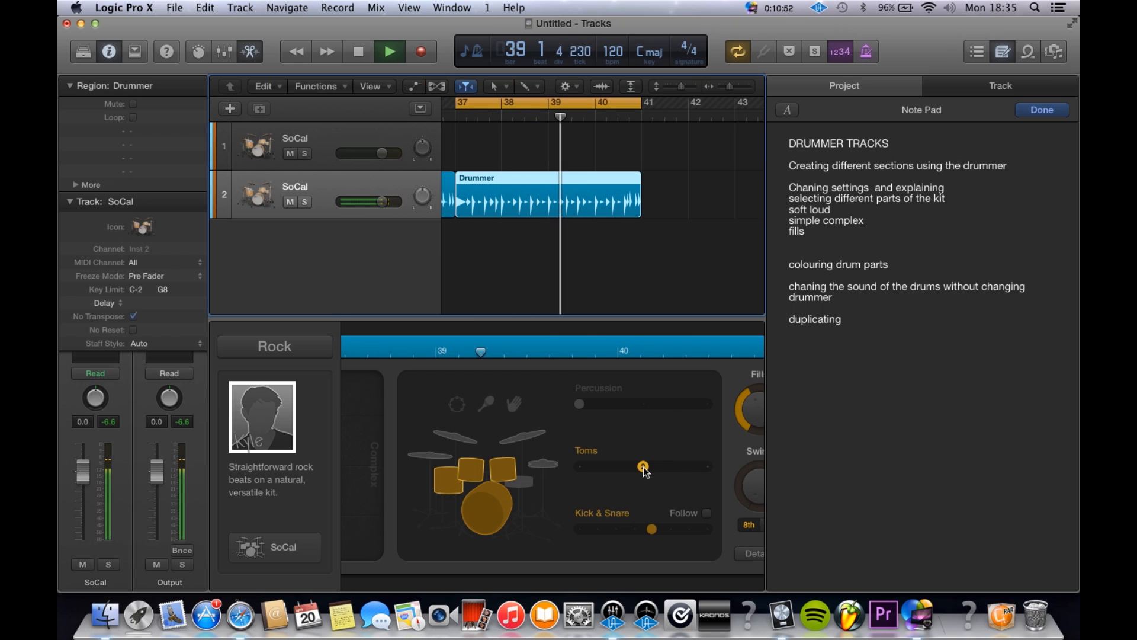
left_click(708, 467)
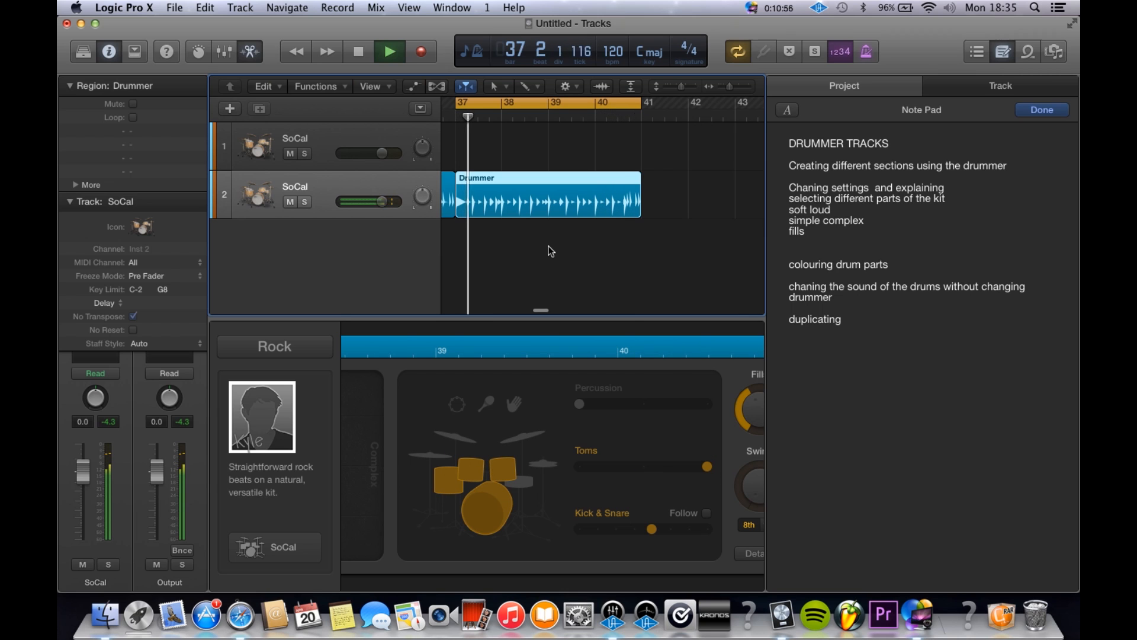
Step: Make the second blue region more complex while it loops, and stop playback
scroll(525, 529, "left", 5)
left_click_drag(419, 386, 470, 392)
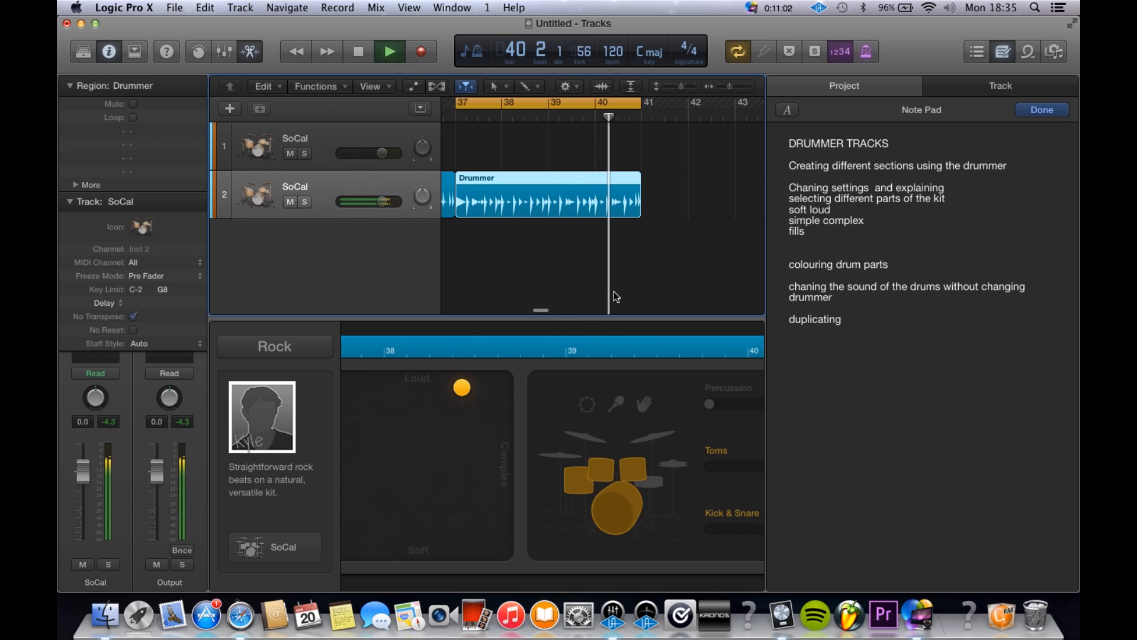
scroll(615, 296, "down", 5)
key("space")
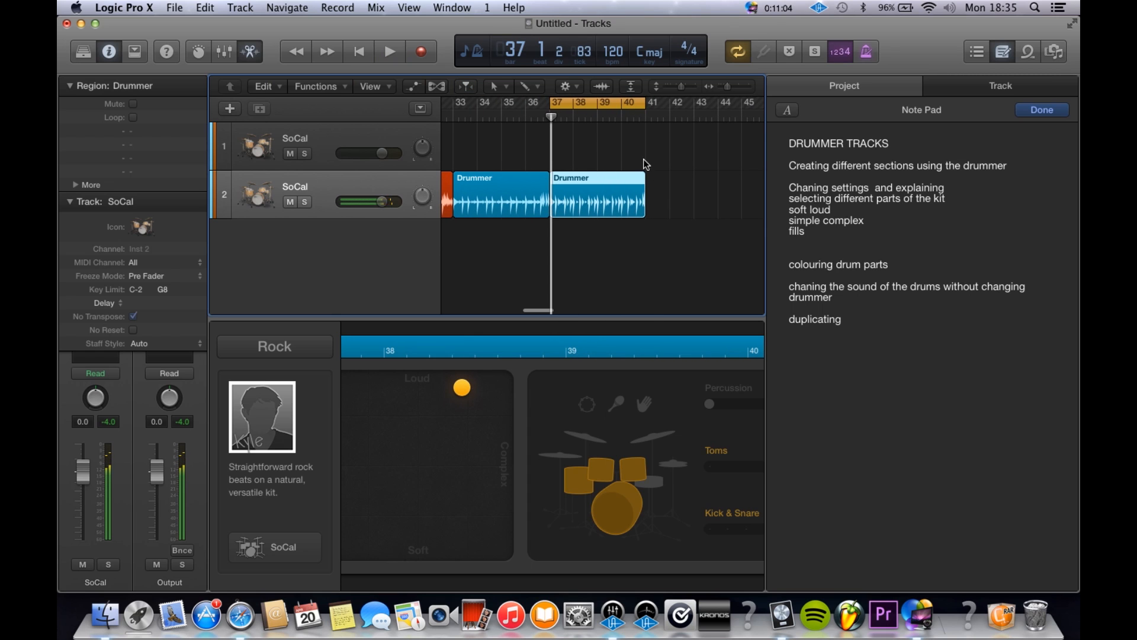
Step: Turn off the cycle range and play from around bar 31 through the end of both blue regions
left_click(615, 107)
left_click(452, 118)
key("space")
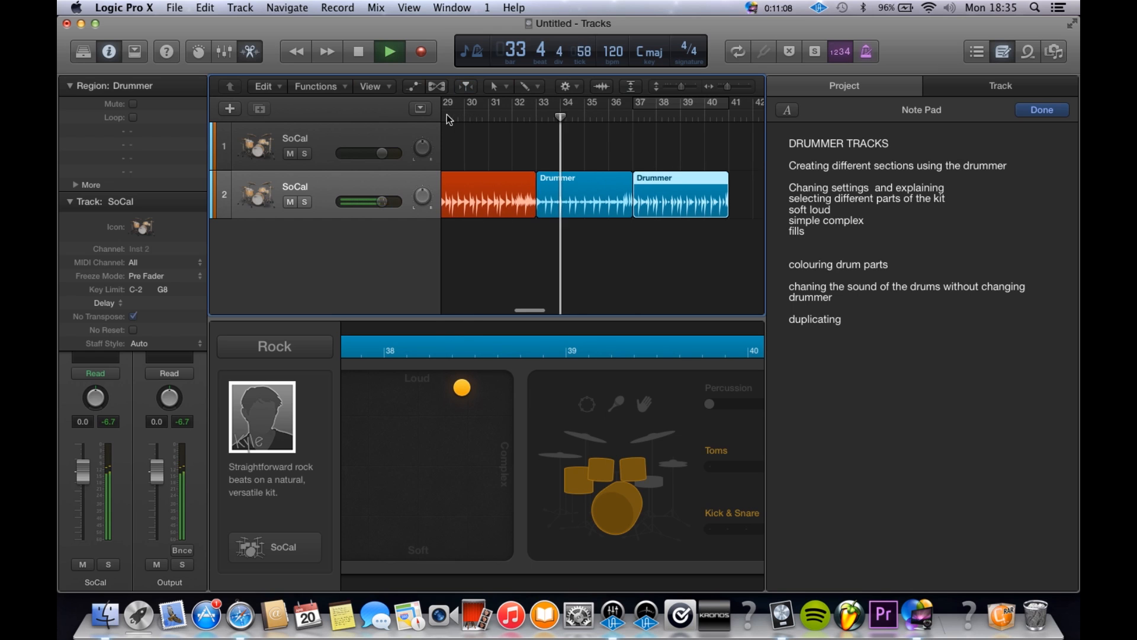
key("space")
left_click(507, 119)
key("space")
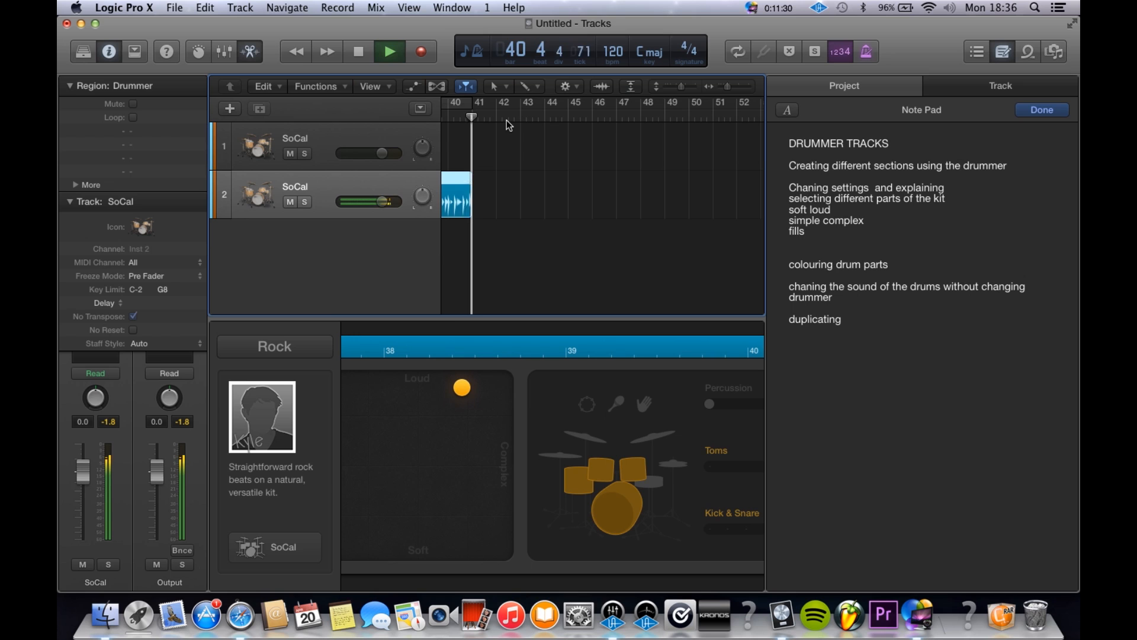
key("space")
Step: Place a copy of the red region at bar 41, directly after the second blue region
scroll(547, 260, "down", 10)
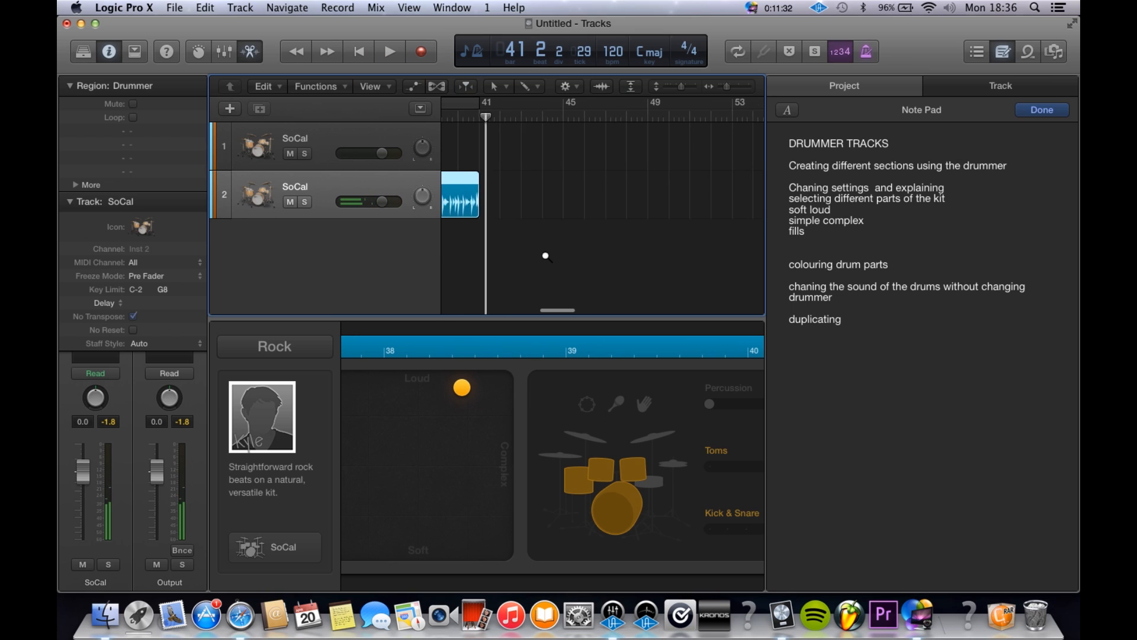
scroll(546, 256, "up", 8)
left_click_drag(548, 203, 642, 211)
scroll(642, 211, "up", 5)
scroll(641, 212, "down", 6)
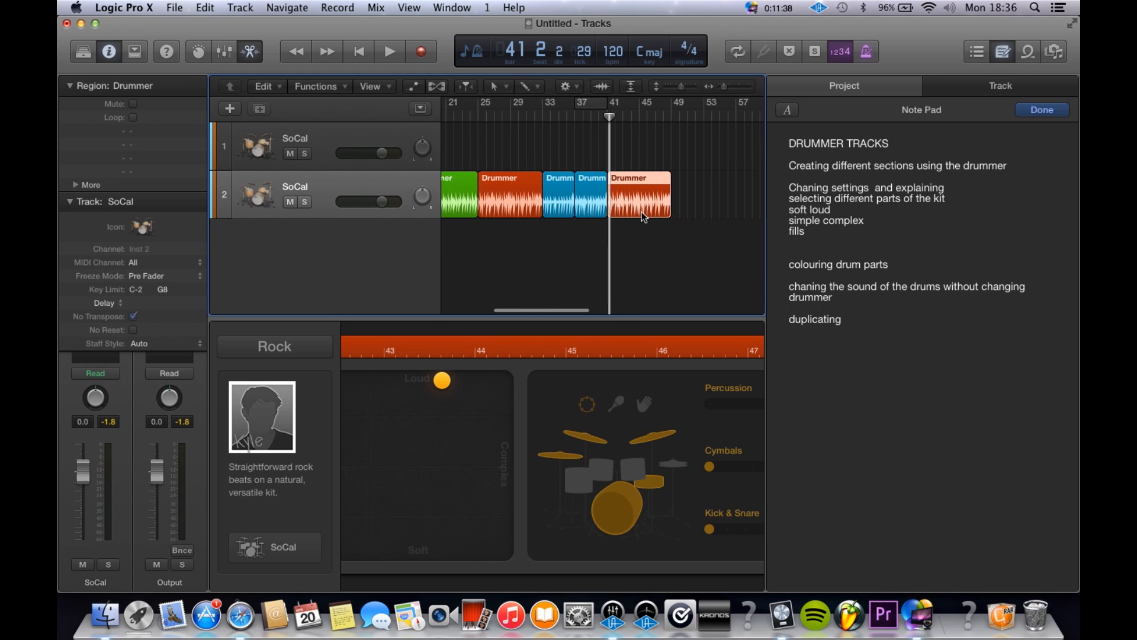
Step: Duplicate the bar 41 red region at bar 49, giving the copy the second cymbal pattern and a simpler feel
left_click(639, 212)
left_click_drag(639, 211, 688, 211)
left_click(752, 466)
left_click_drag(441, 380, 377, 379)
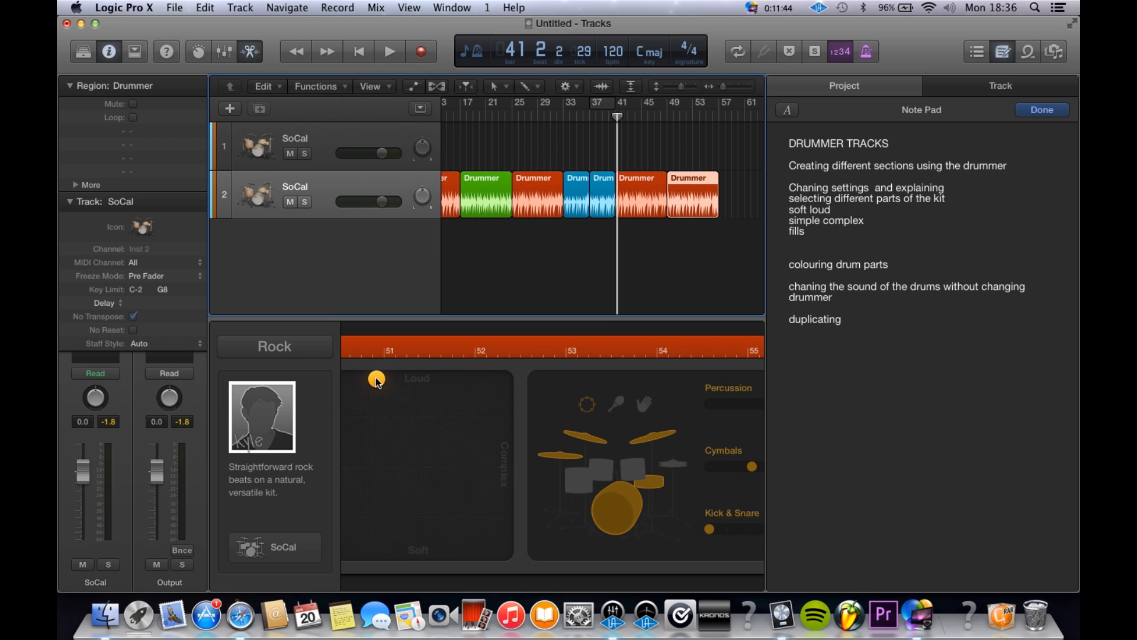
Step: Look over the whole drum arrangement, selecting regions one after another to review the order of the sections
left_click(602, 119)
scroll(640, 175, "down", 5)
scroll(640, 186, "up", 5)
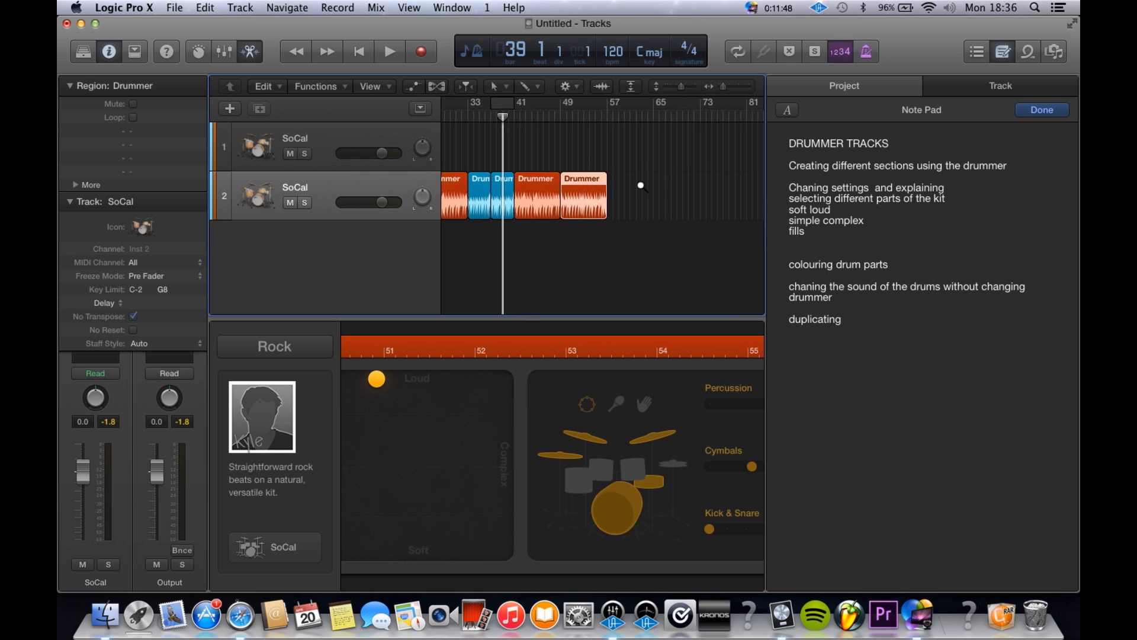
scroll(641, 185, "up", 2)
scroll(641, 186, "left", 5)
left_click(496, 209)
left_click(544, 210)
left_click(595, 207)
left_click(647, 205)
scroll(737, 228, "right", 5)
left_click(649, 201)
left_click(677, 203)
scroll(678, 204, "up", 5)
scroll(678, 203, "down", 5)
scroll(677, 203, "left", 1)
scroll(677, 203, "down", 2)
scroll(677, 204, "down", 3)
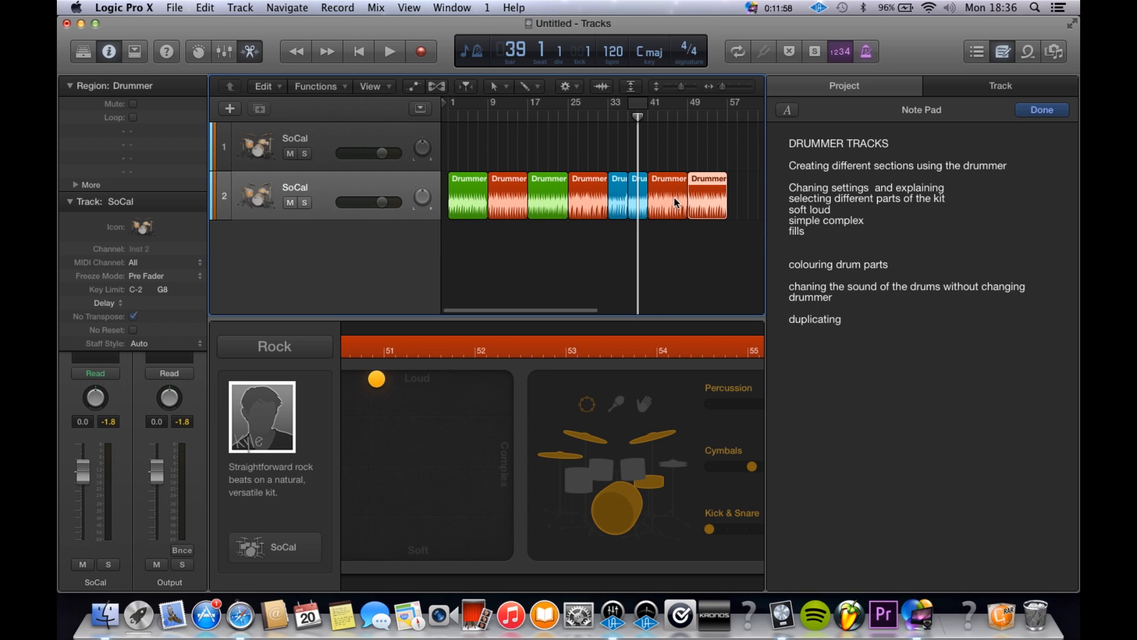
Step: Return the playhead to bar 1 and review the settings of the green, red and blue sections in turn
key("Return")
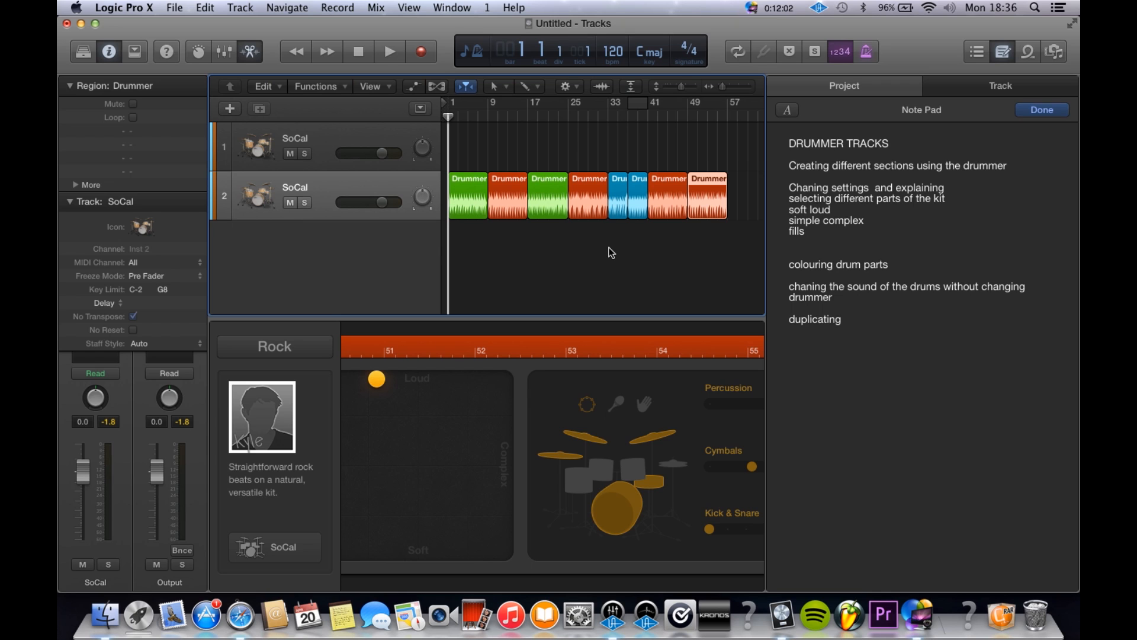
left_click(481, 218)
left_click(585, 201)
left_click(554, 204)
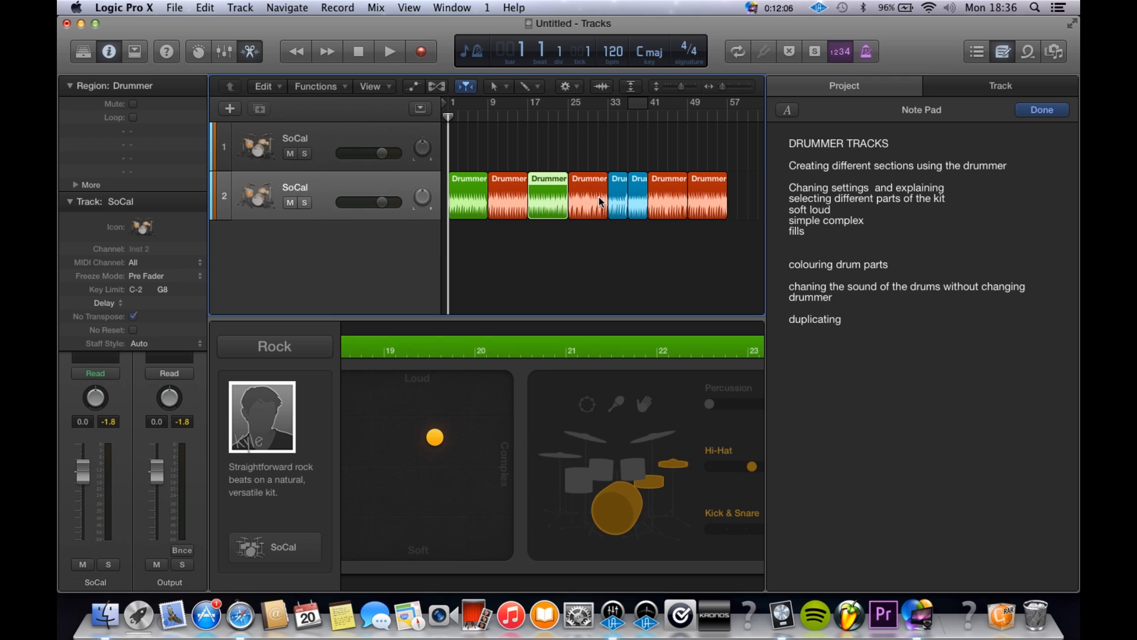
left_click(600, 202)
left_click(618, 198)
left_click(638, 198)
left_click(668, 199)
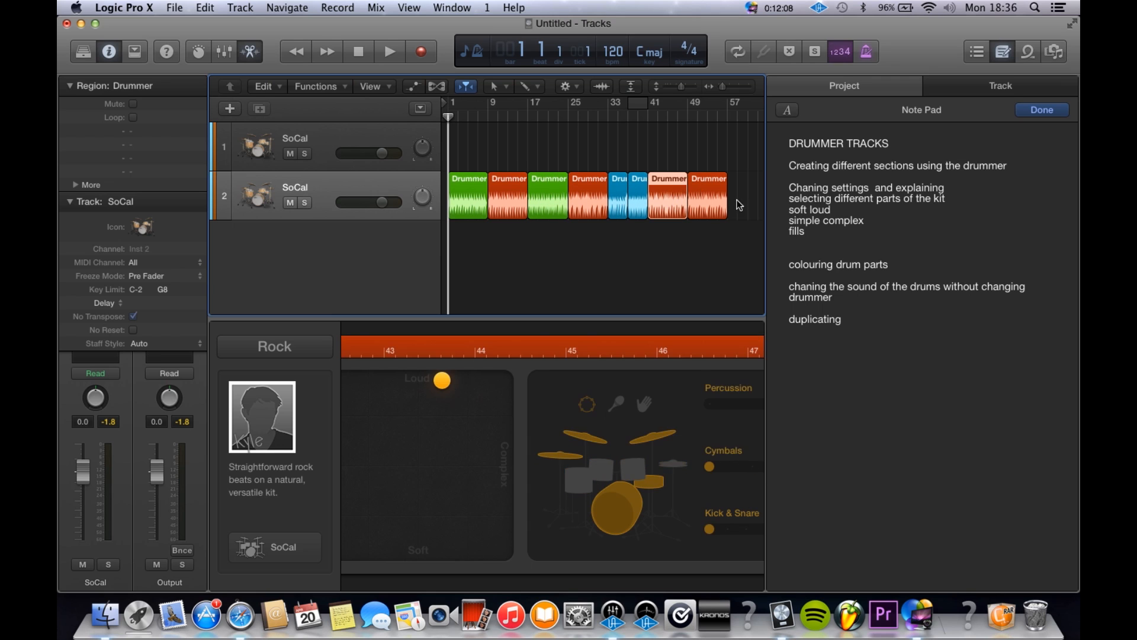
left_click(719, 211)
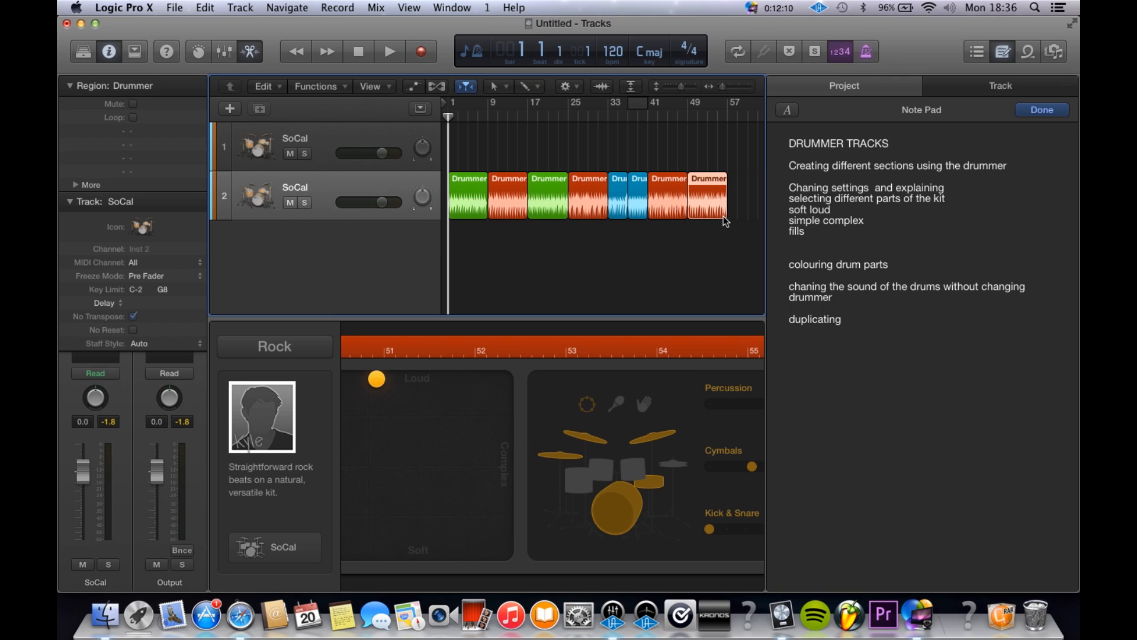
left_click(701, 237)
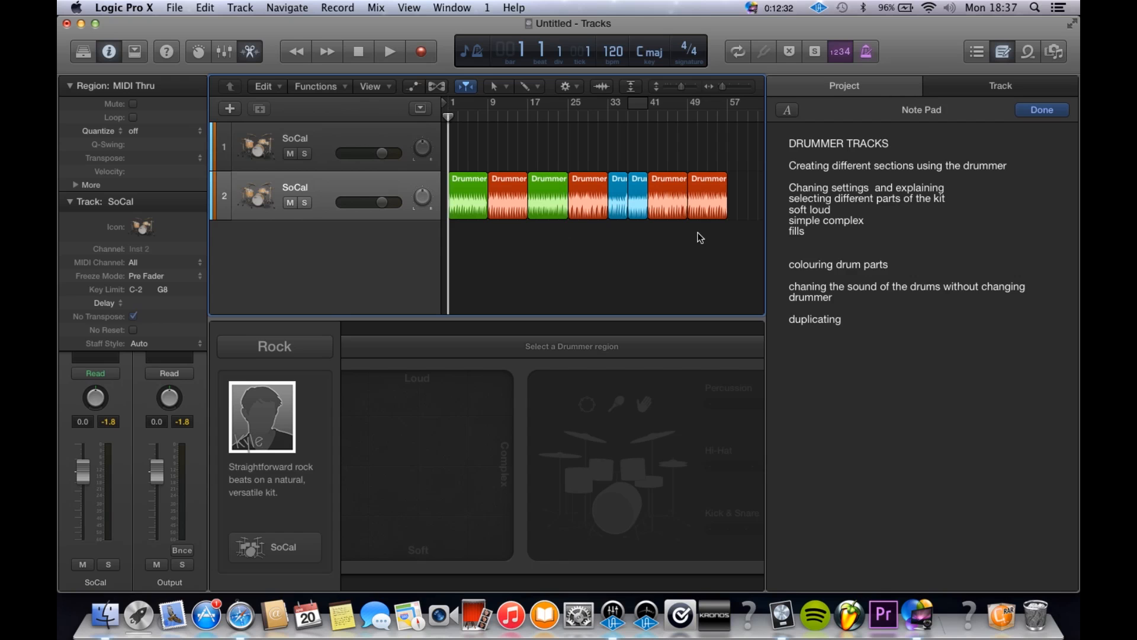
scroll(511, 265, "down", 3)
scroll(511, 265, "up", 5)
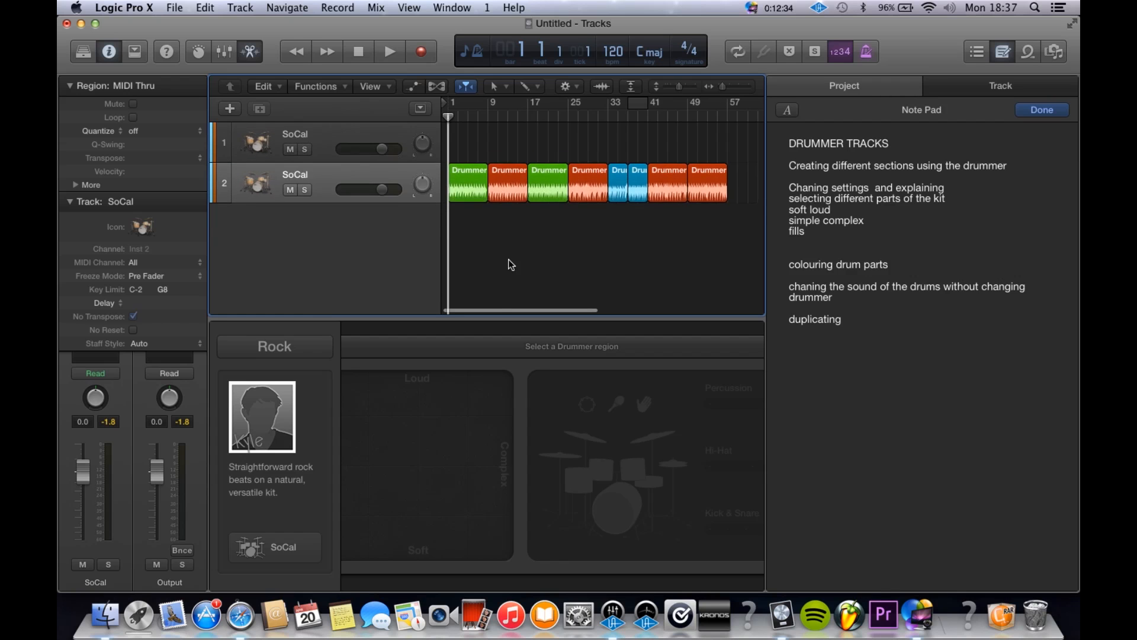
Step: Collapse the region and track parameters so the full channel strip of the second drummer track is in view
scroll(511, 265, "up", 2)
scroll(511, 265, "down", 3)
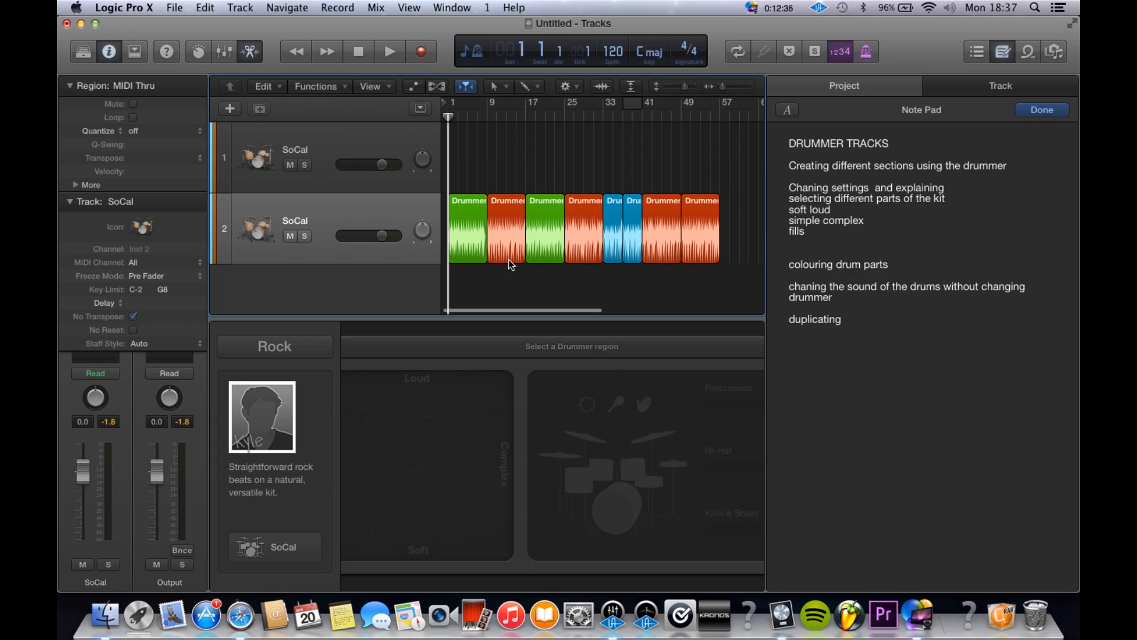
left_click(70, 202)
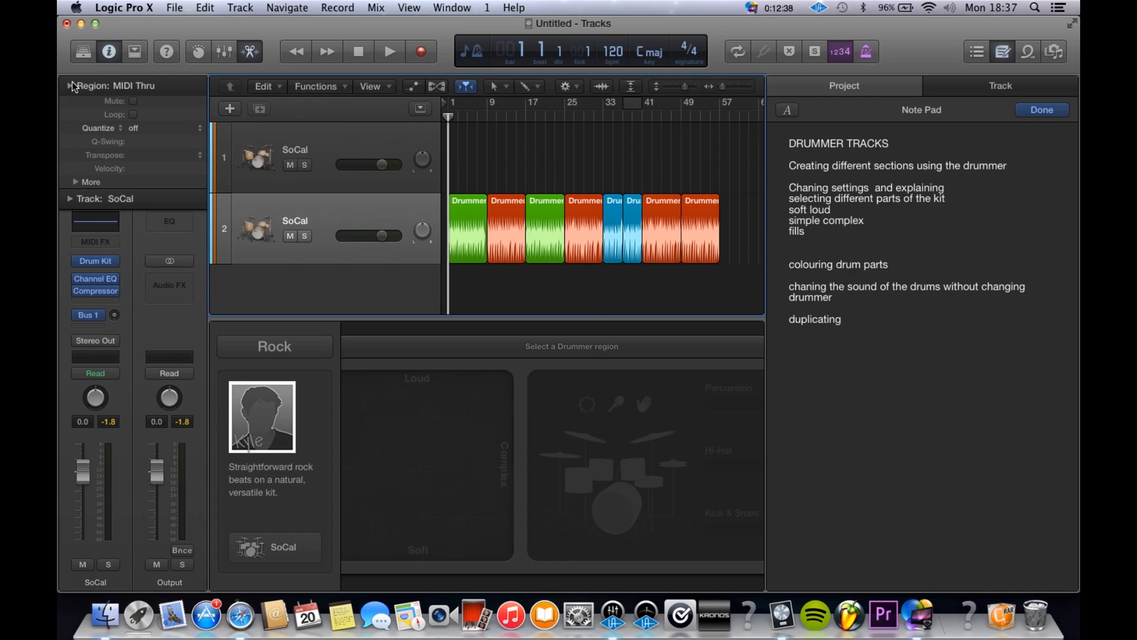
left_click(71, 86)
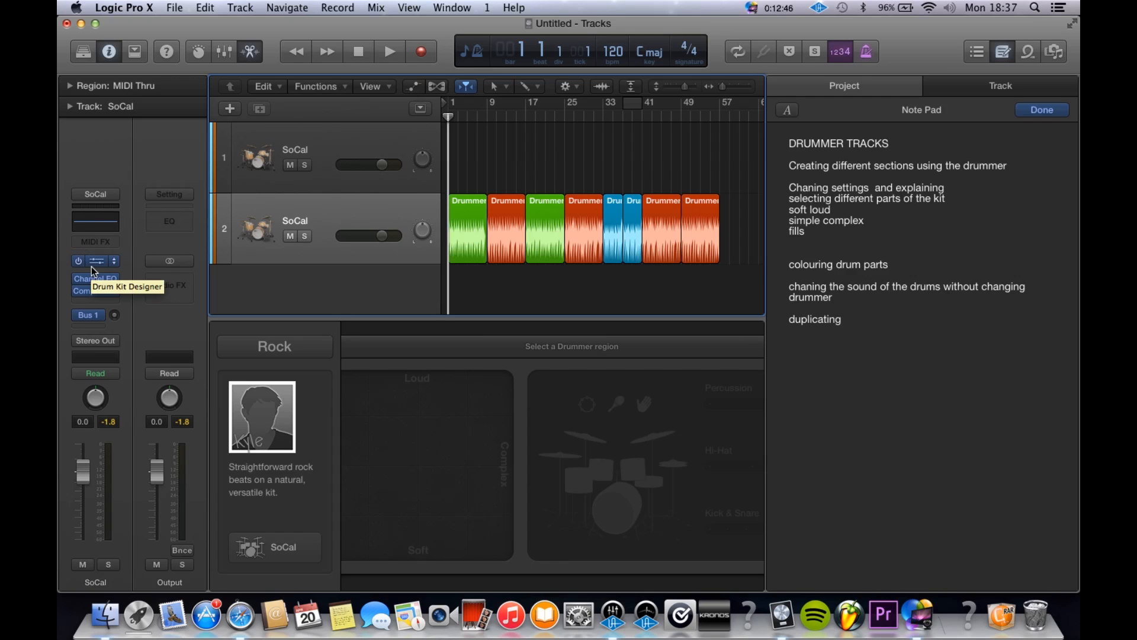
left_click(274, 348)
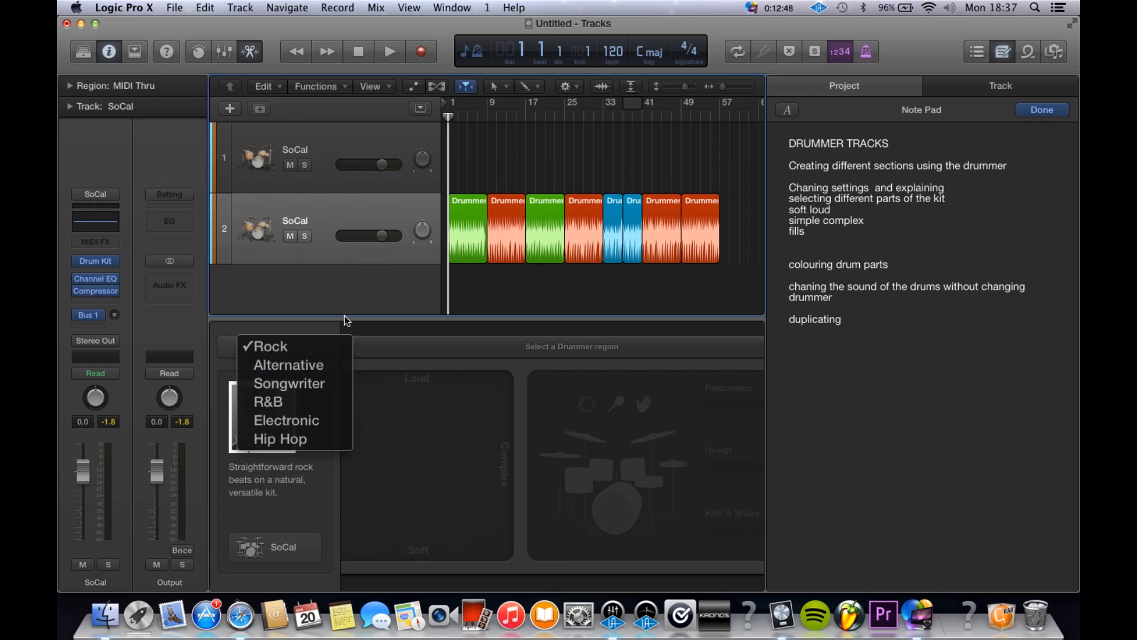
left_click(497, 310)
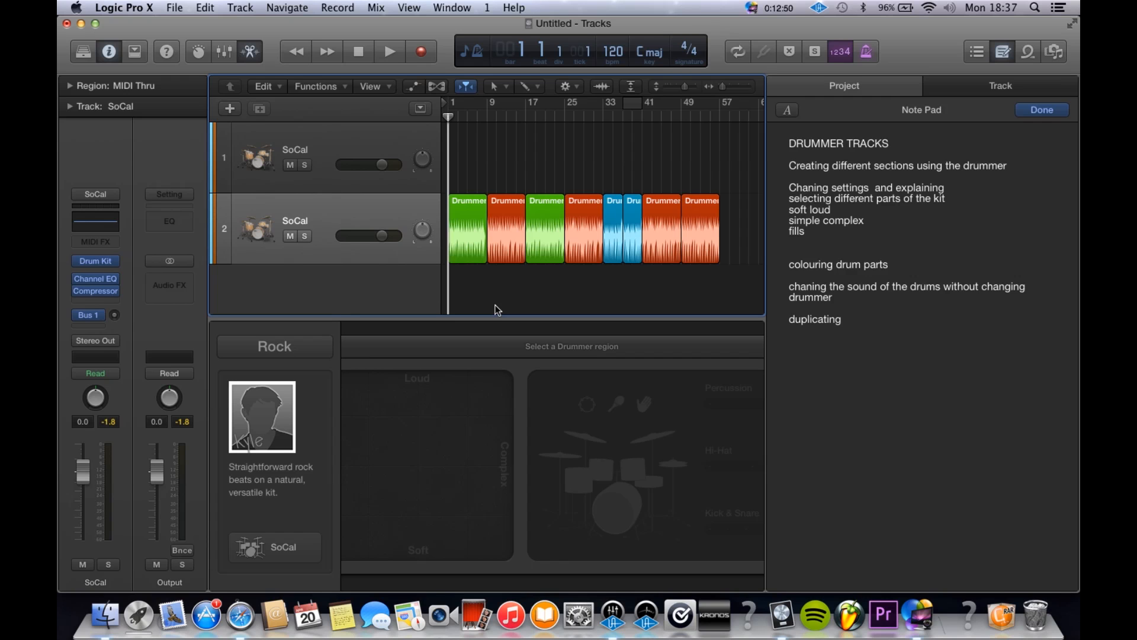
Step: Open Drum Kit Designer for the second track, audition the SoCal kit briefly and look over the available kit presets
left_click(97, 261)
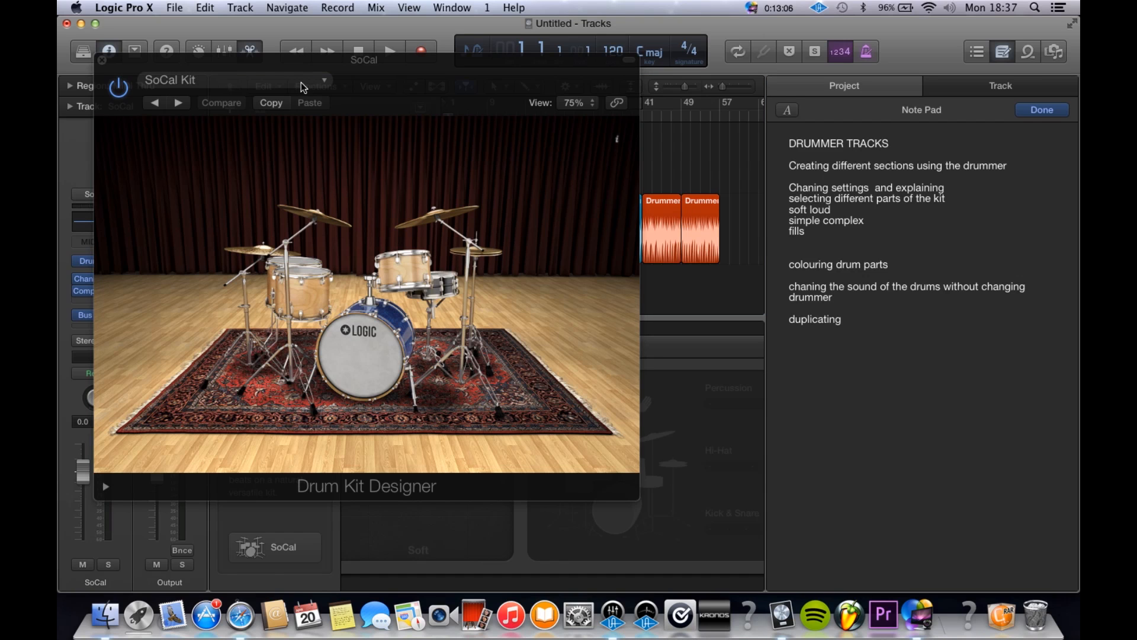
left_click(306, 82)
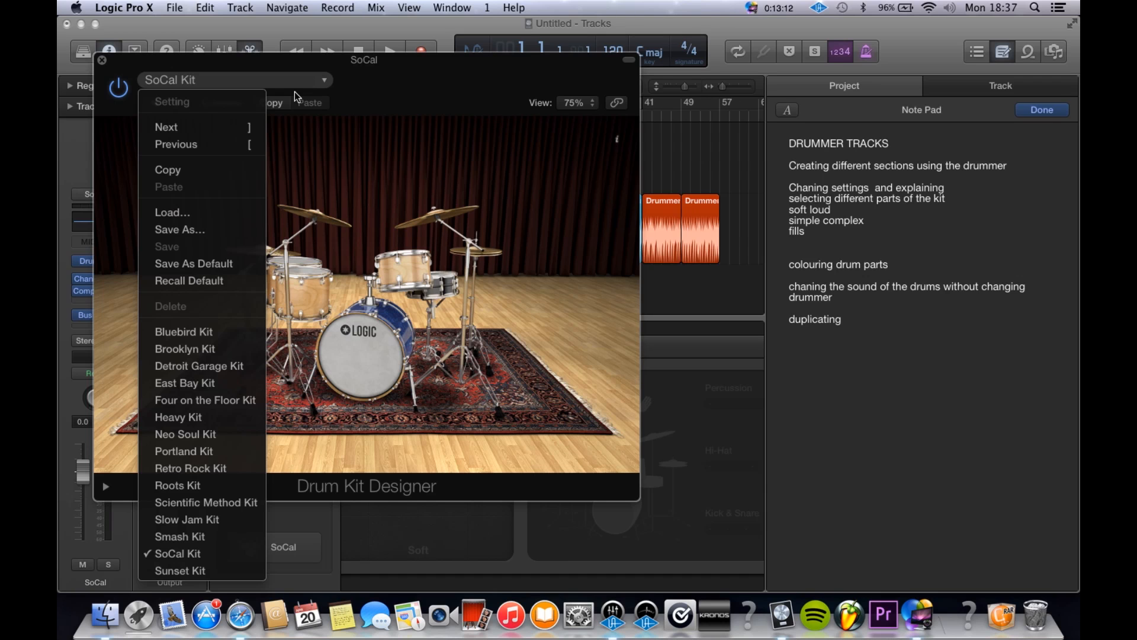
left_click(296, 97)
left_click_drag(340, 59, 422, 269)
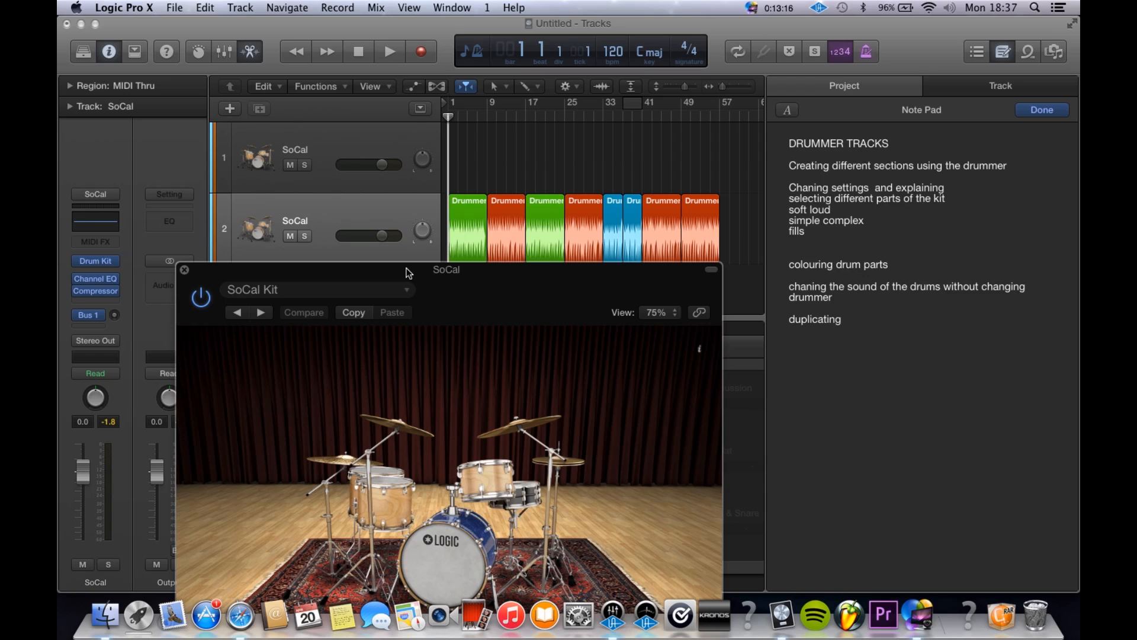
key("space")
key("space")
left_click(393, 291)
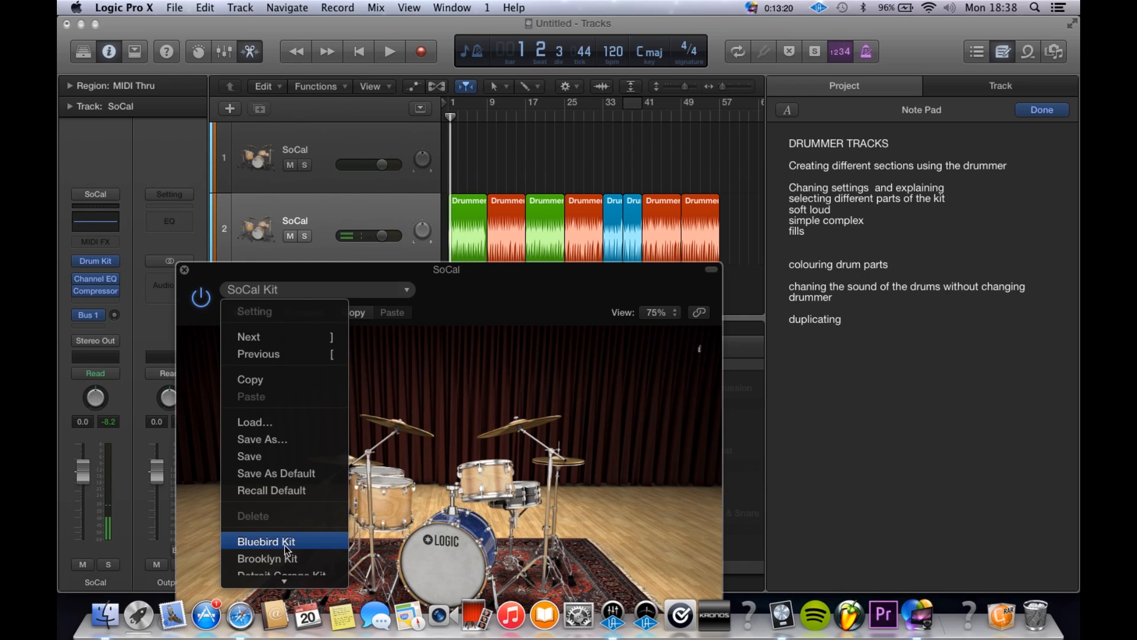
left_click(501, 179)
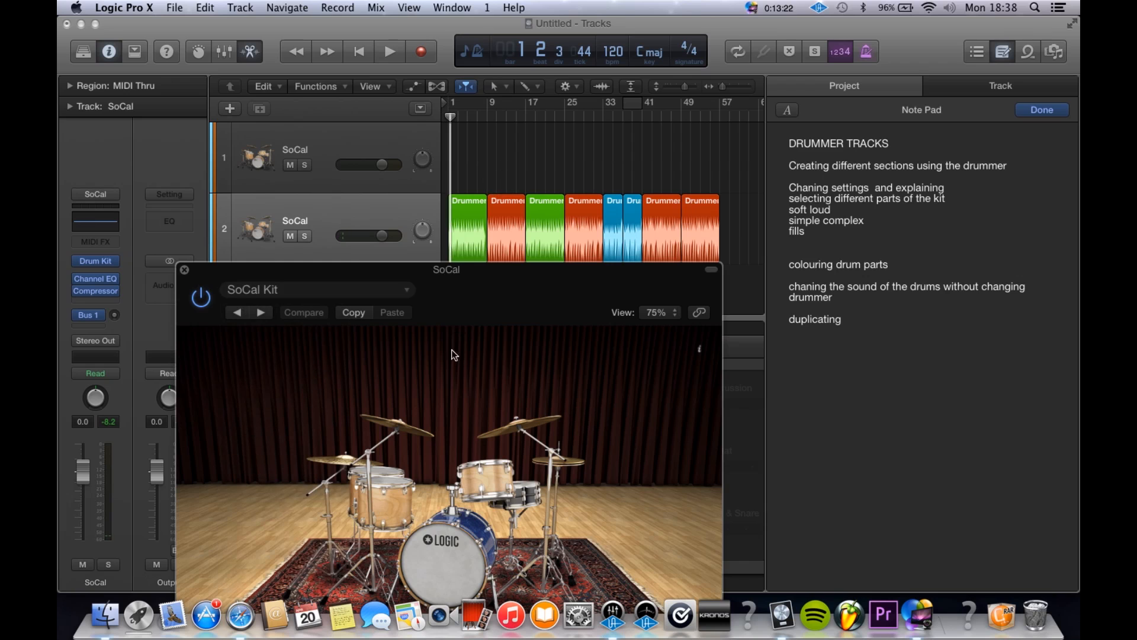
Step: Open the sound library with its Drum Kit patches and move the Drum Kit Designer window clear of it
left_click_drag(498, 314, 540, 69)
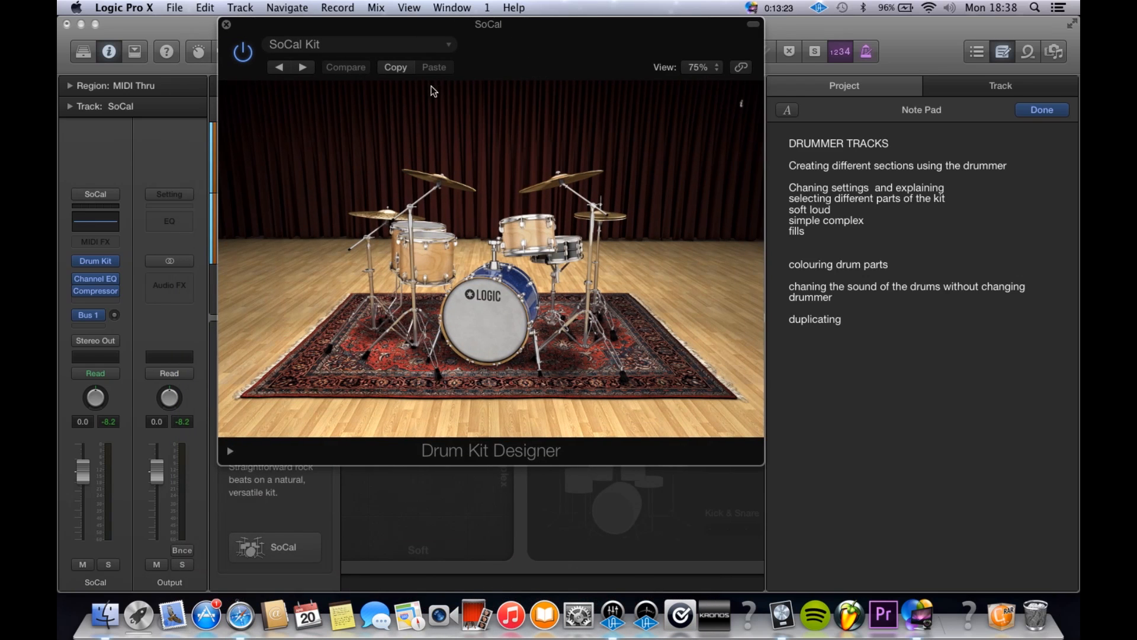
left_click(437, 52)
left_click(92, 115)
left_click(93, 54)
left_click_drag(391, 31, 529, 81)
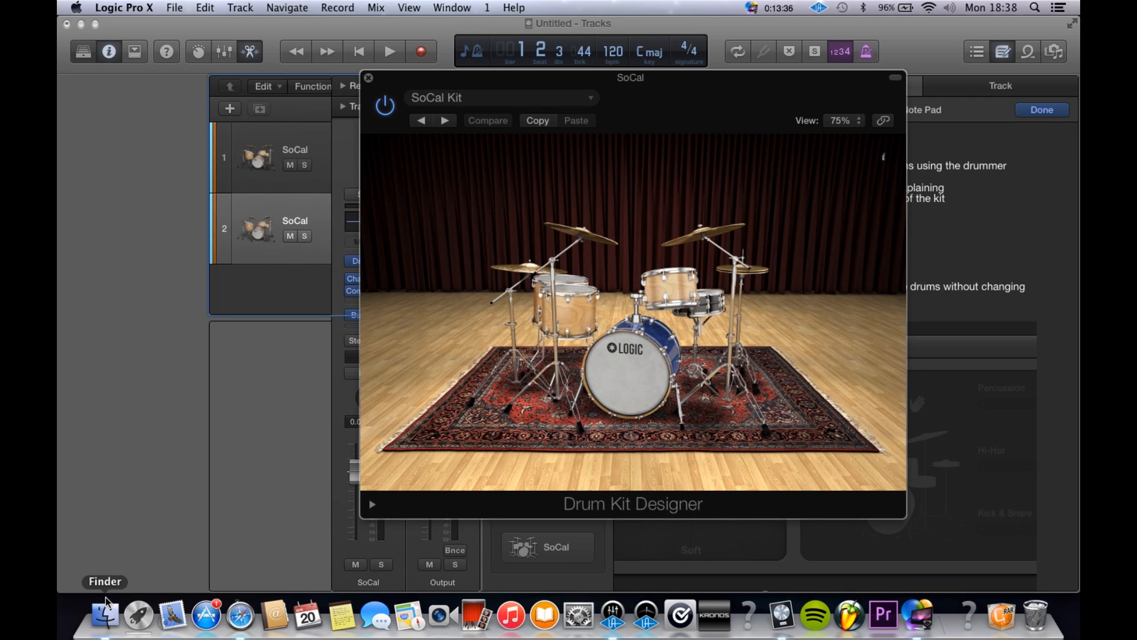
key("y")
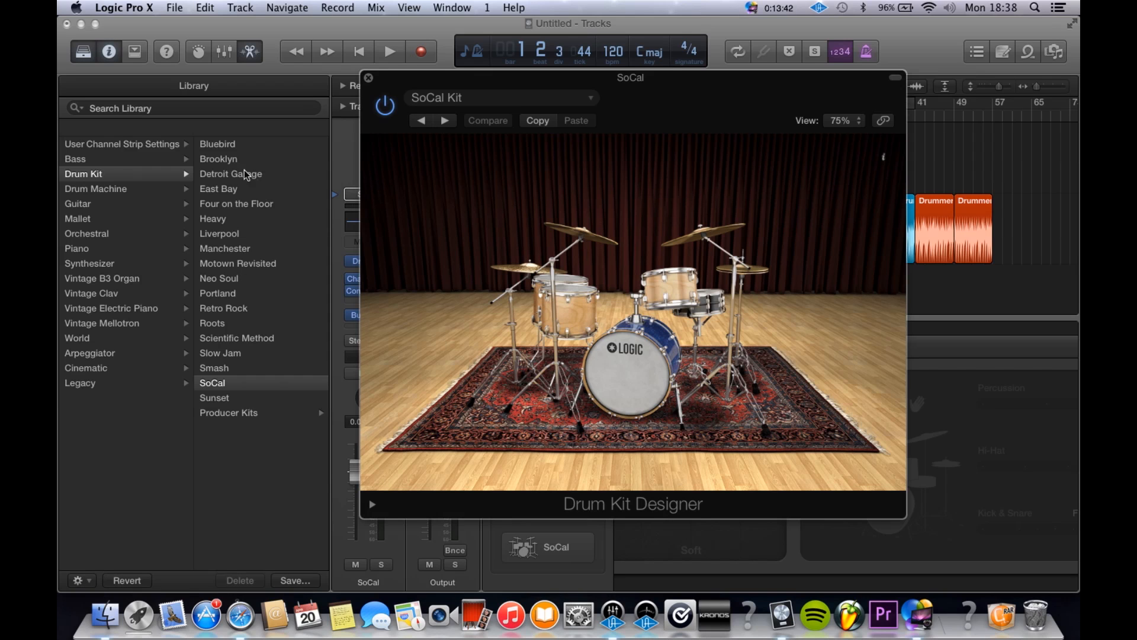
Step: Load the Bluebird kit on the second track and audition the green, red and blue sections with it
left_click(231, 145)
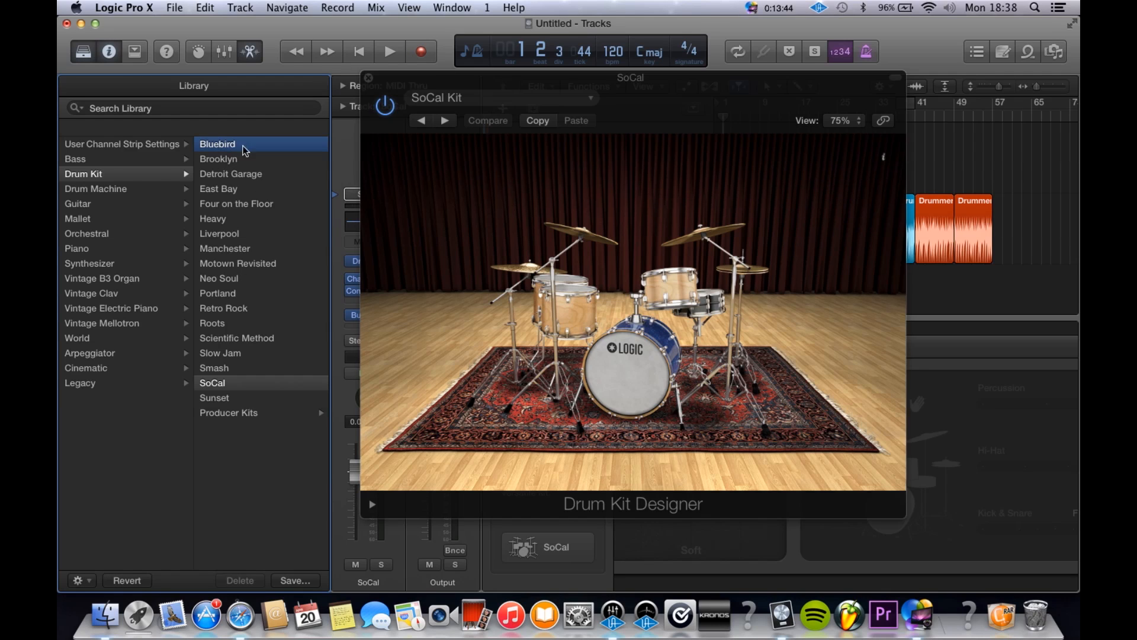
left_click_drag(501, 83, 485, 187)
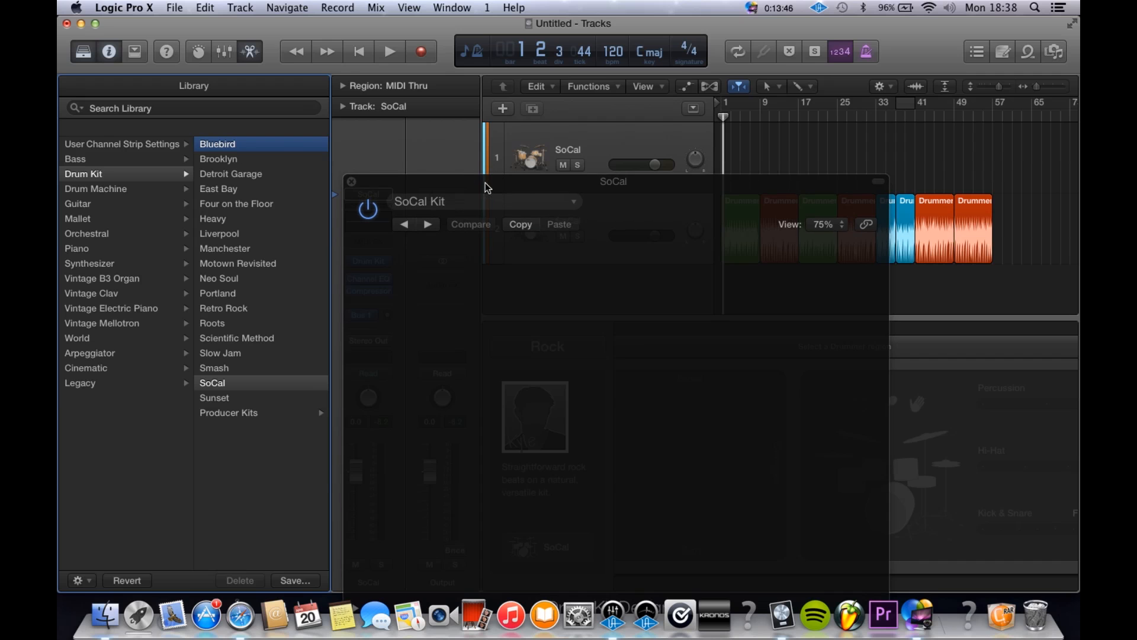
key("space")
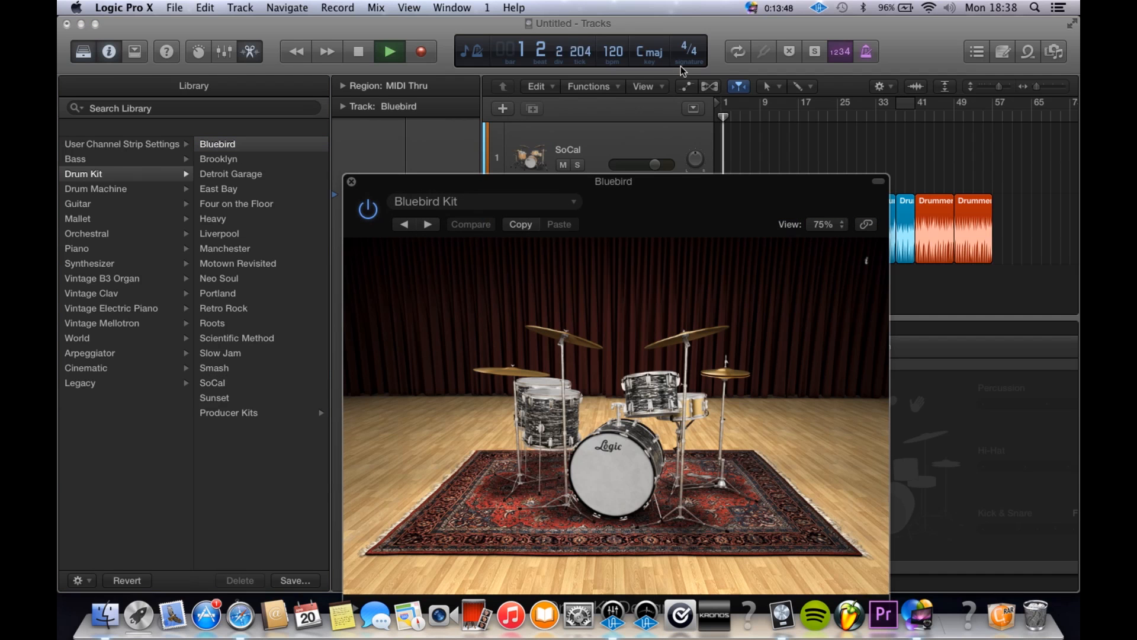
left_click(720, 202)
left_click_drag(720, 203, 632, 309)
left_click(768, 111)
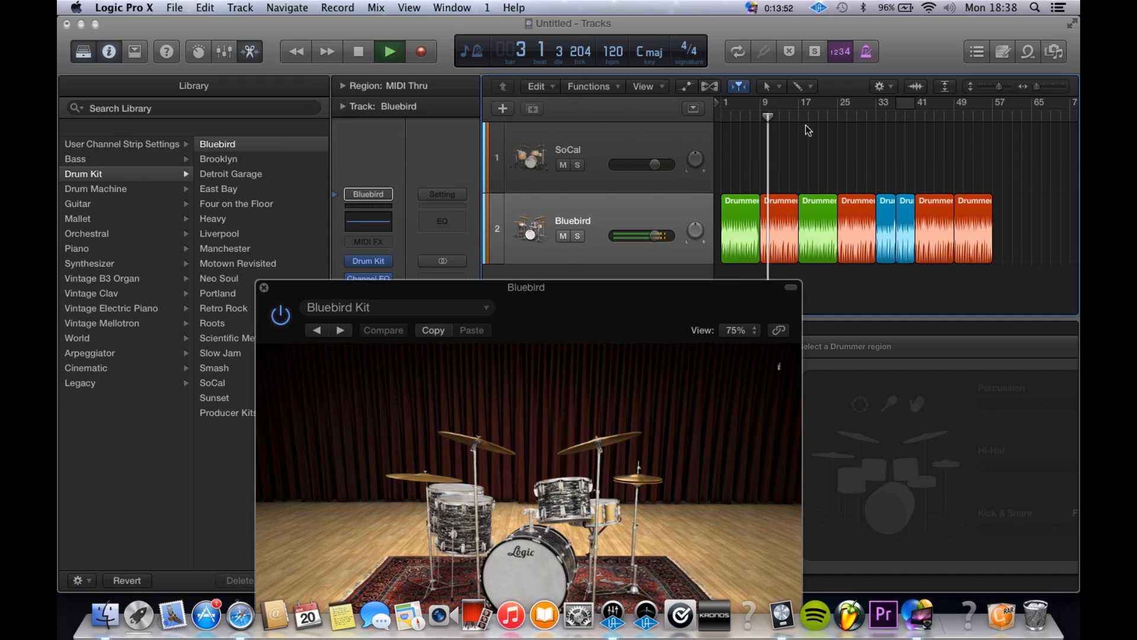
left_click(881, 121)
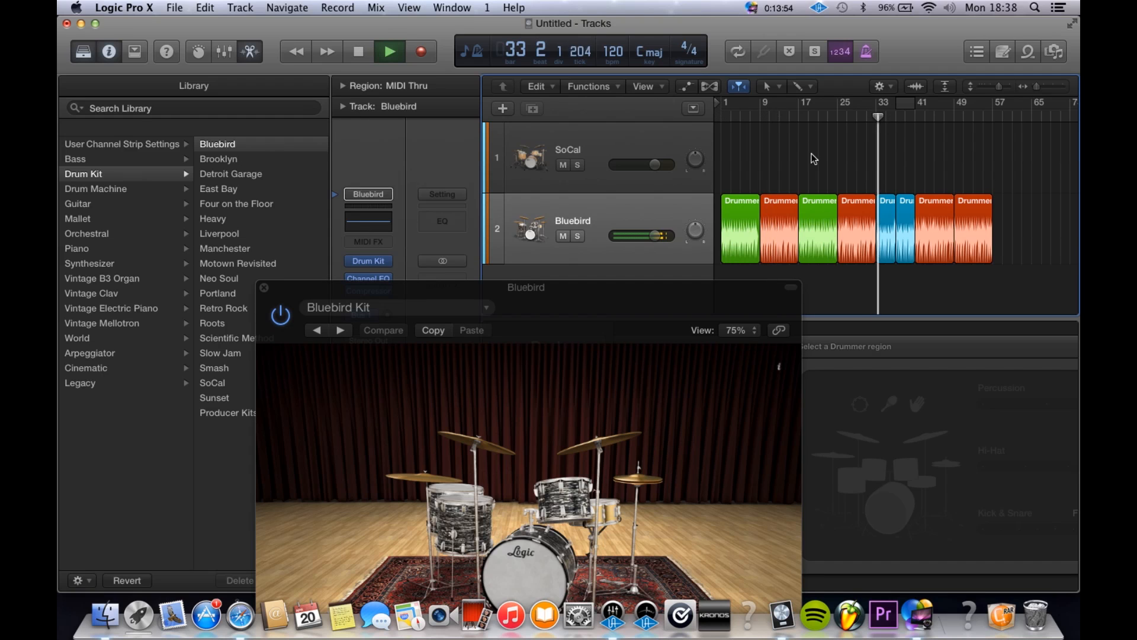
key("space")
Step: Load the Manchester kit, audition it on the second red section and close Drum Kit Designer
left_click(255, 248)
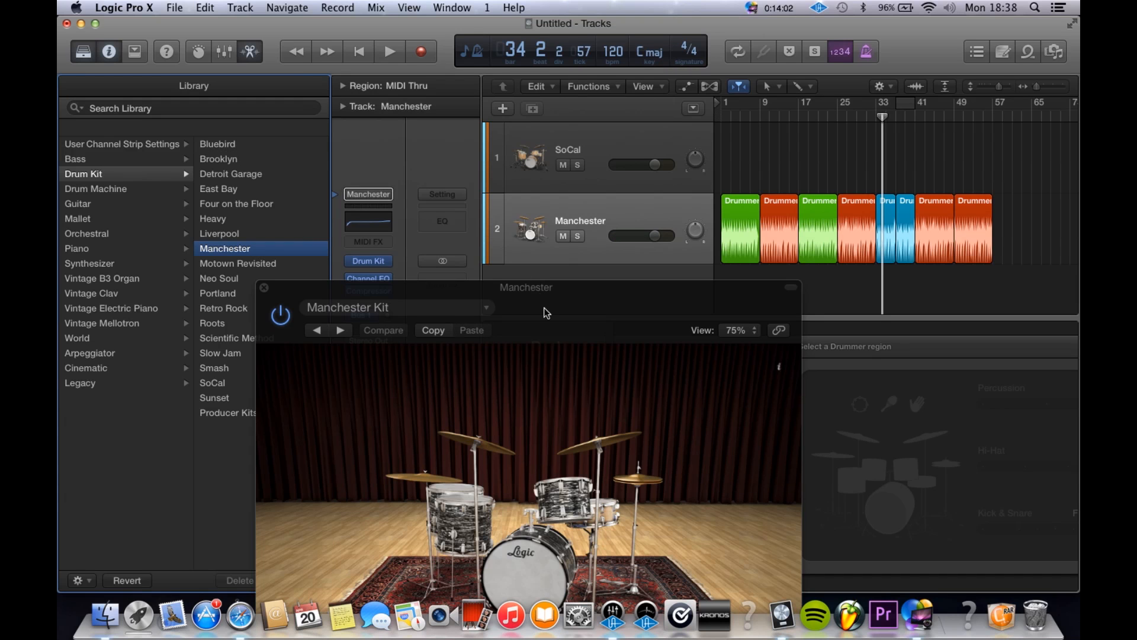
left_click_drag(541, 296, 531, 142)
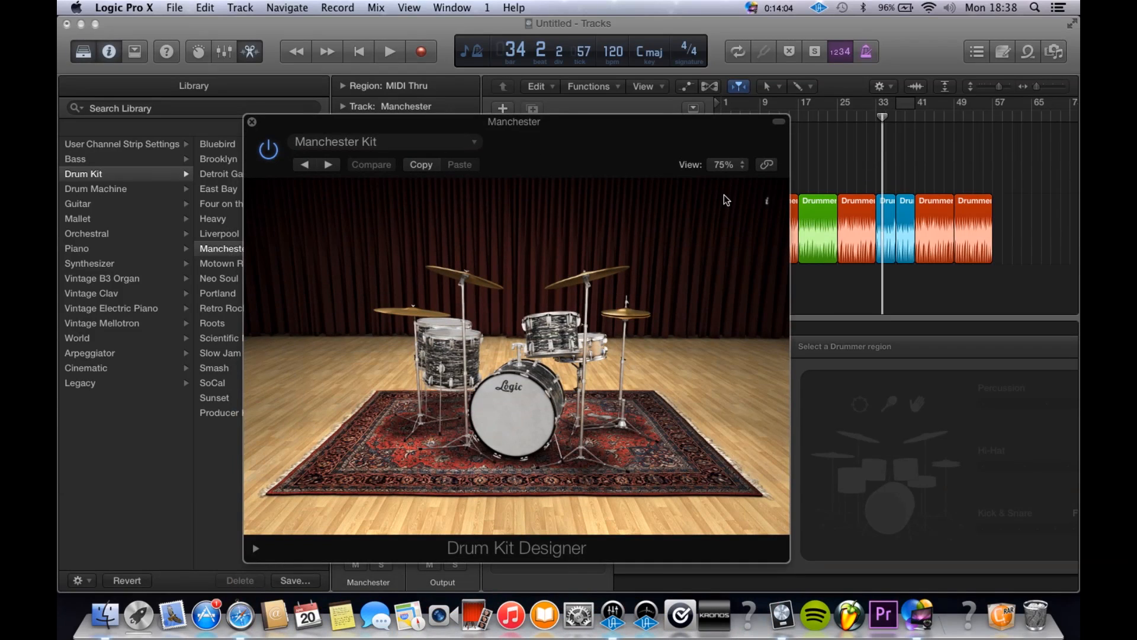
left_click(846, 119)
key("space")
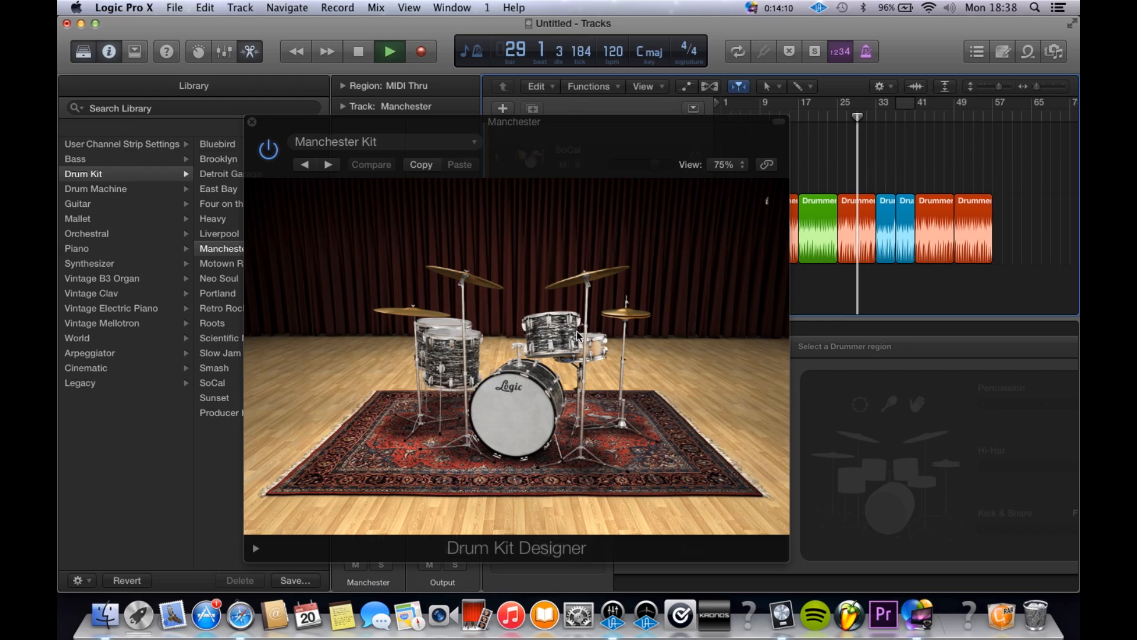
key("space")
left_click(605, 349)
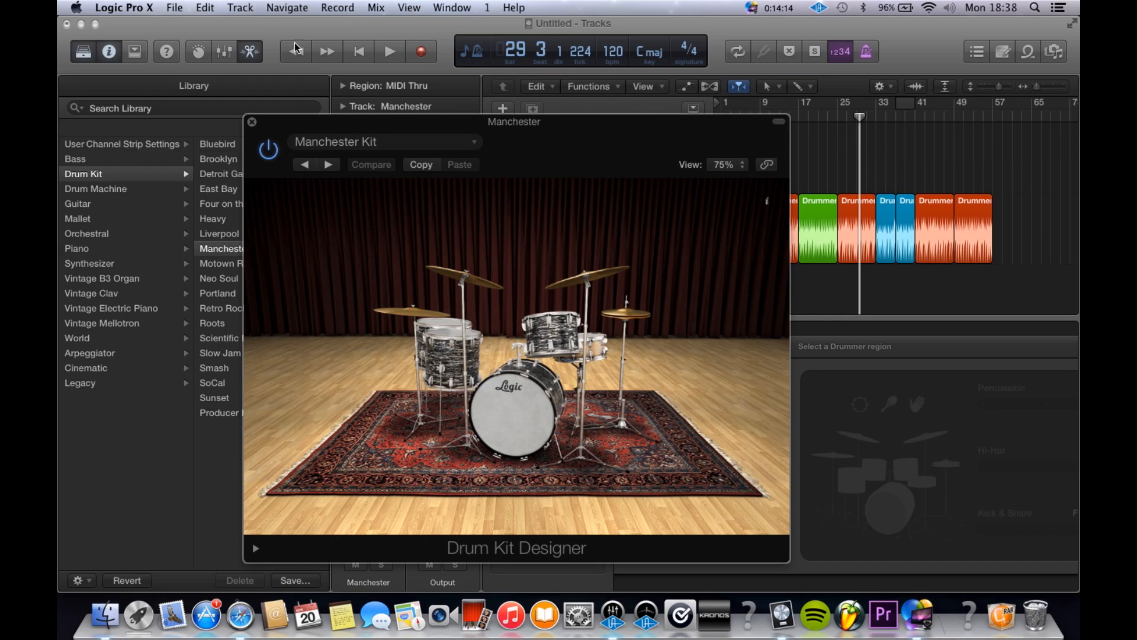
left_click(253, 122)
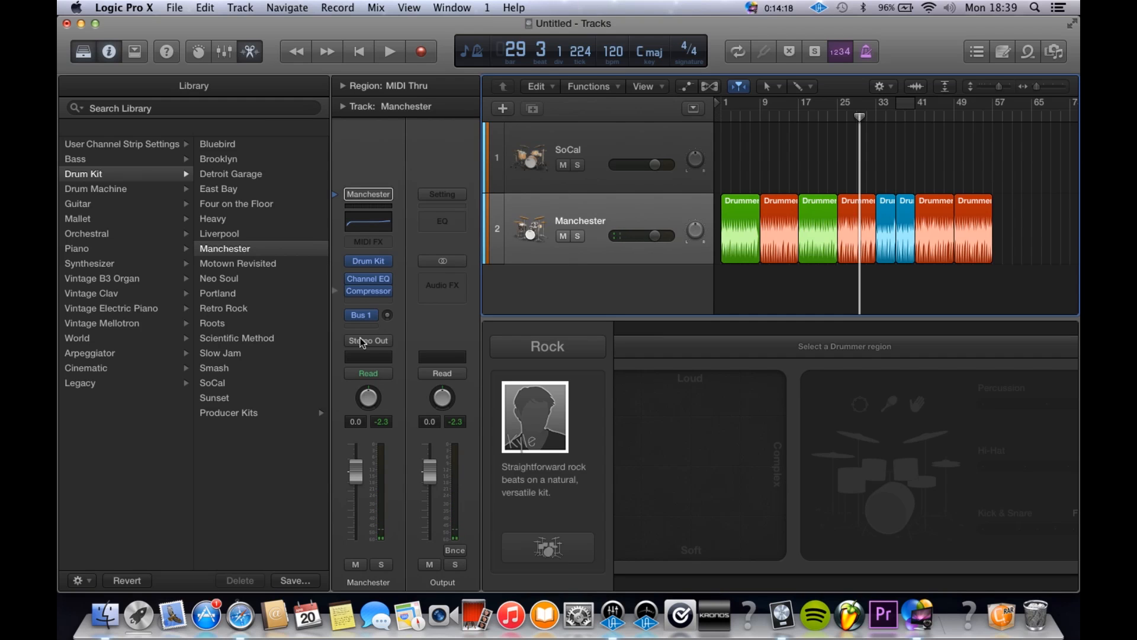
Step: Insert a stereo SilverVerb reverb after the compressor on the Manchester channel strip
left_click(370, 298)
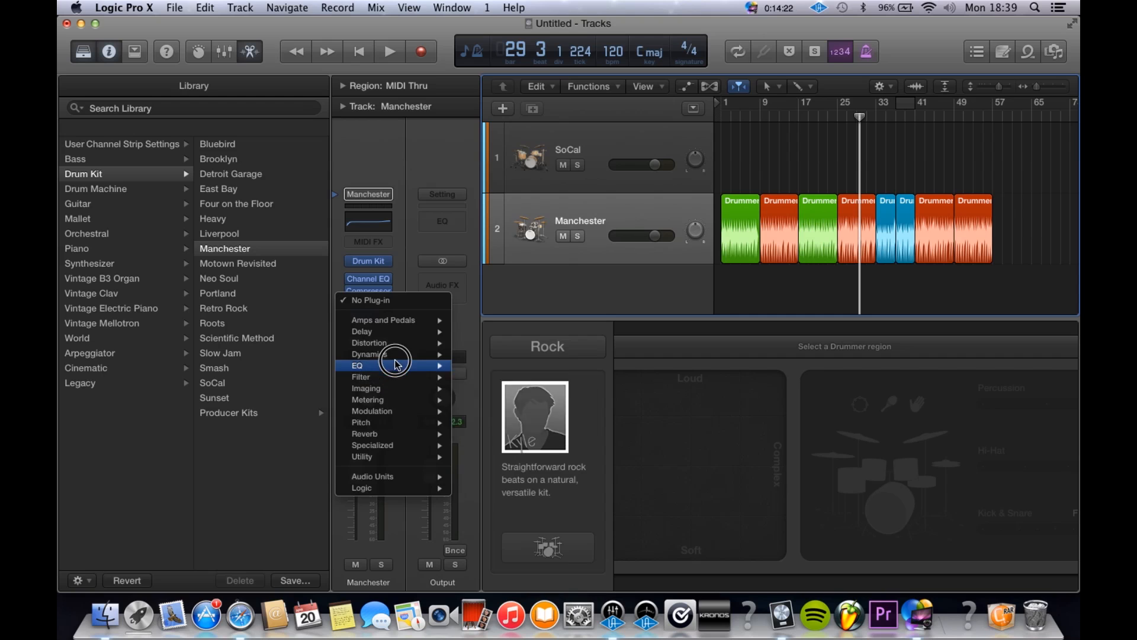
mouse_move(412, 368)
mouse_move(432, 437)
mouse_move(495, 447)
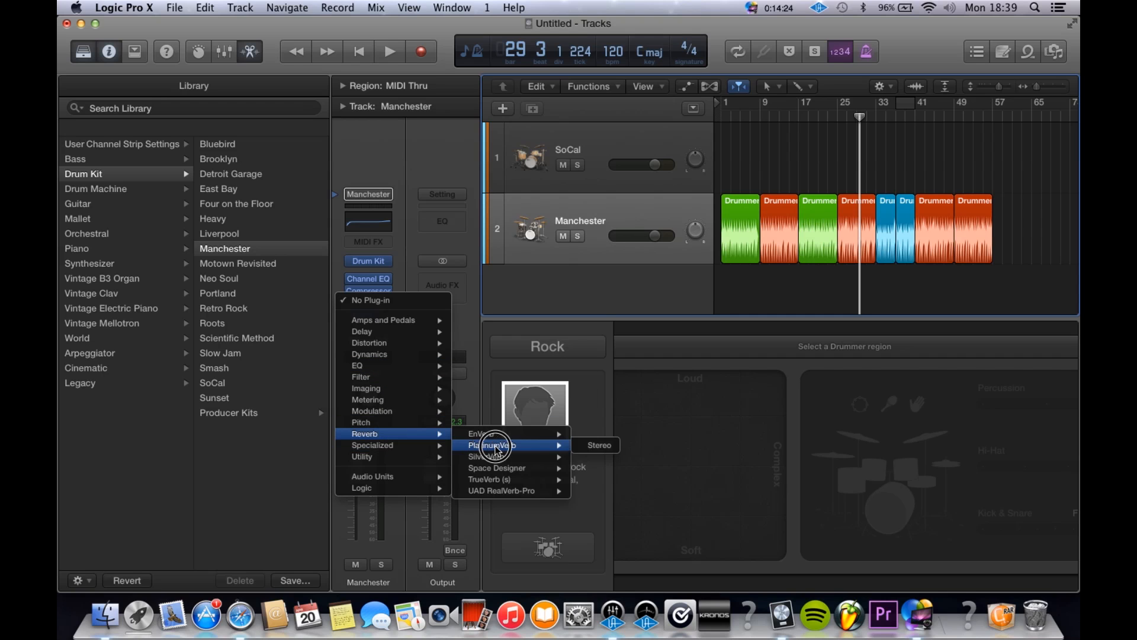
left_click(589, 460)
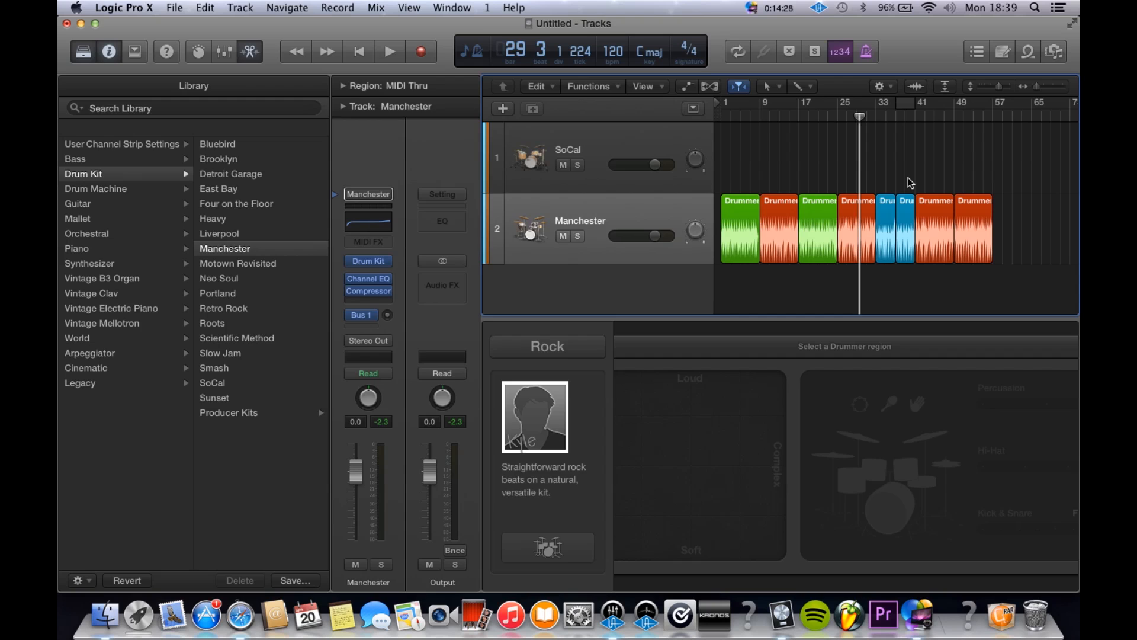
left_click(205, 158)
Step: Set the SilverVerb mix to 29% while playing from the first red section, then close the plug-in and stop playback
left_click(767, 118)
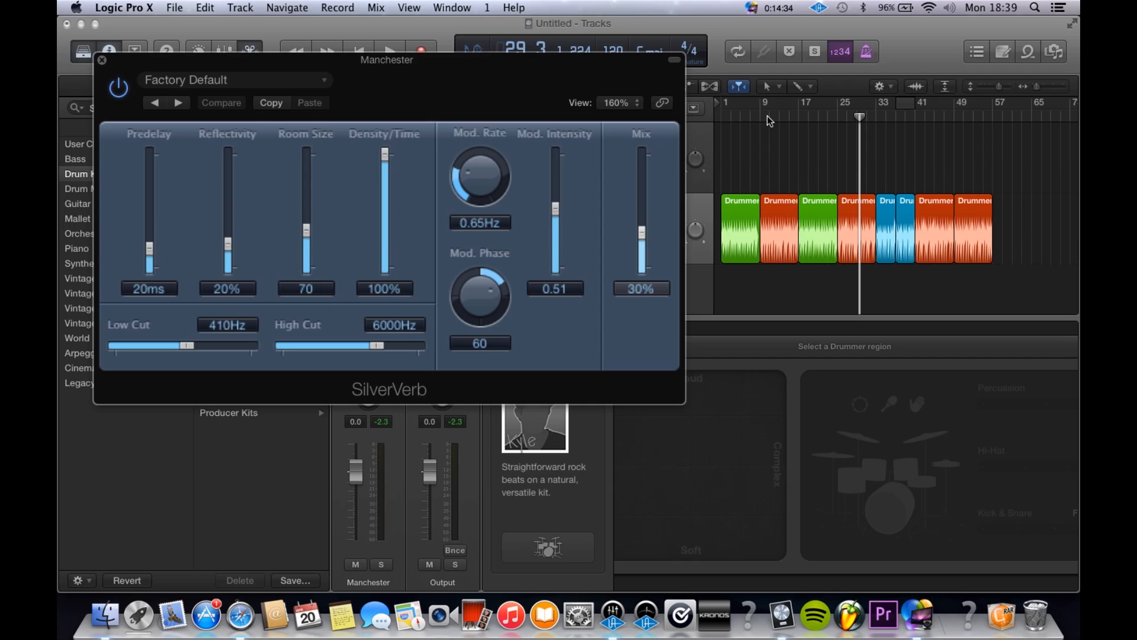
double_click(767, 115)
left_click_drag(649, 198, 642, 234)
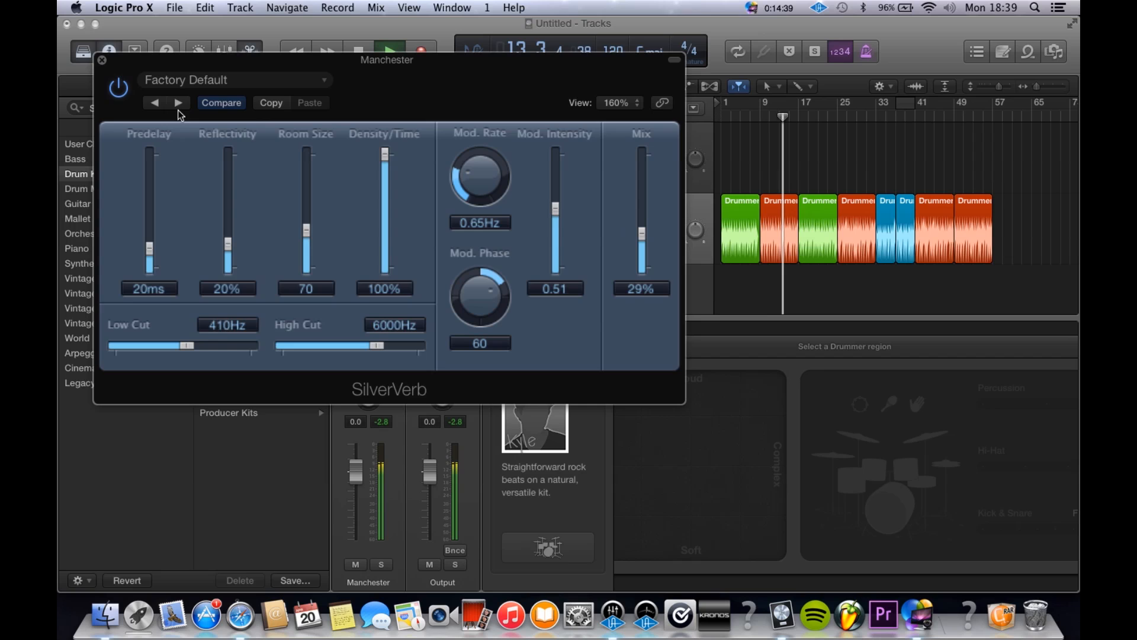
left_click(103, 61)
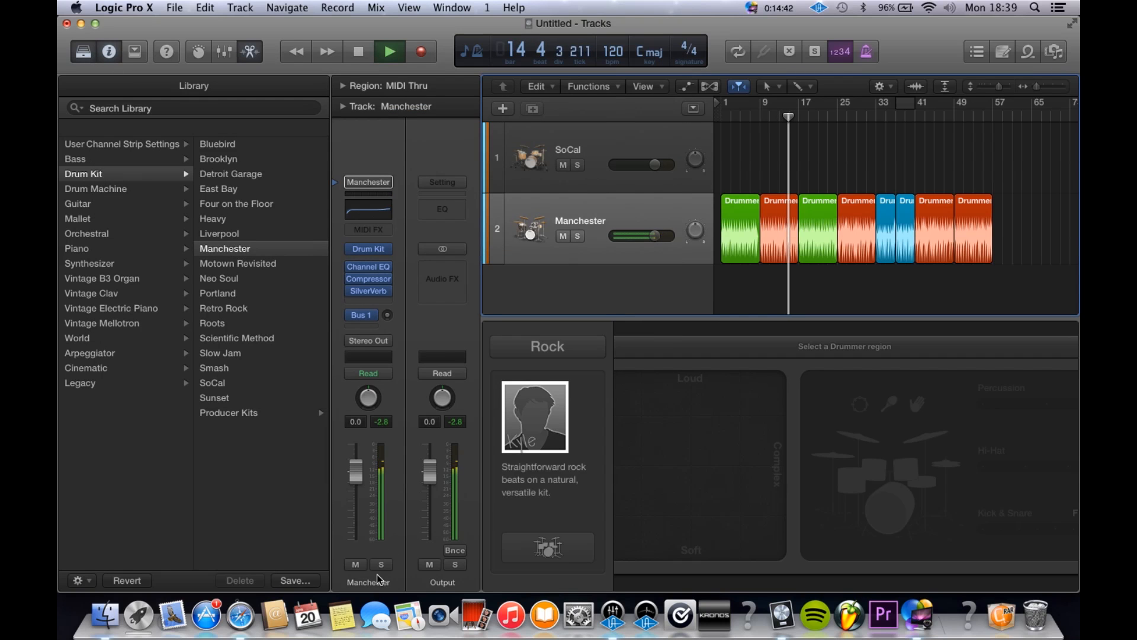
key("space")
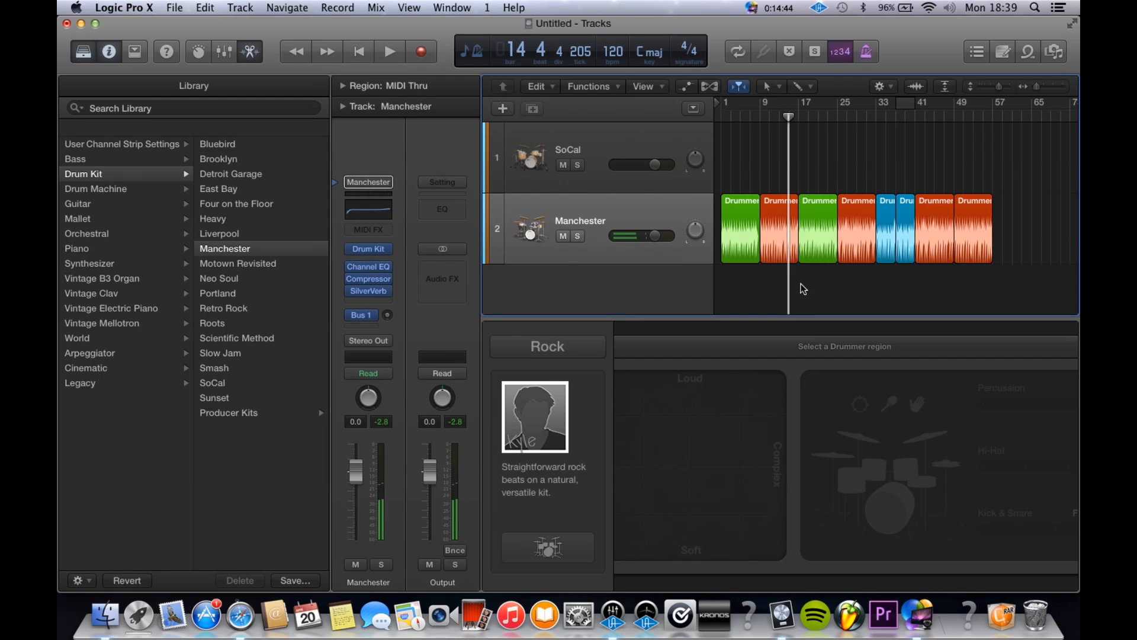
Step: Show the project note pad again and look over the drum arrangement at different zoom levels
left_click(1003, 50)
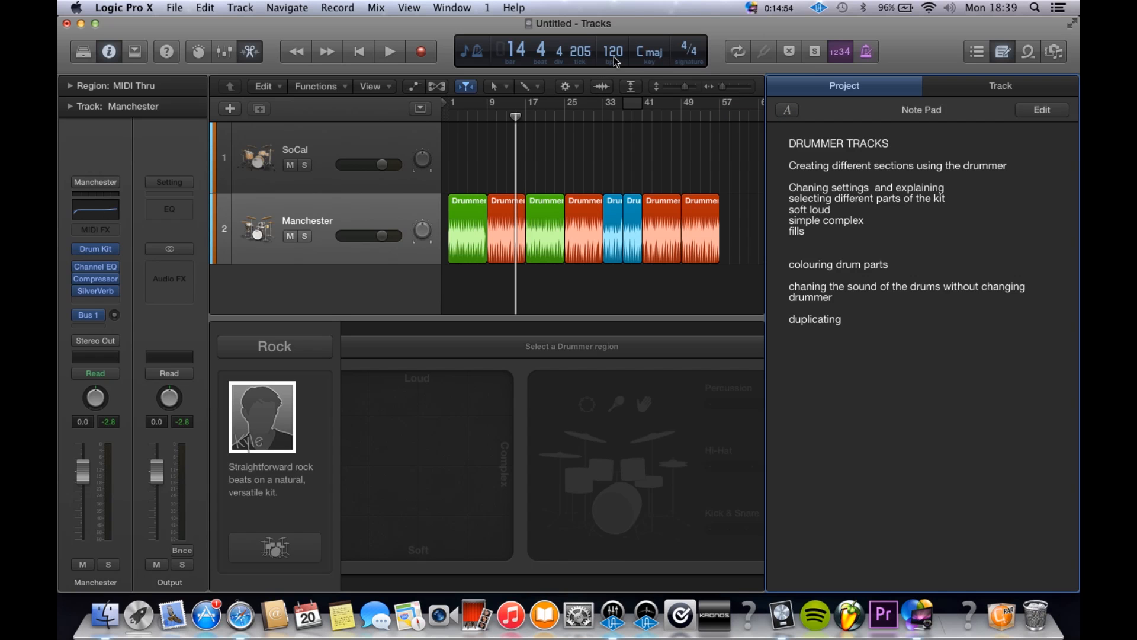
scroll(421, 300, "up", 5)
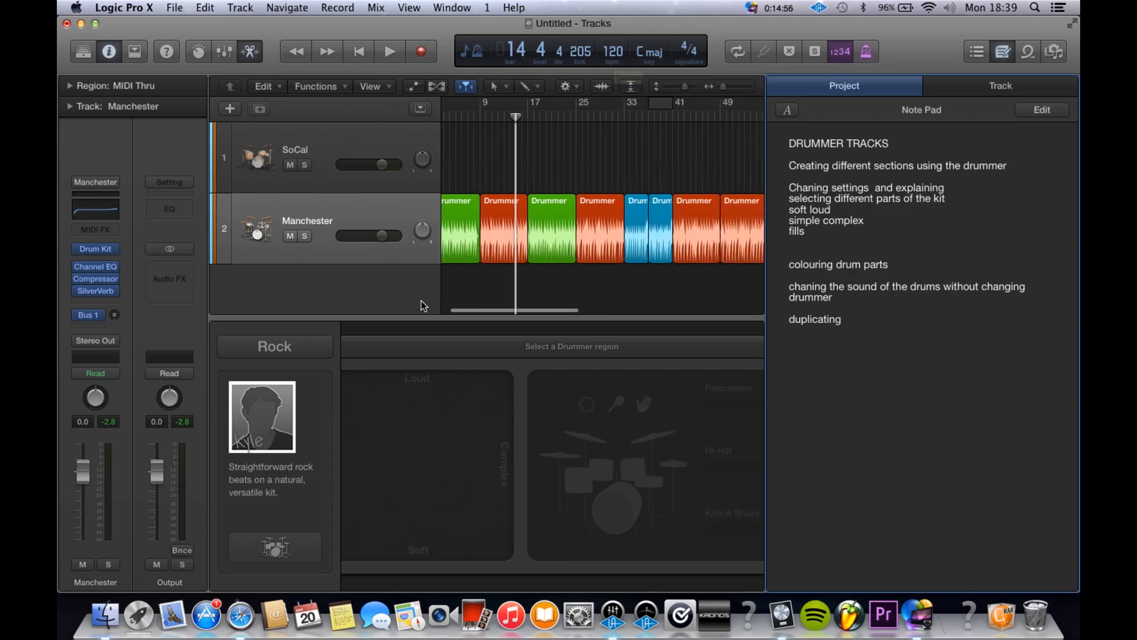
scroll(527, 273, "down", 8)
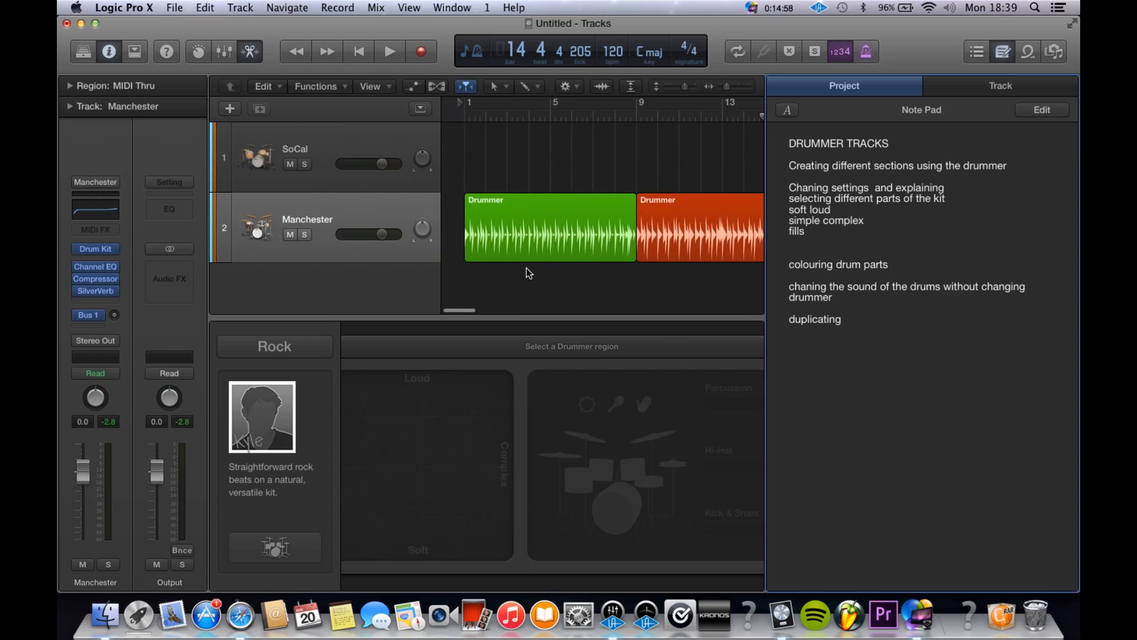
scroll(527, 273, "up", 8)
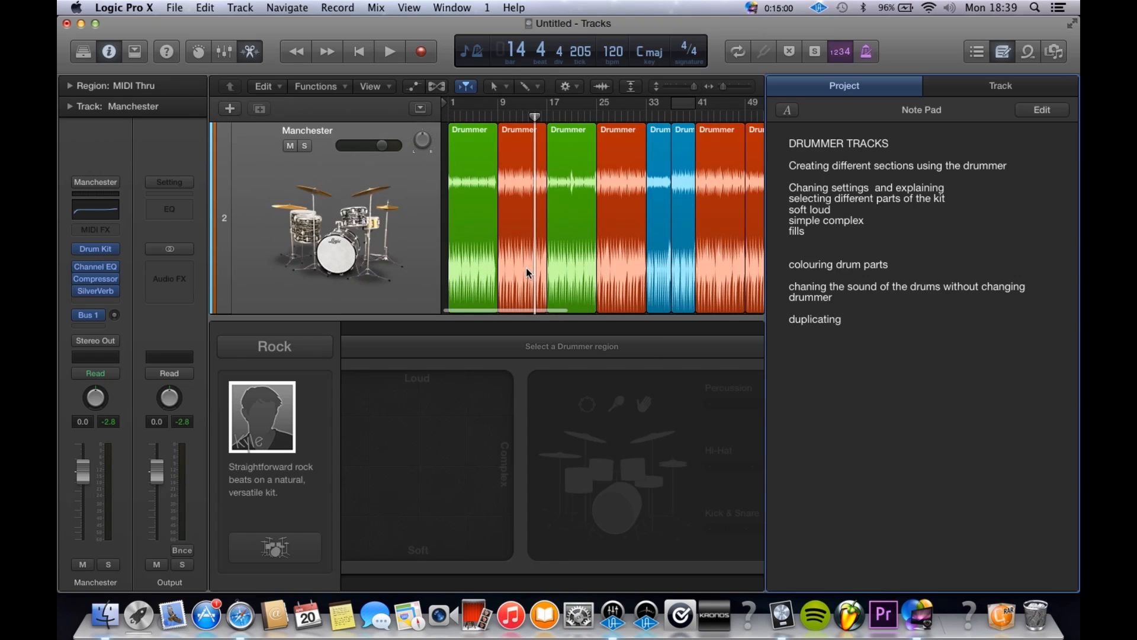
scroll(528, 272, "up", 1)
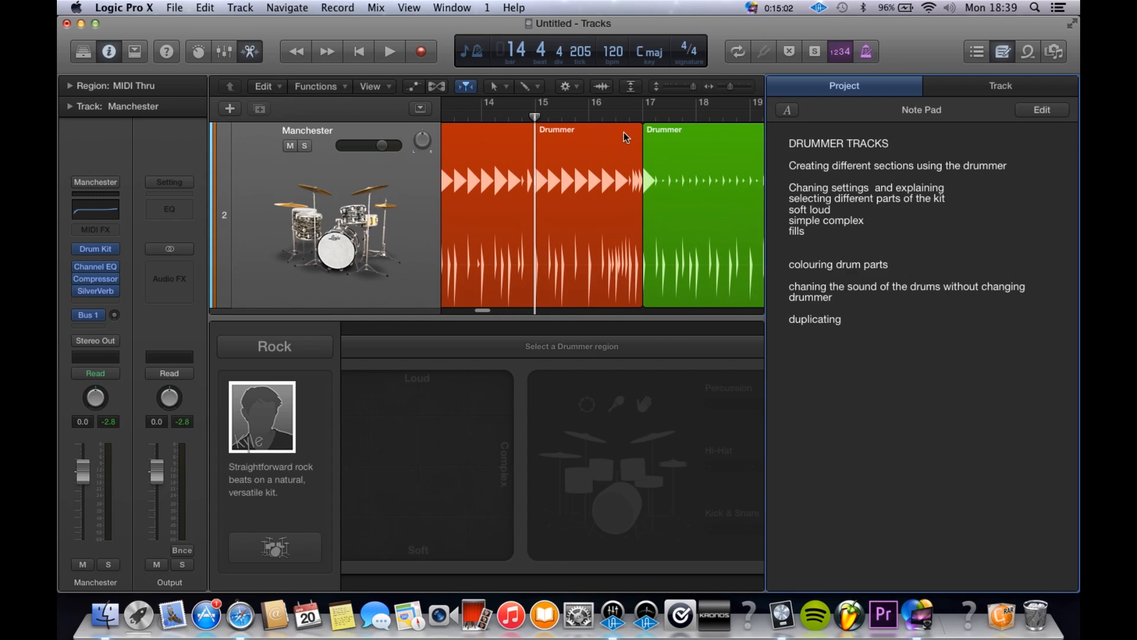
Step: Set the project tempo to 180 and play the drum arrangement from around bar 9, then stop playback
left_click_drag(614, 46, 616, 44)
scroll(614, 168, "down", 10)
left_click(473, 118)
key("space")
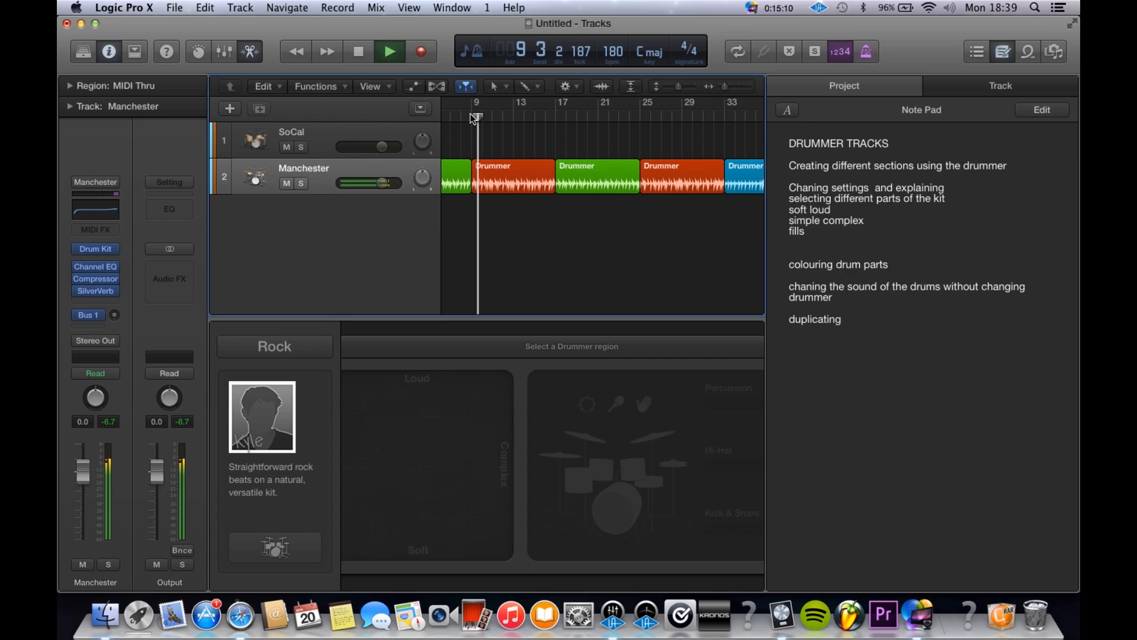
scroll(472, 118, "right", 5)
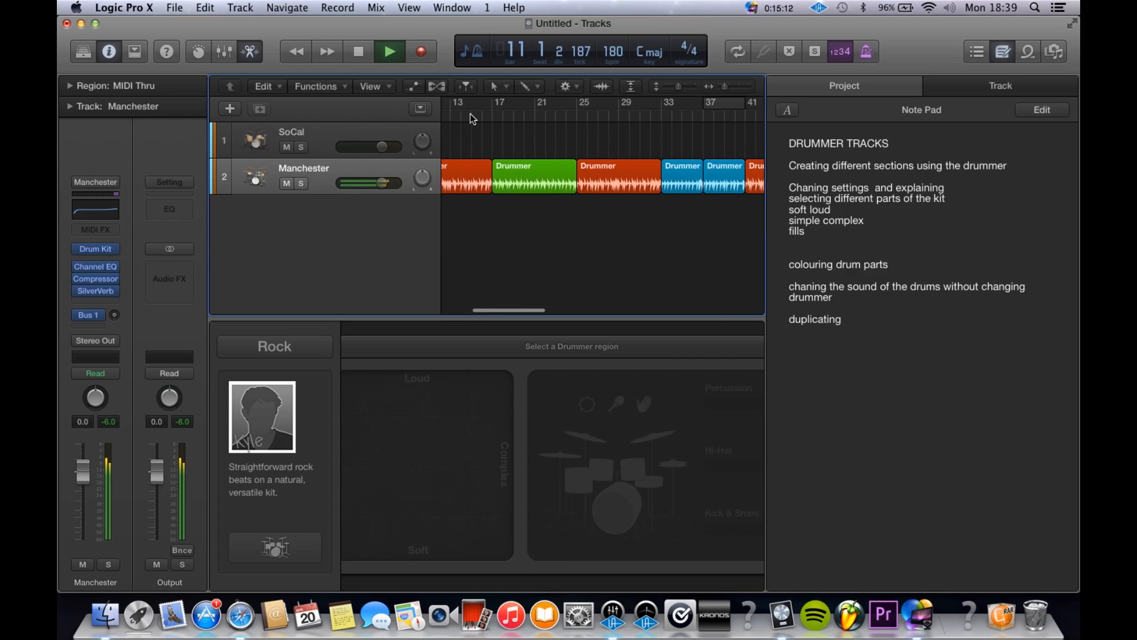
scroll(473, 118, "left", 3)
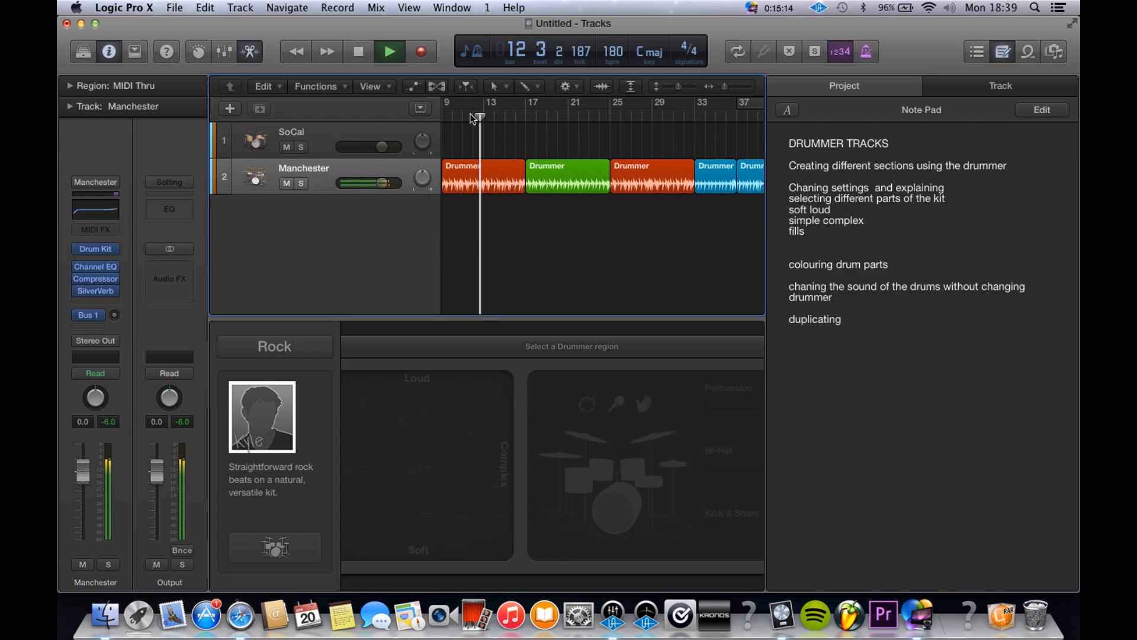
key("space")
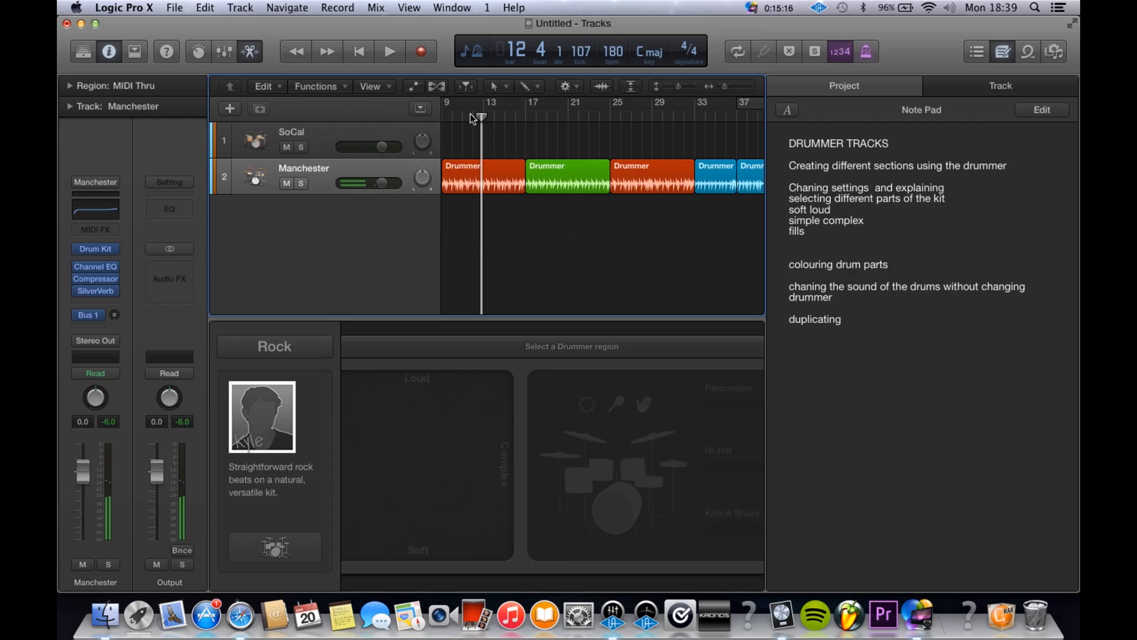
Step: Set the project tempo to 140, play a short passage of the first red section and stop playback
scroll(500, 166, "down", 5)
scroll(499, 169, "up", 6)
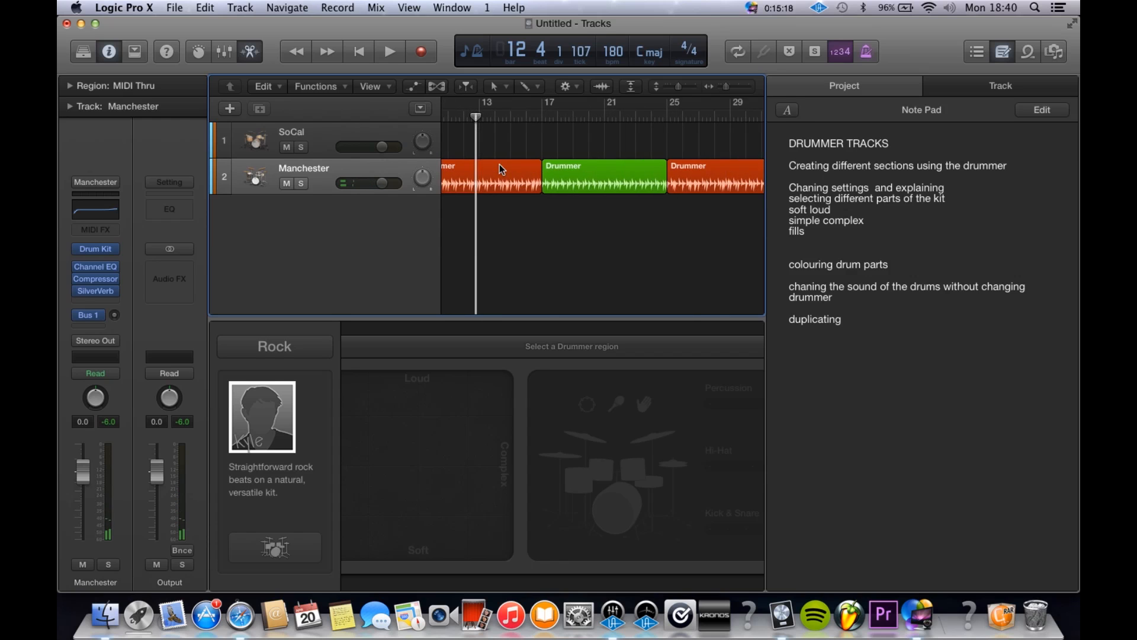
scroll(500, 168, "down", 5)
left_click_drag(620, 44, 615, 64)
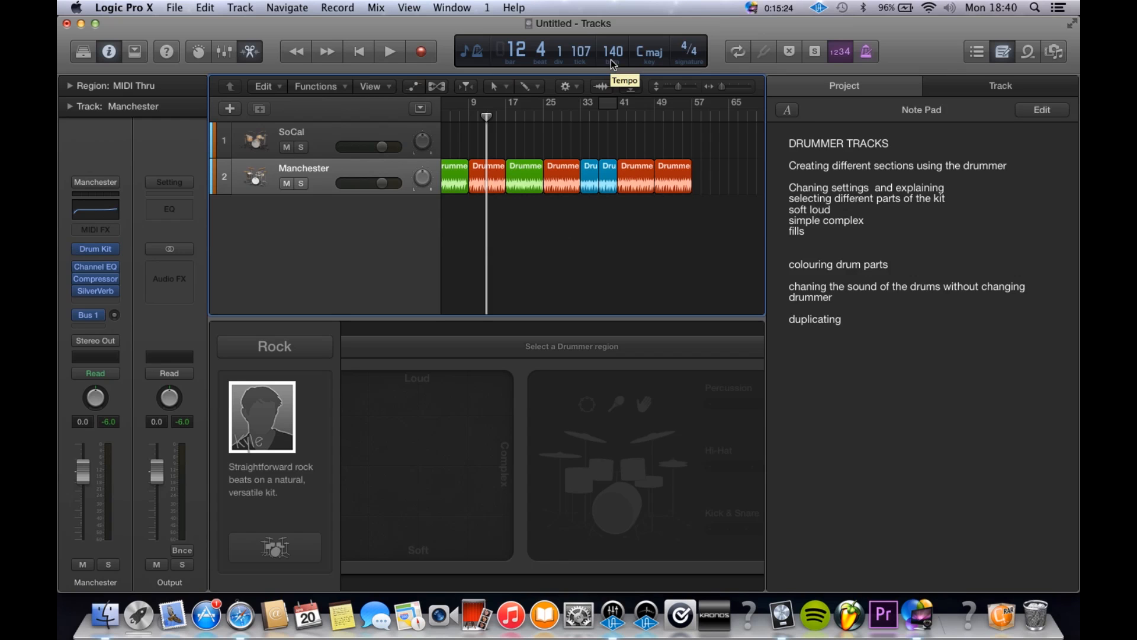
key("space")
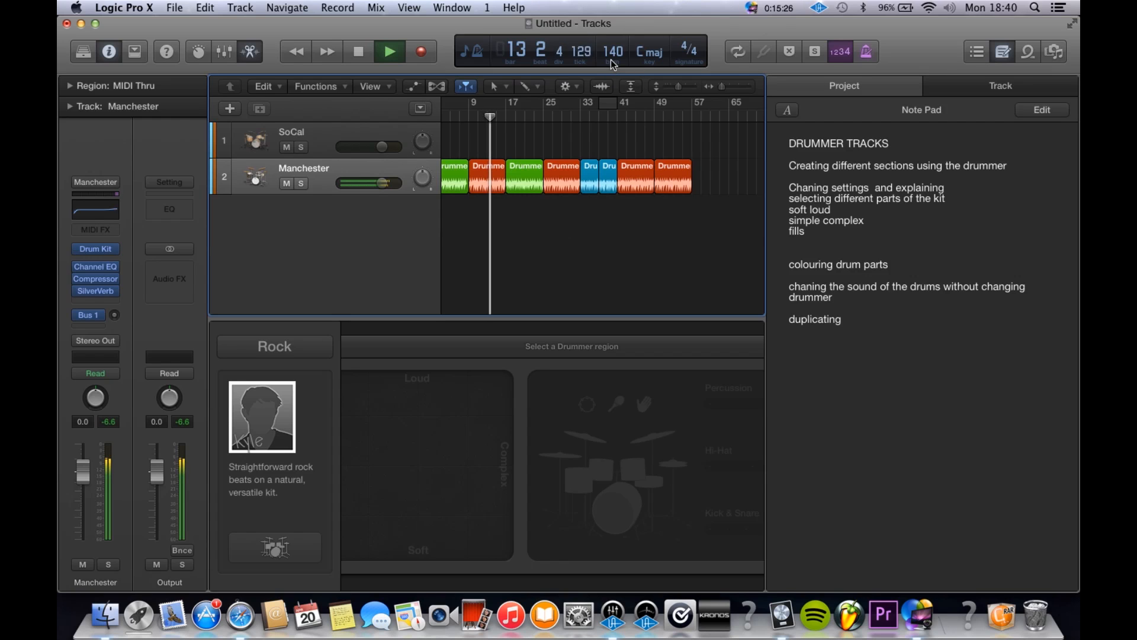
key("space")
Step: Lower the tempo to 60 during playback, bring it back to 140 and stop playback
left_click(612, 46)
key("space")
left_click_drag(617, 53, 610, 124)
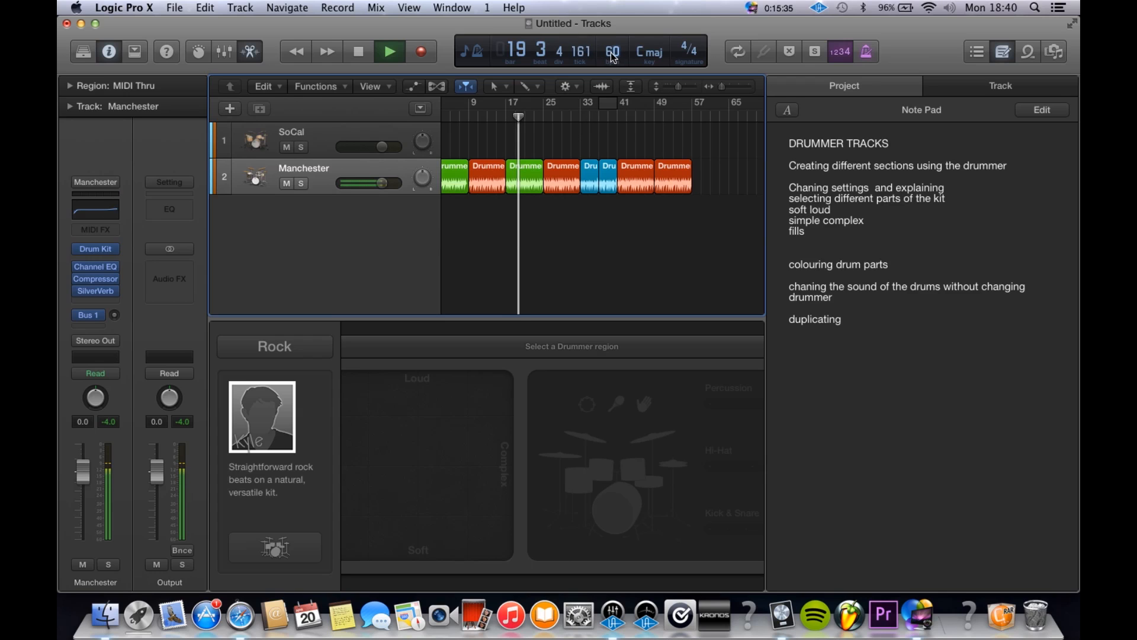
mouse_move(614, 57)
left_mouse_down()
mouse_move(612, 29)
mouse_move(616, 47)
left_mouse_up()
key("space")
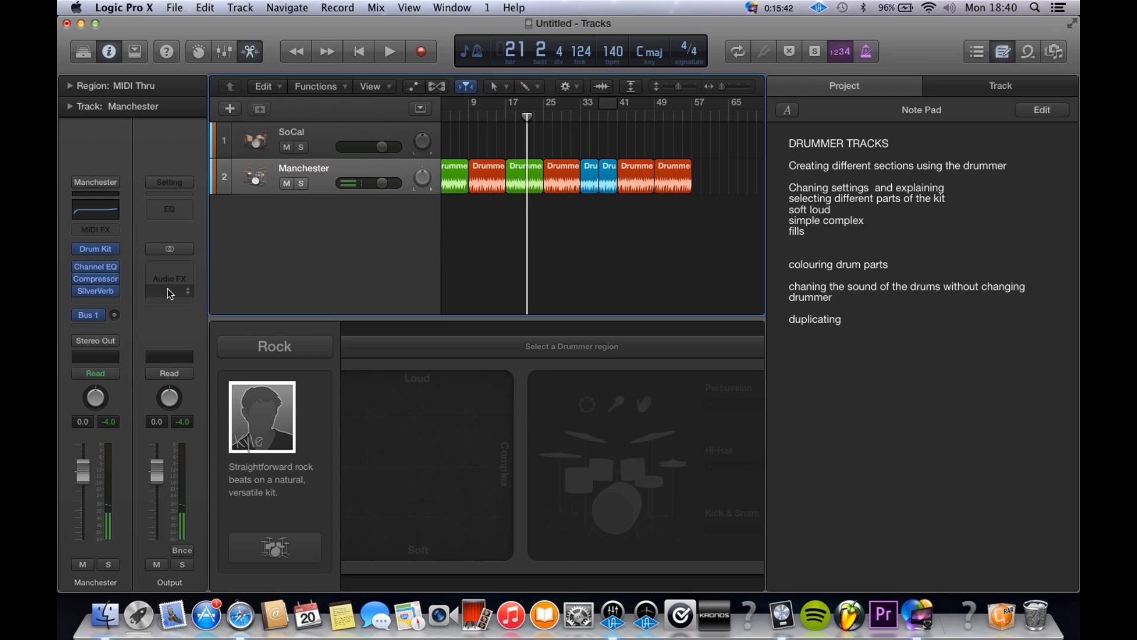
Step: Show the colour palette for the first green Drummer region, then close it and deselect the region
left_click(433, 302)
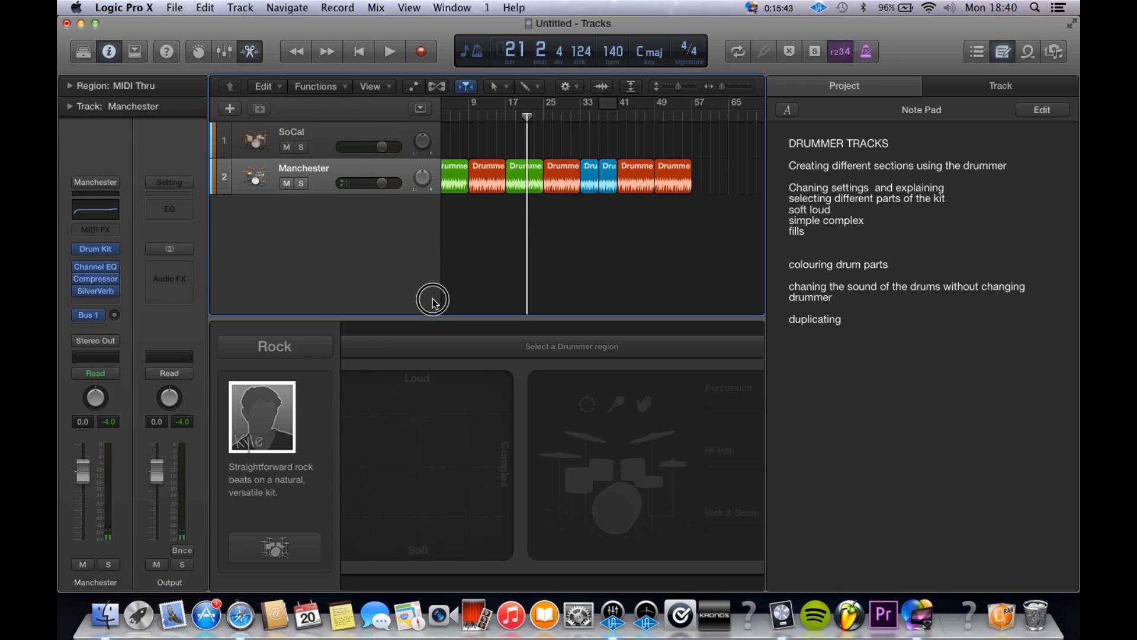
scroll(462, 276, "left", 2)
left_click(462, 276)
left_click(476, 187)
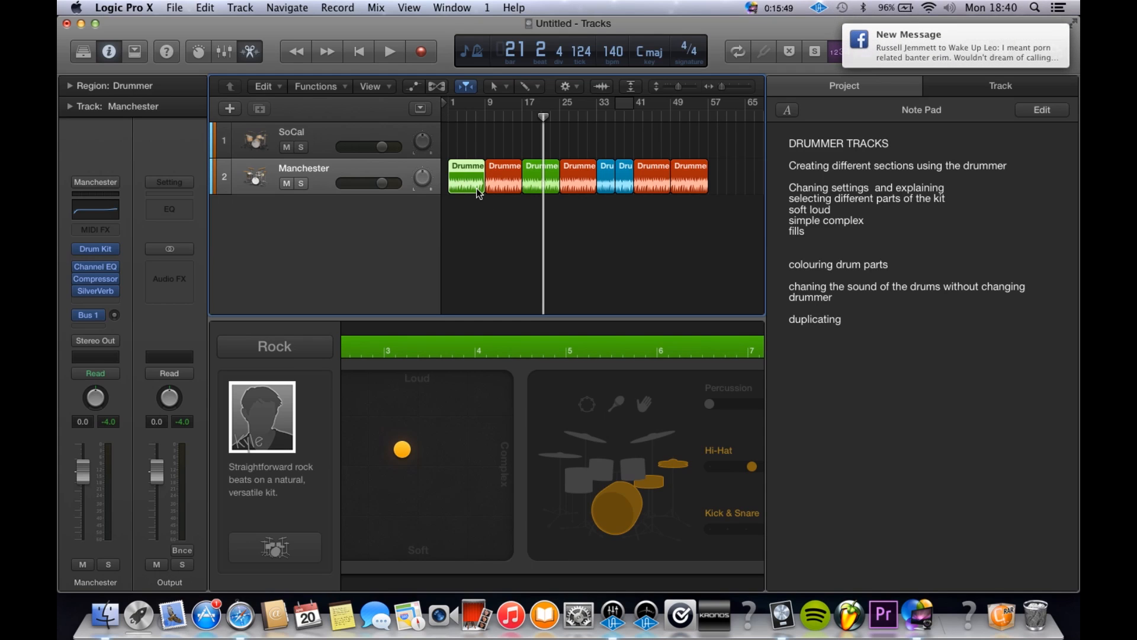
key("alt+c")
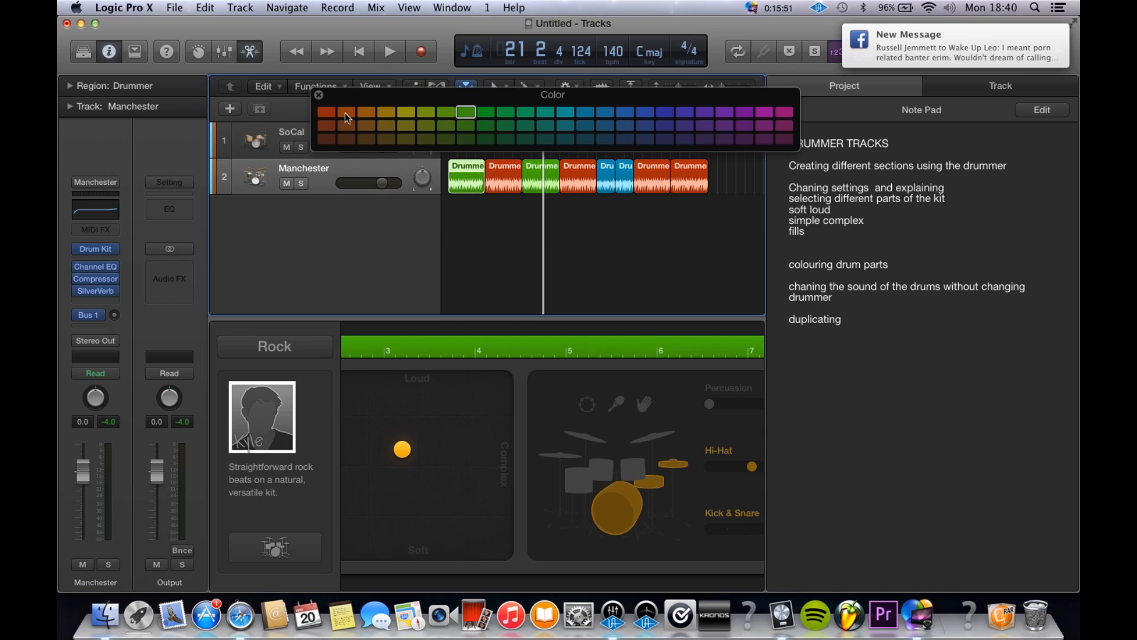
left_click(319, 95)
left_click(491, 279)
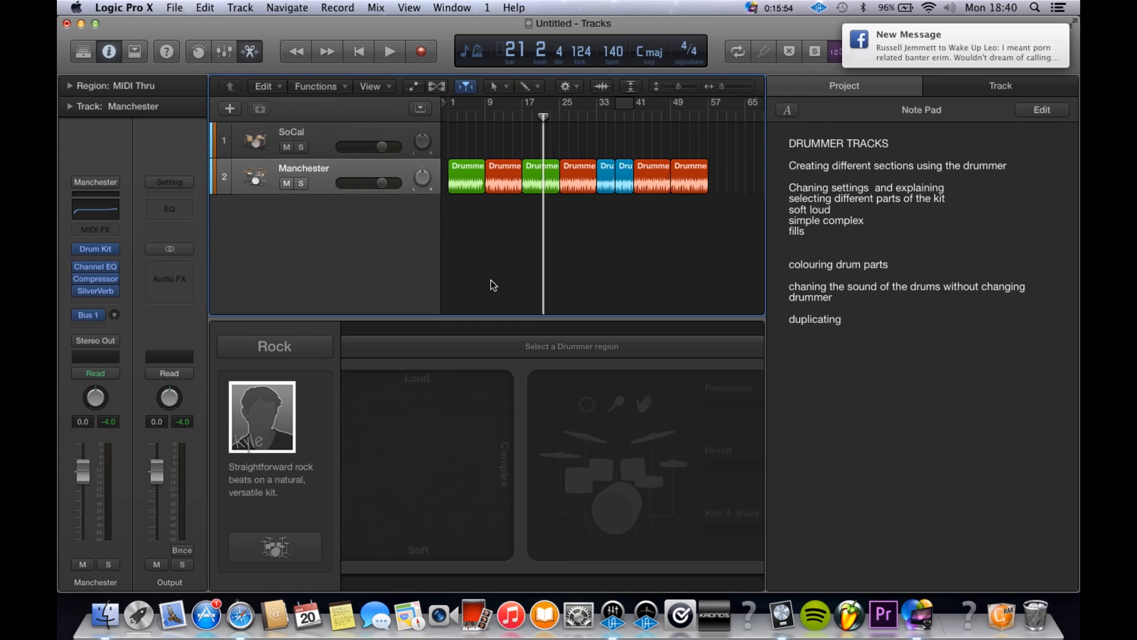
Step: Recolour the first Drummer region blue, change it back to green, then close the colour palette and deselect the region
left_click(465, 184)
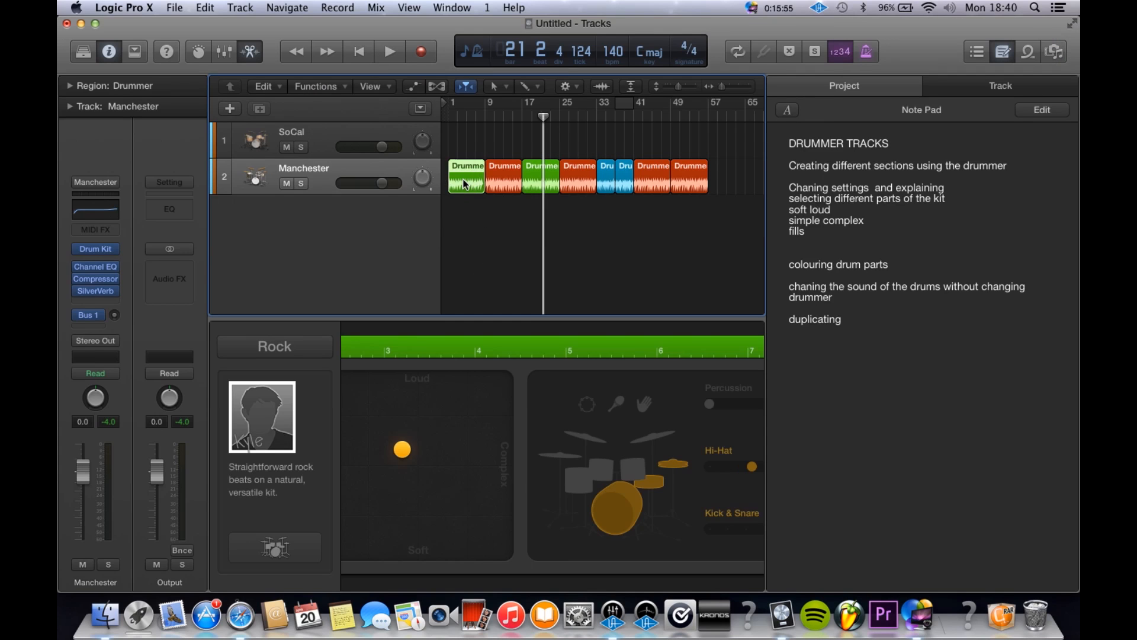
key("alt+c")
left_click(607, 111)
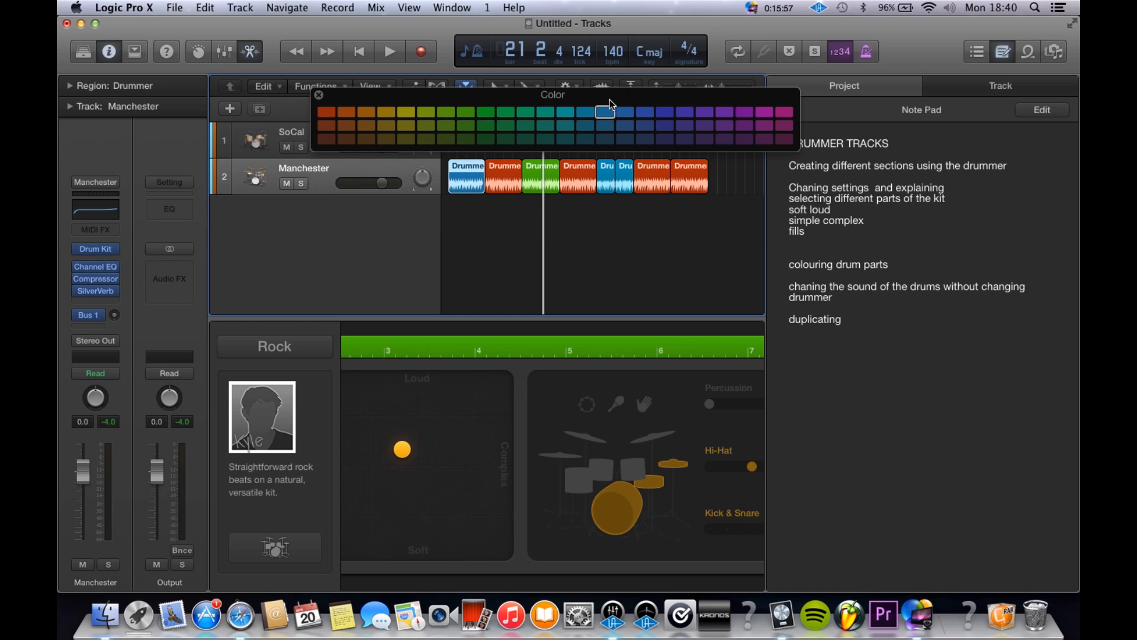
left_click(467, 112)
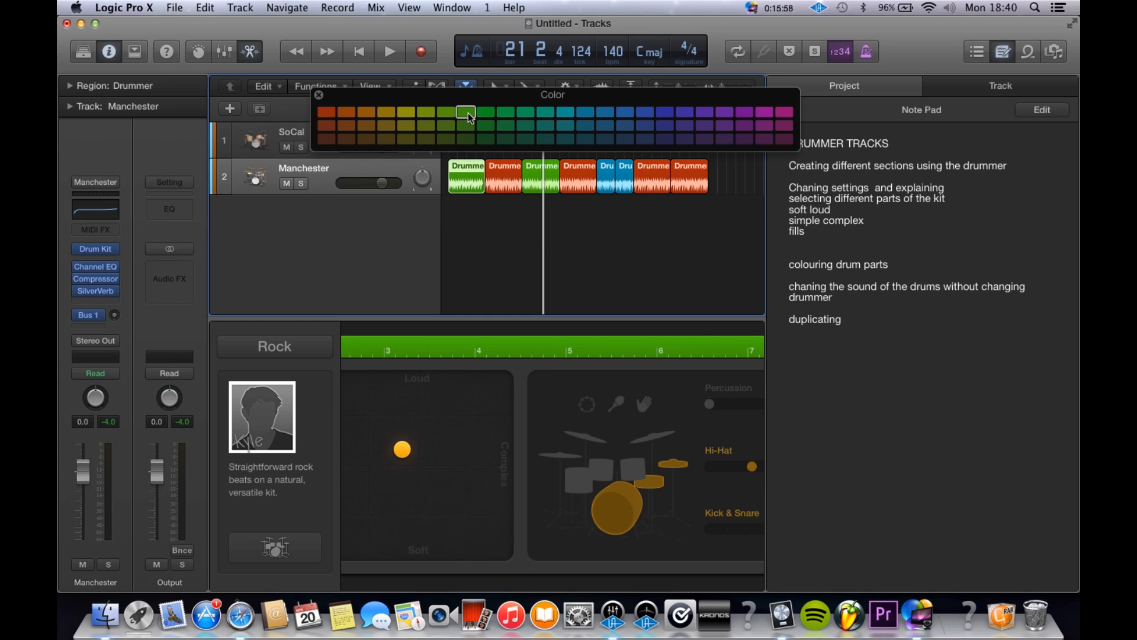
left_click(319, 95)
left_click(580, 249)
scroll(499, 195, "up", 1)
scroll(499, 196, "down", 3)
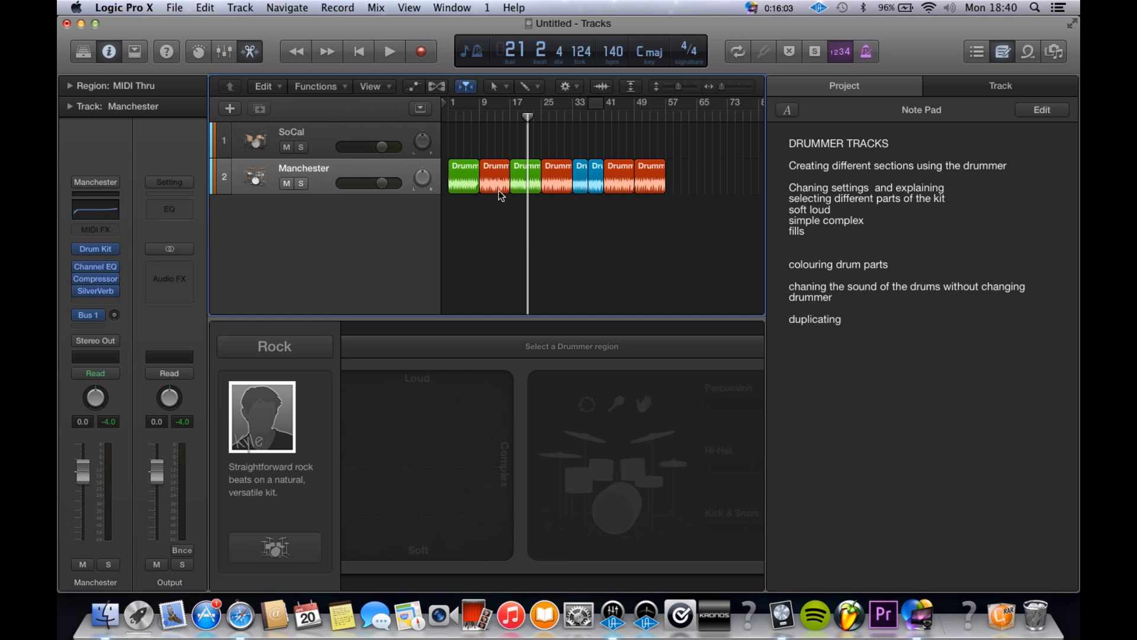